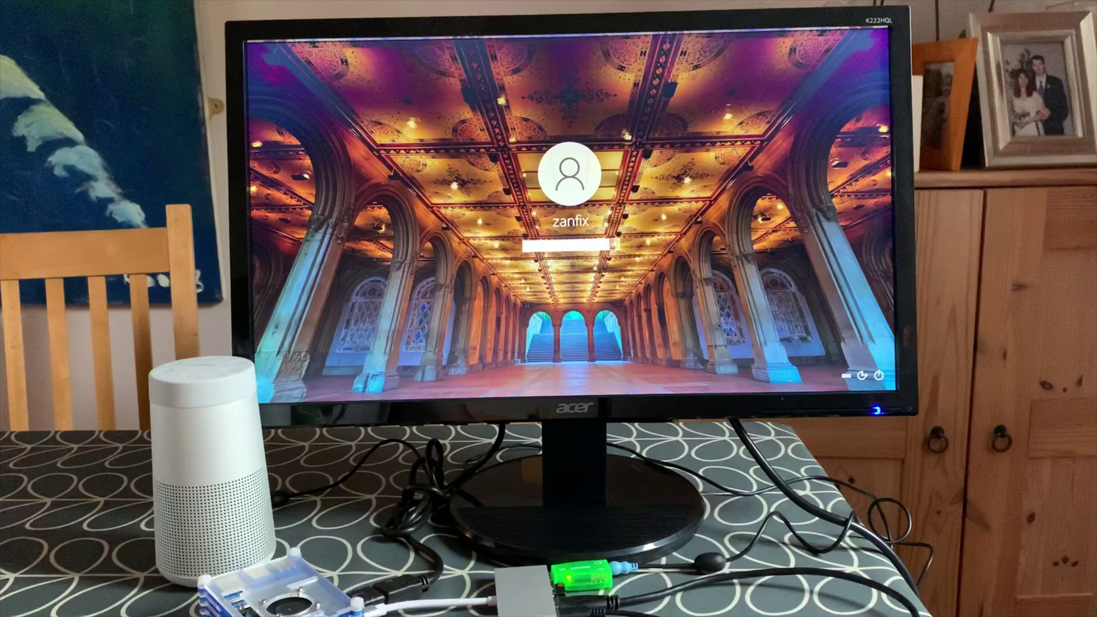
Sign in with the account password, retrying after the first attempt is rejected
type("•••••••••")
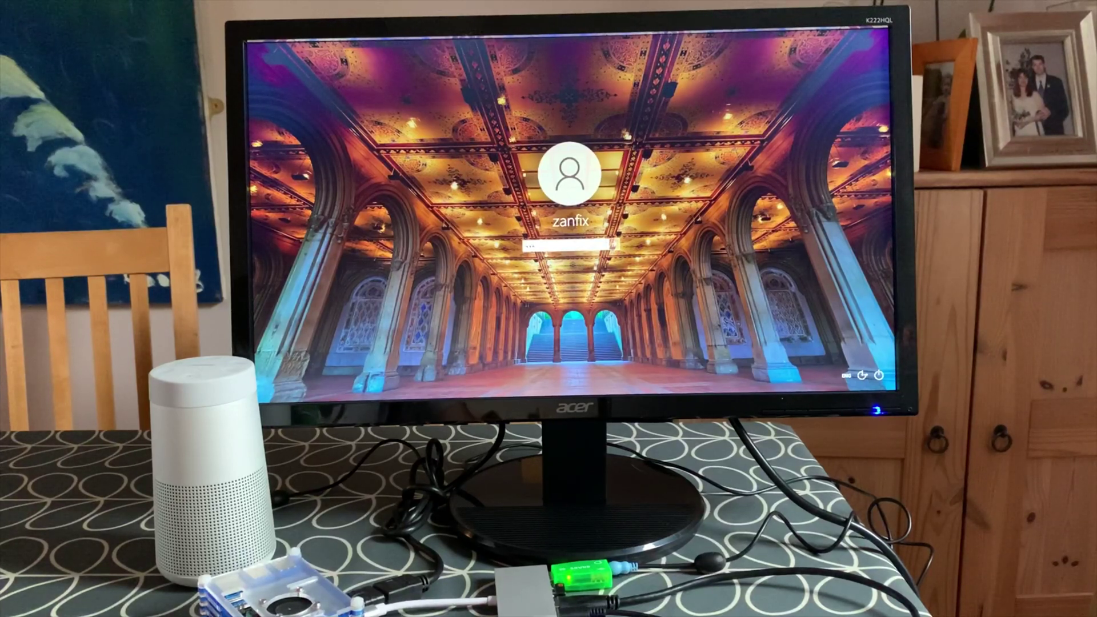
key("Return")
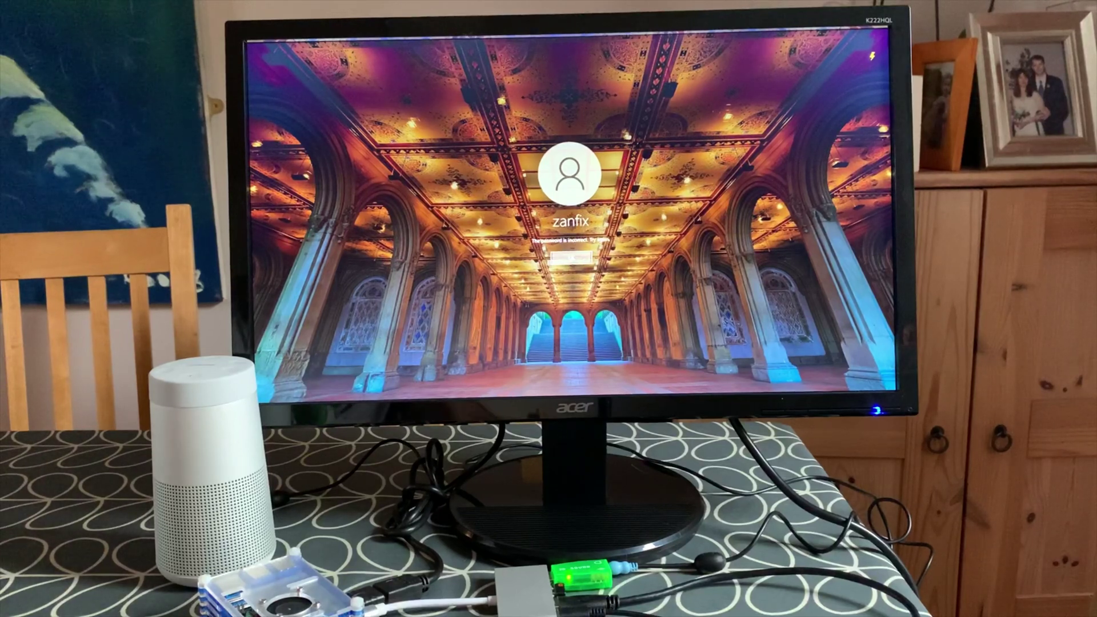
key("Return")
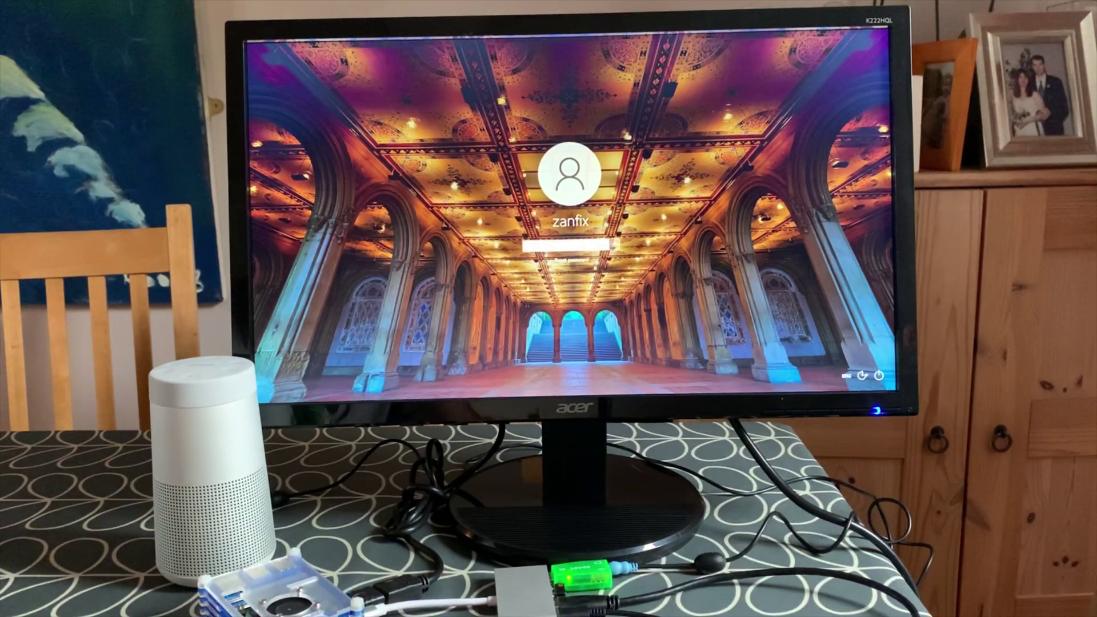
type("•••••")
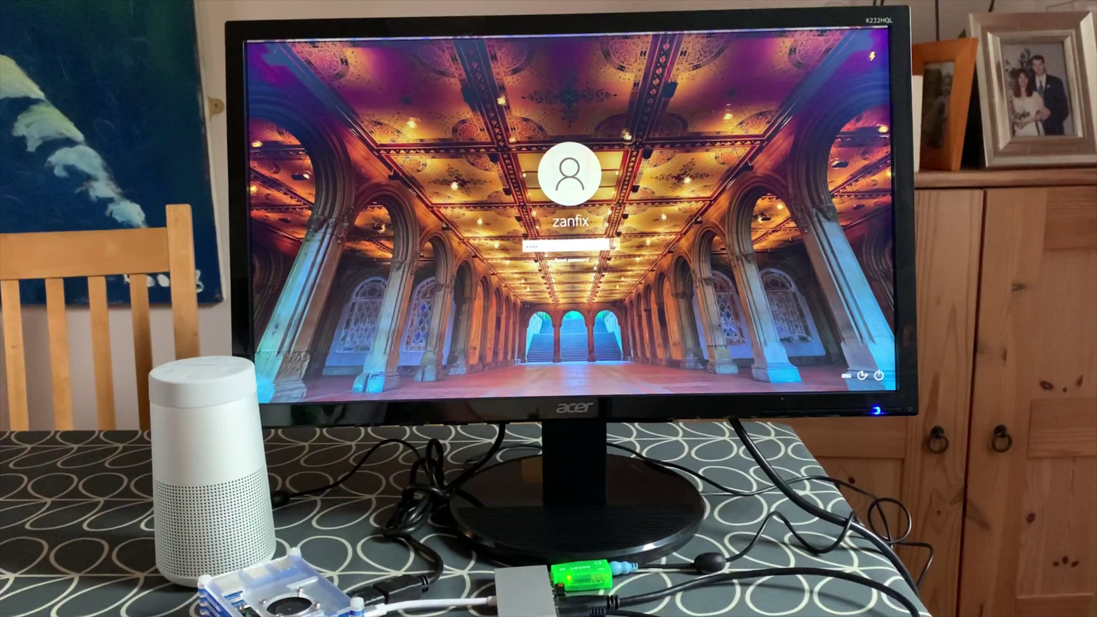
key("Return")
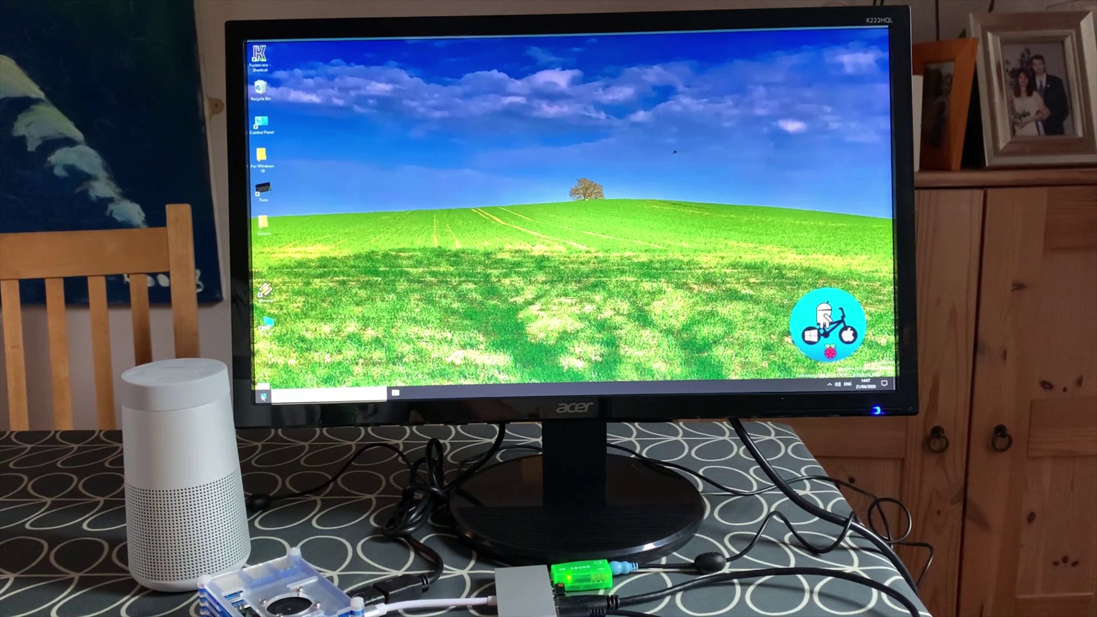
Launch Paint Shop Pro 7 from its Start menu tile
key("super")
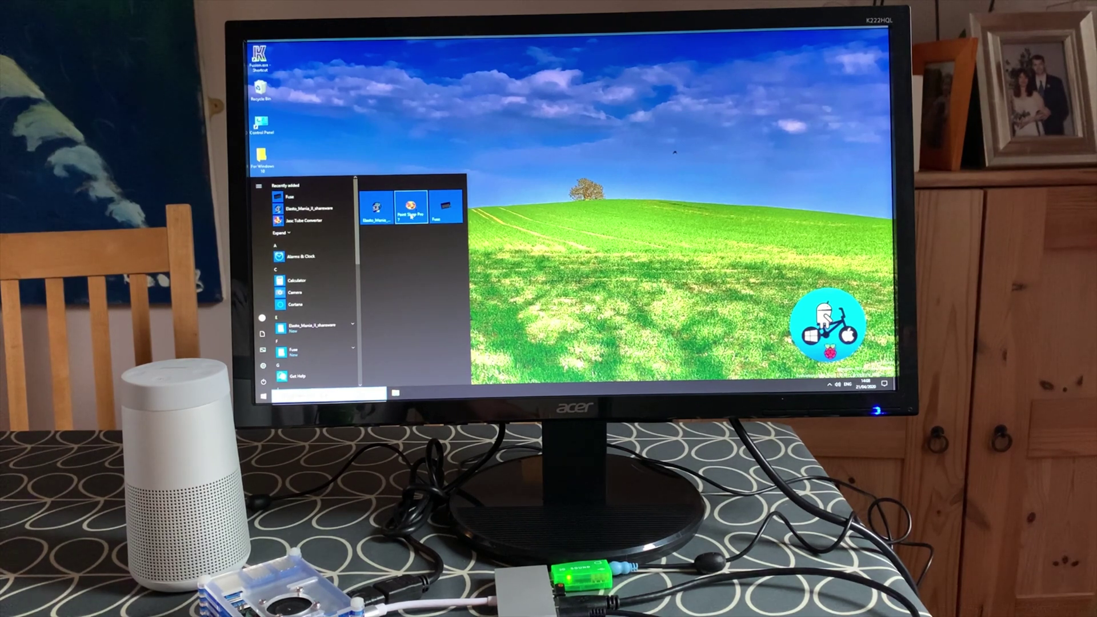
left_click(411, 214)
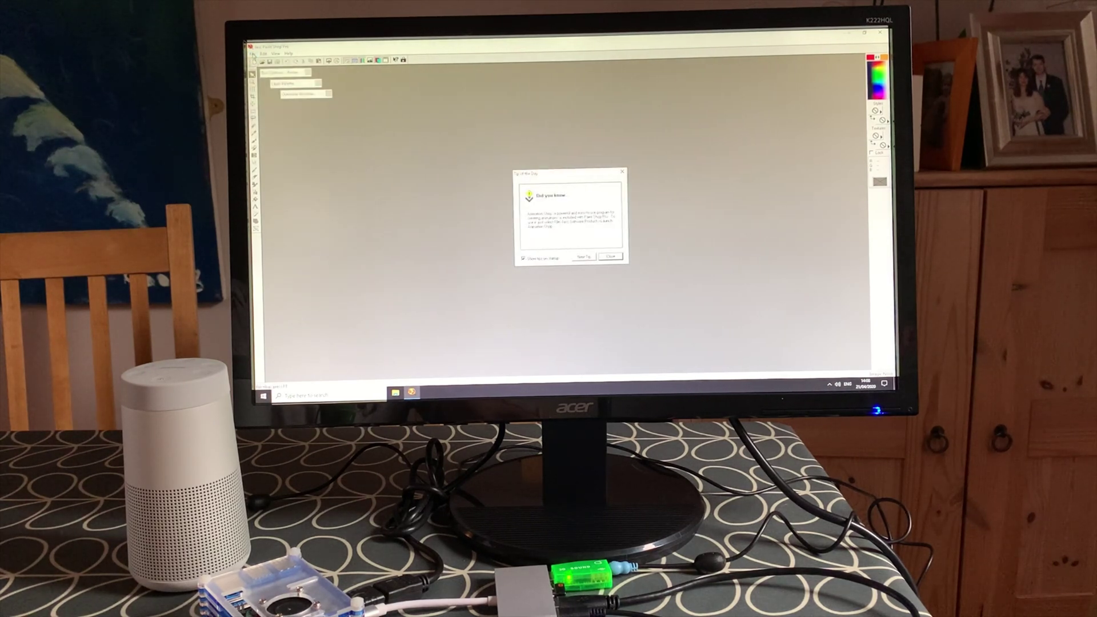
Dismiss the tip, open the green field wallpaper image via File > Open, then exit Paint Shop Pro
left_click(613, 258)
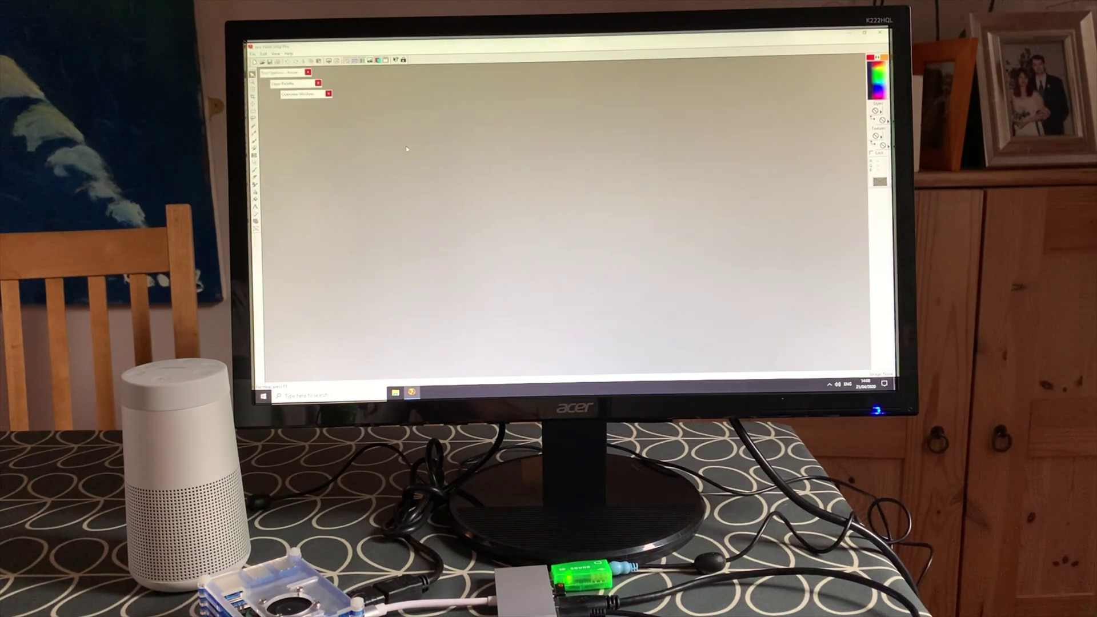
left_click(252, 53)
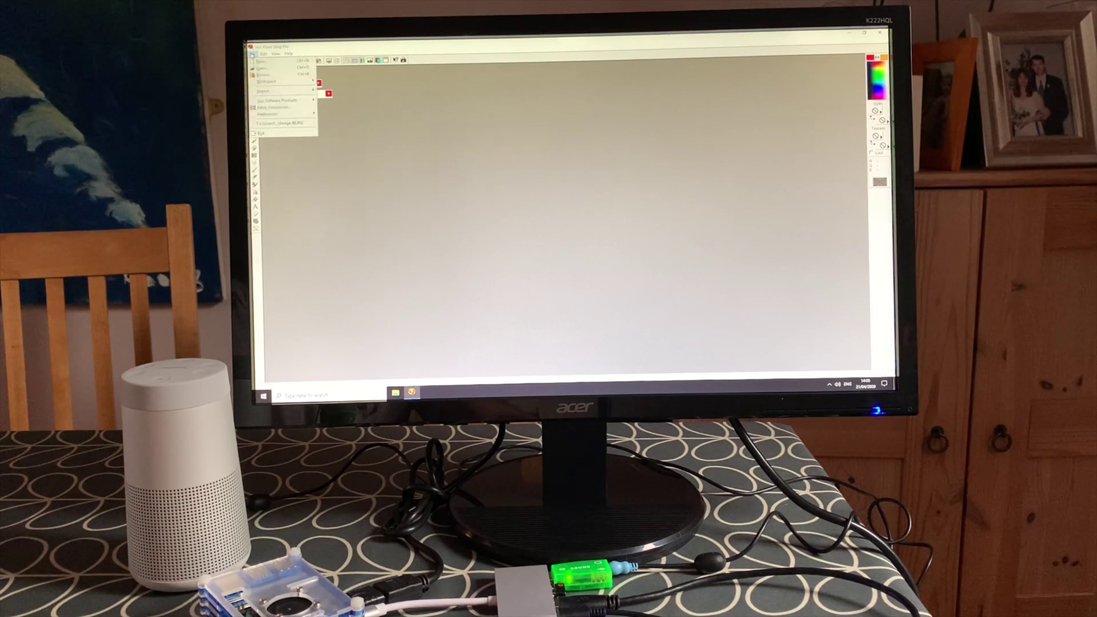
left_click(288, 61)
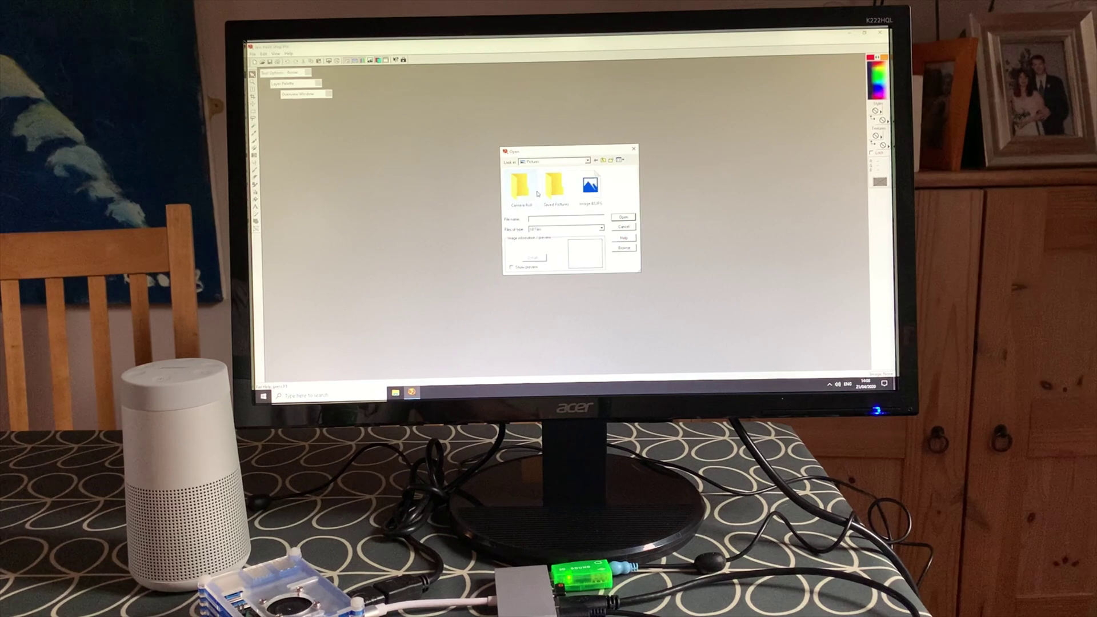
double_click(587, 192)
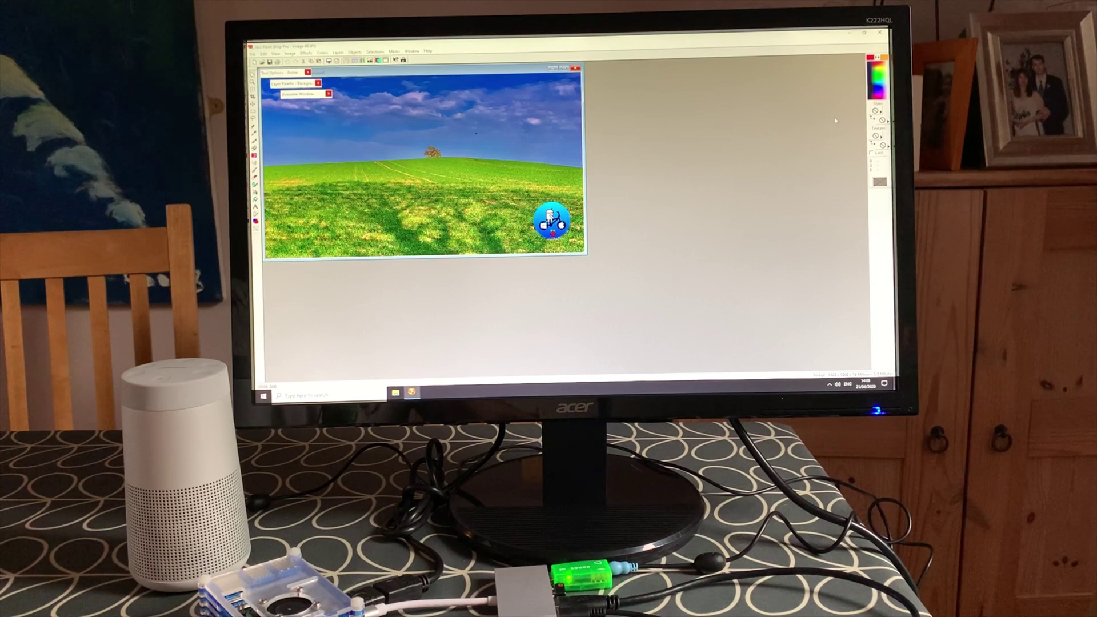
left_click(880, 32)
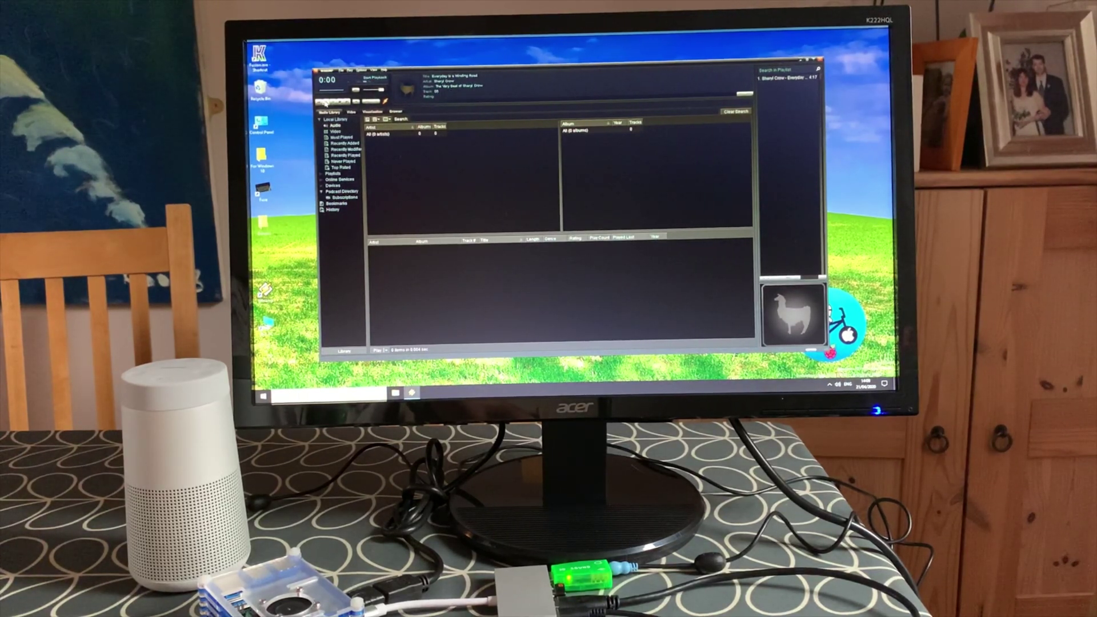
Briefly play the loaded Sheryl Crow track, close Winamp, and restart Windows from Start
left_click(326, 103)
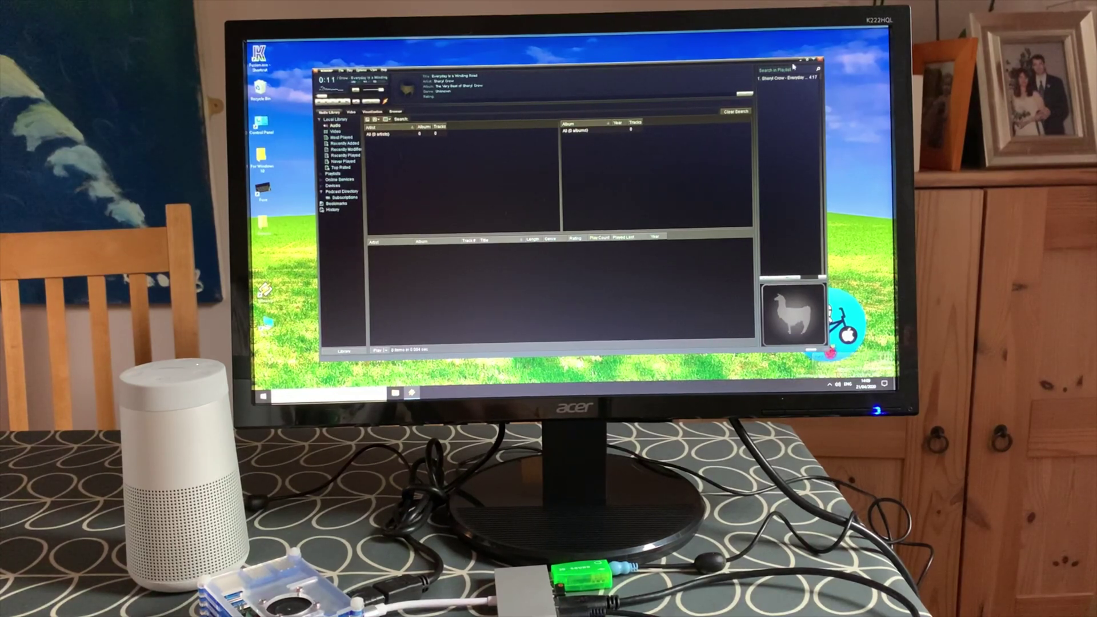
left_click(820, 60)
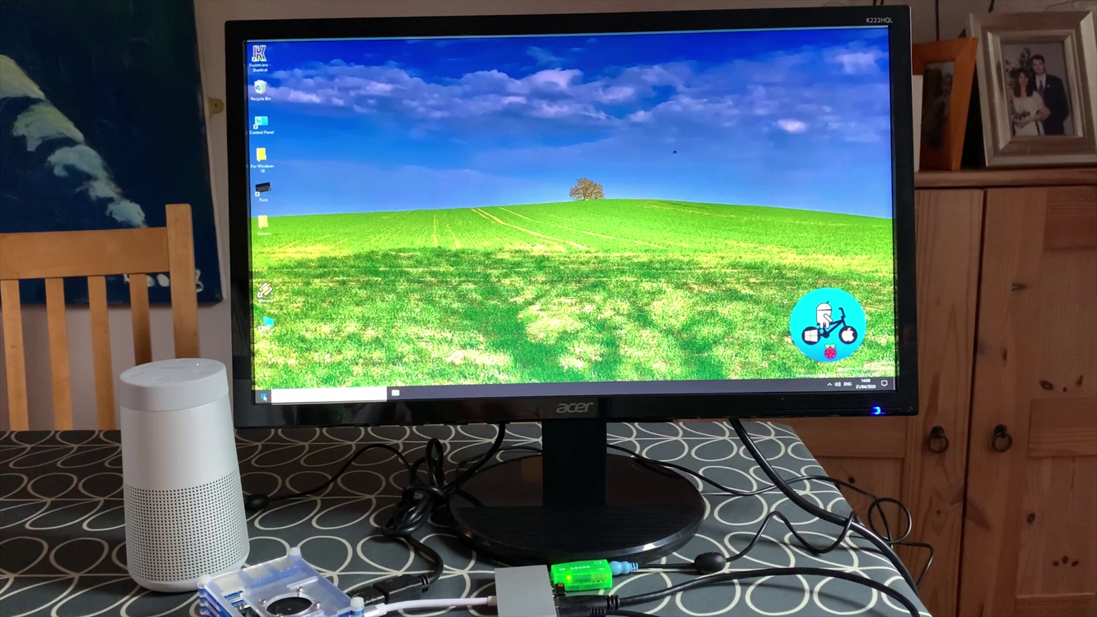
left_click(263, 396)
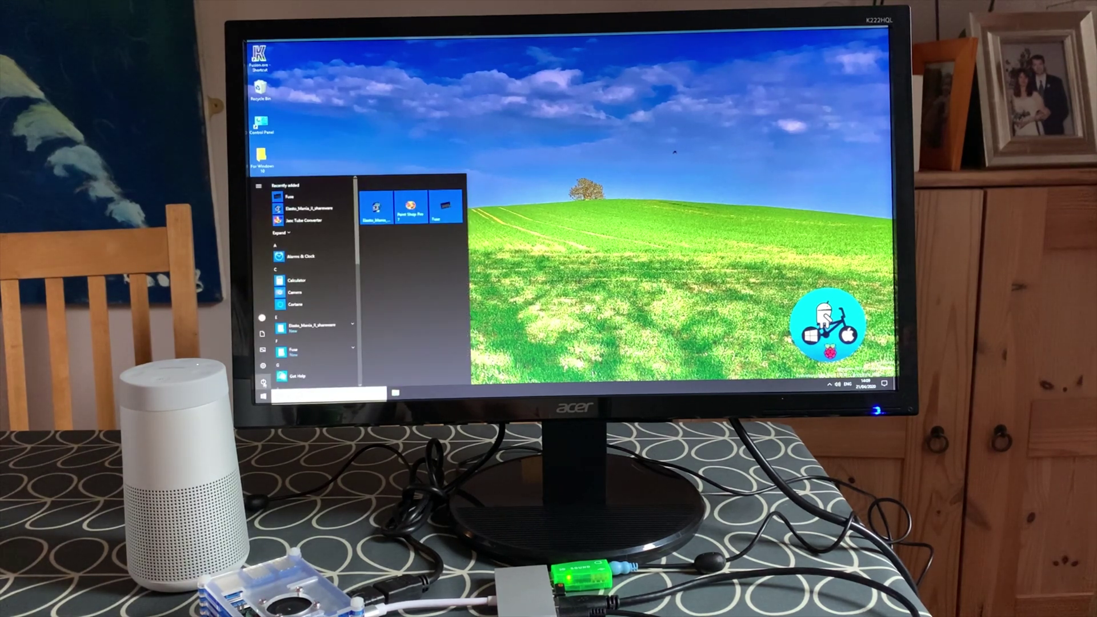
left_click(264, 383)
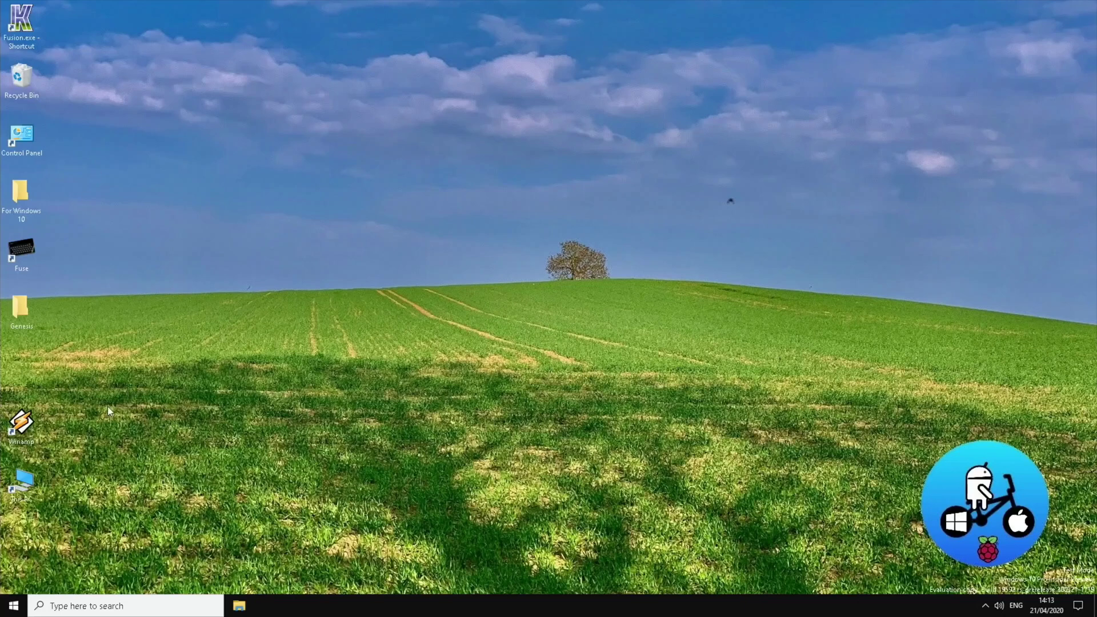
Relaunch Paint Shop Pro 7 from the Start menu after the restart
left_click(12, 609)
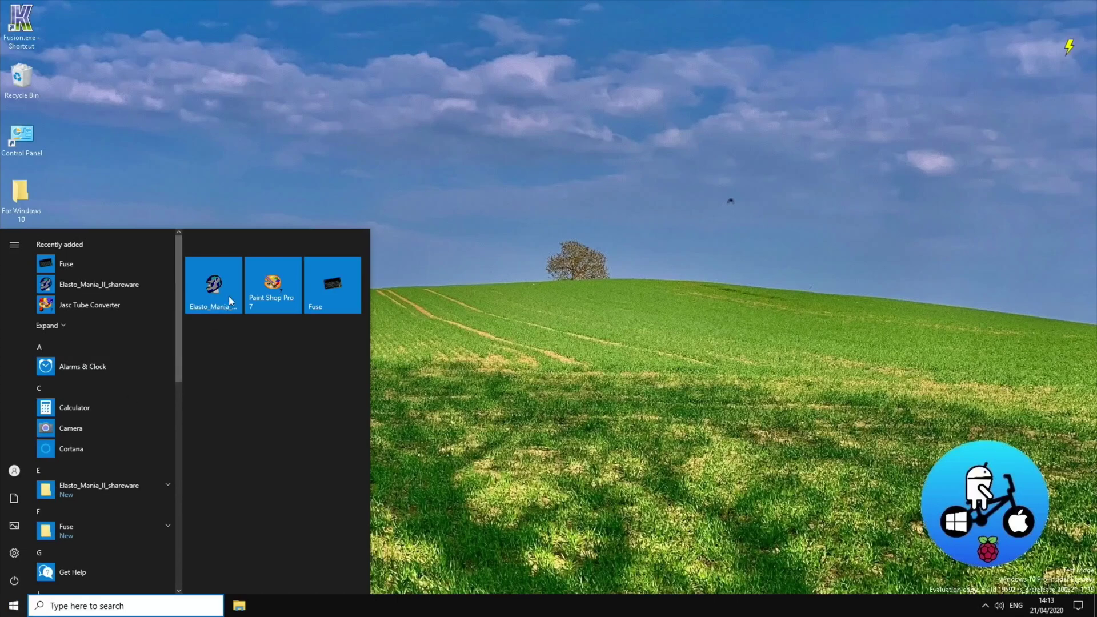
left_click(263, 285)
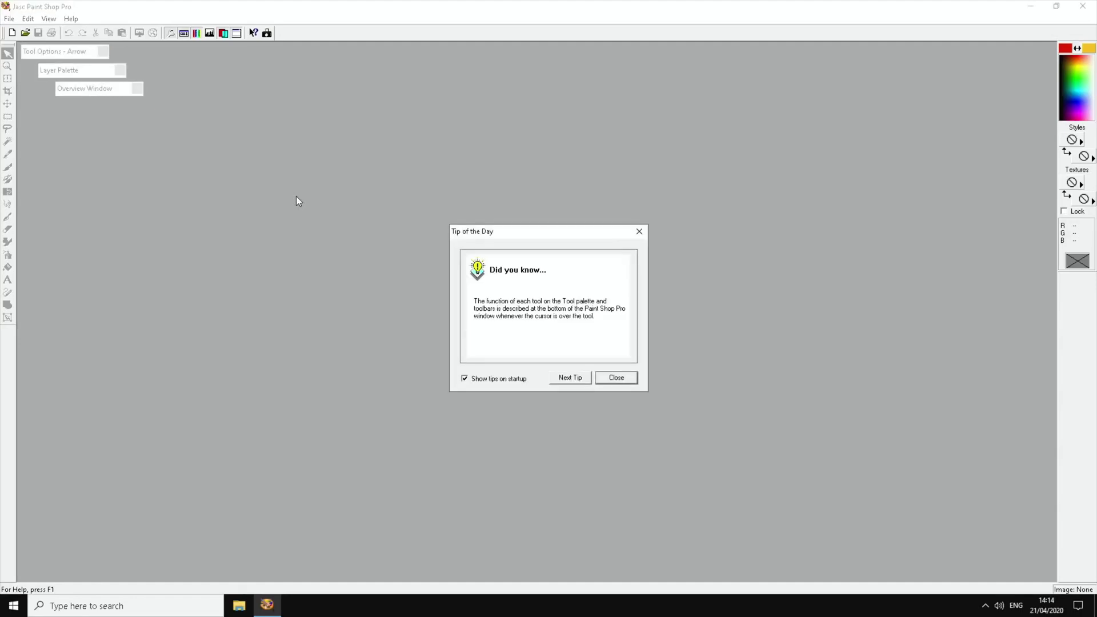
Open Image 48.JPG via File > Open and drag its window toward the workspace centre
left_click(606, 379)
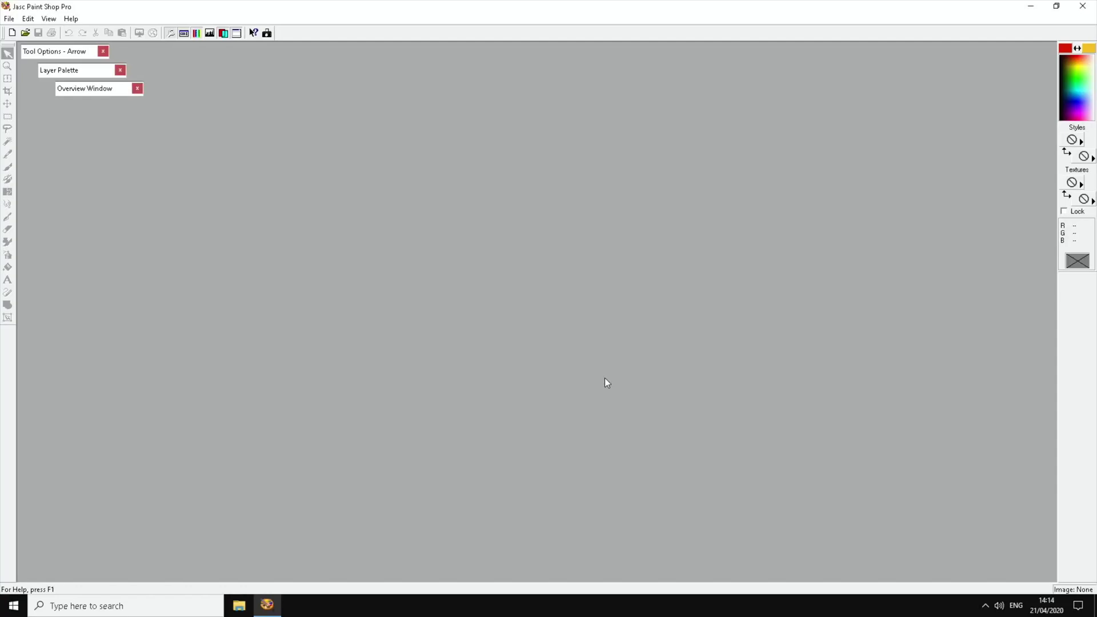
left_click(9, 18)
left_click(18, 32)
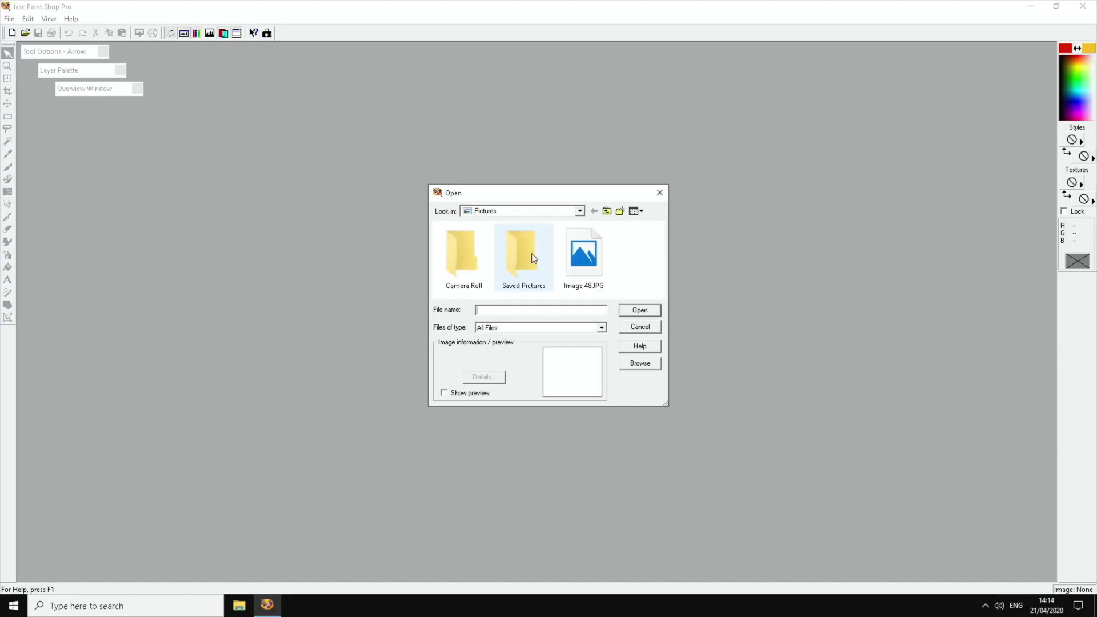
left_click(595, 266)
left_click(629, 309)
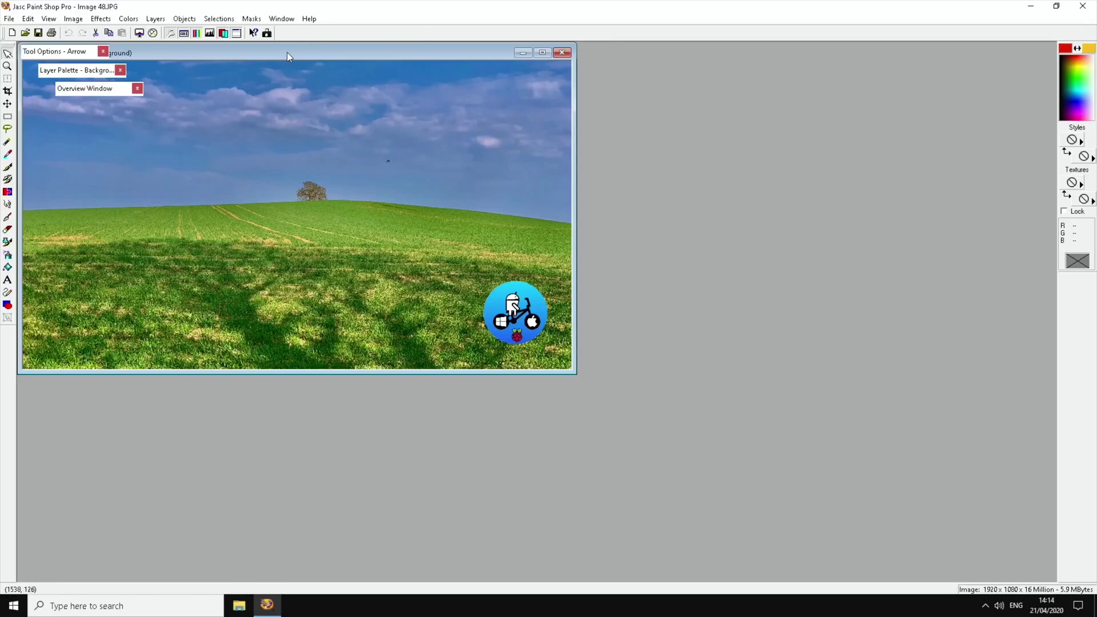
left_click_drag(287, 52, 453, 96)
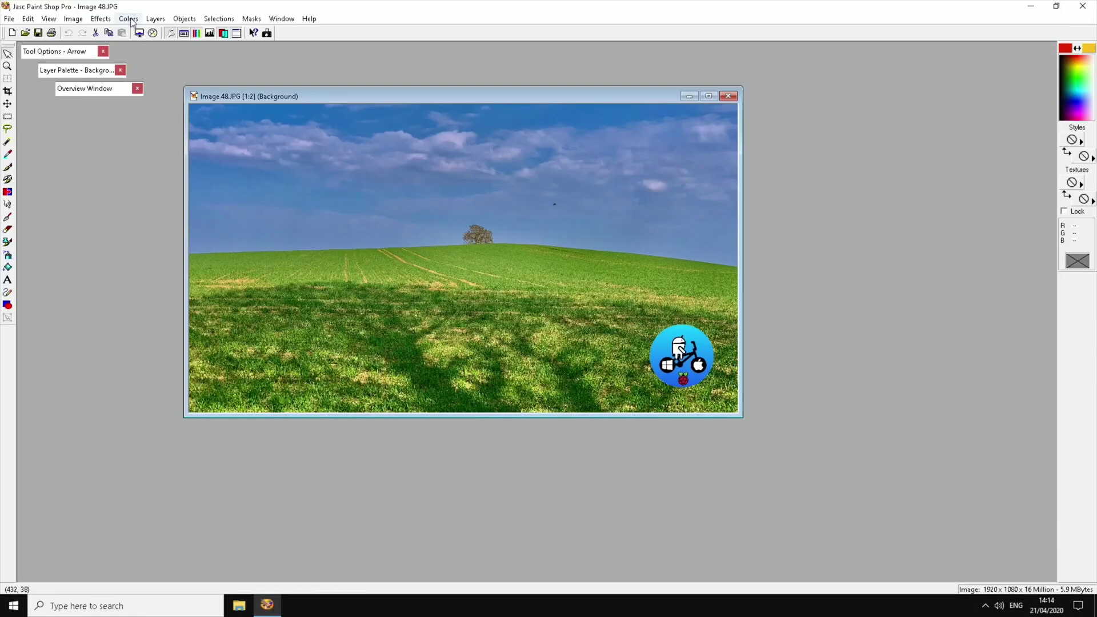
Apply the Buttonize 3D effect to Image 48.JPG
left_click(101, 19)
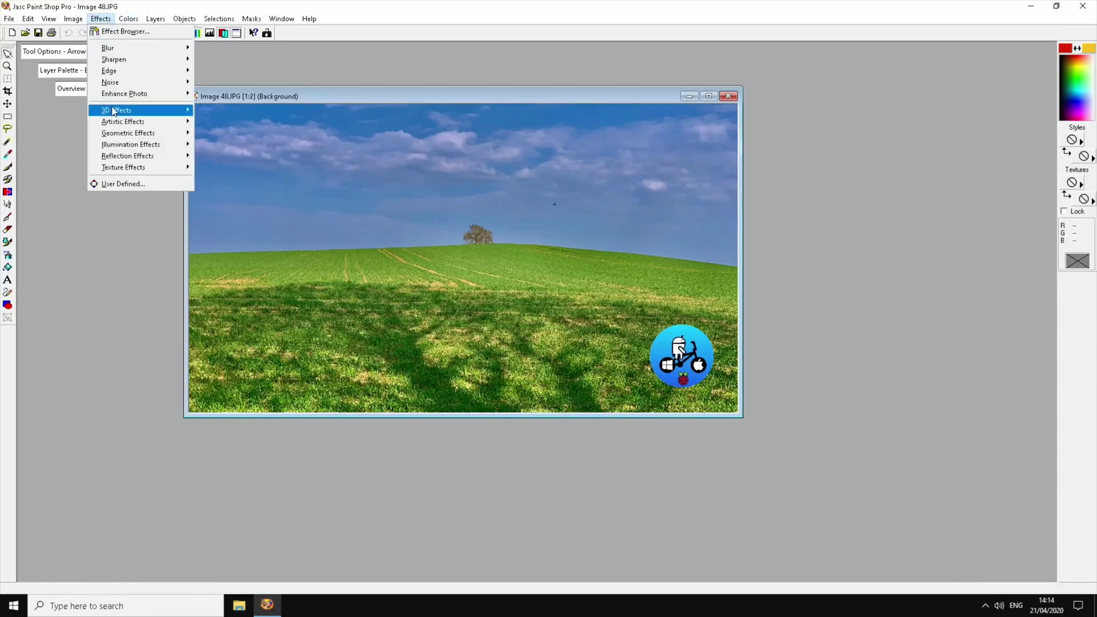
mouse_move(170, 110)
left_click(210, 108)
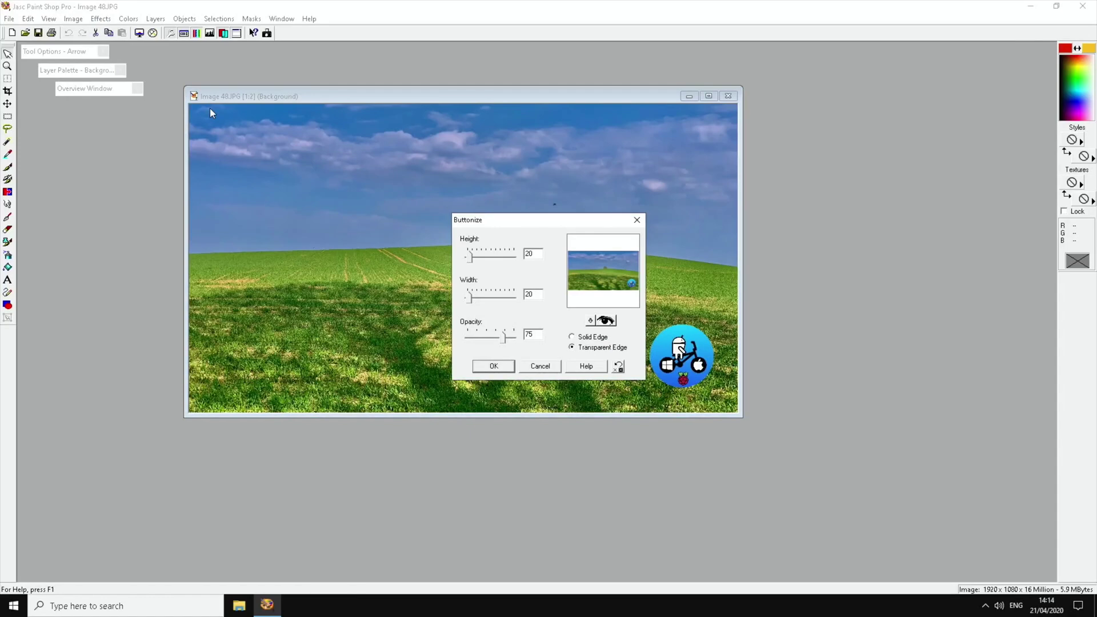
left_click(495, 367)
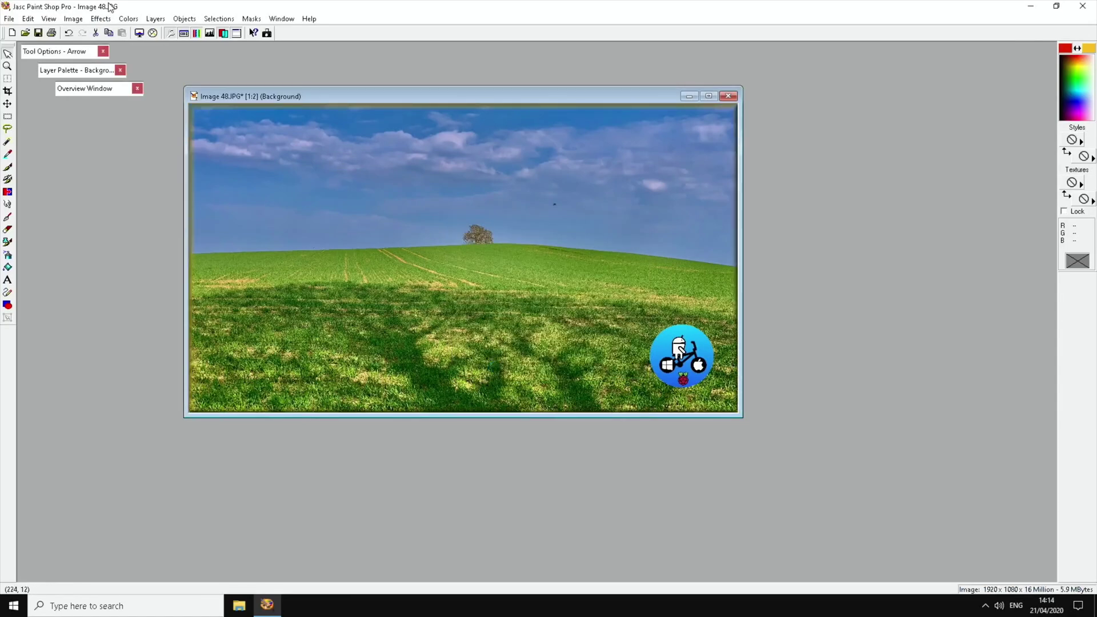
Apply the Aged Newspaper effect at amount 75, then undo it
left_click(102, 19)
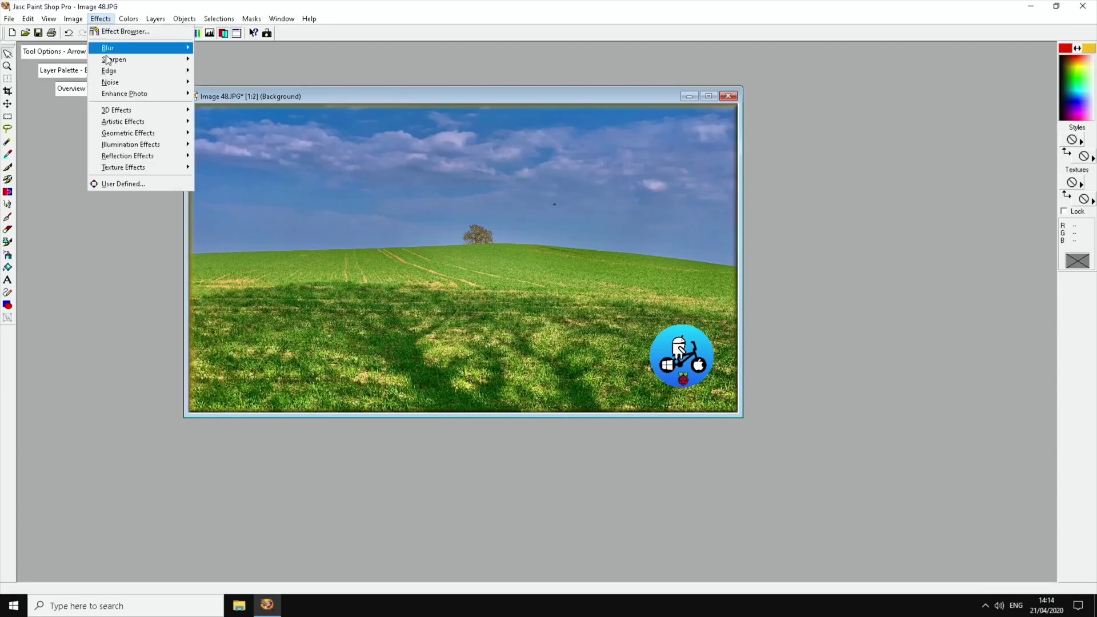
mouse_move(115, 96)
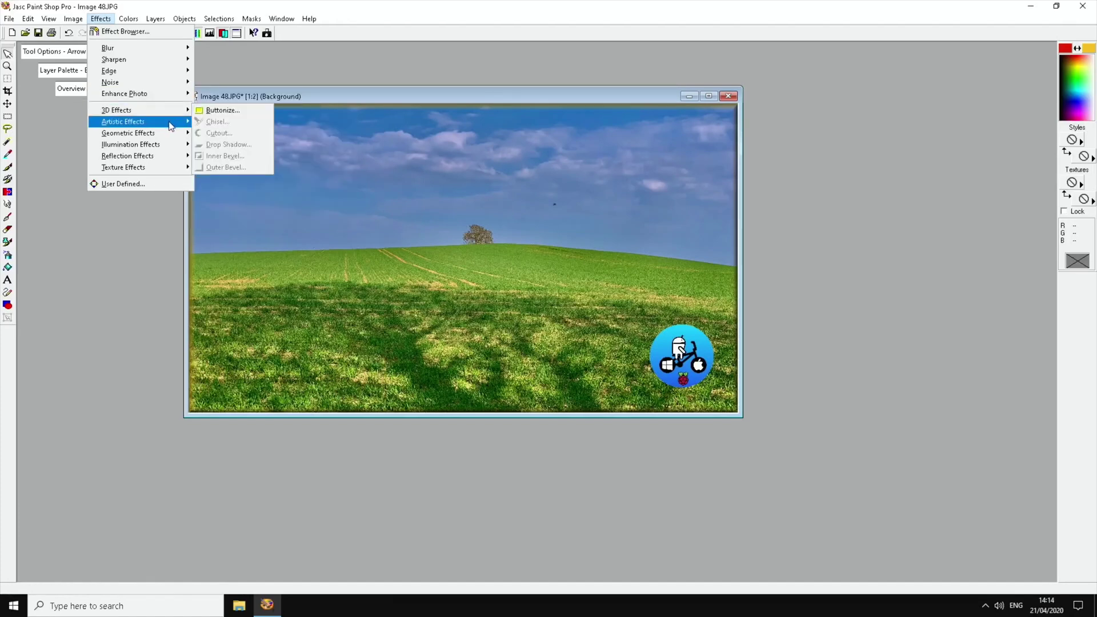
mouse_move(170, 123)
left_click(210, 123)
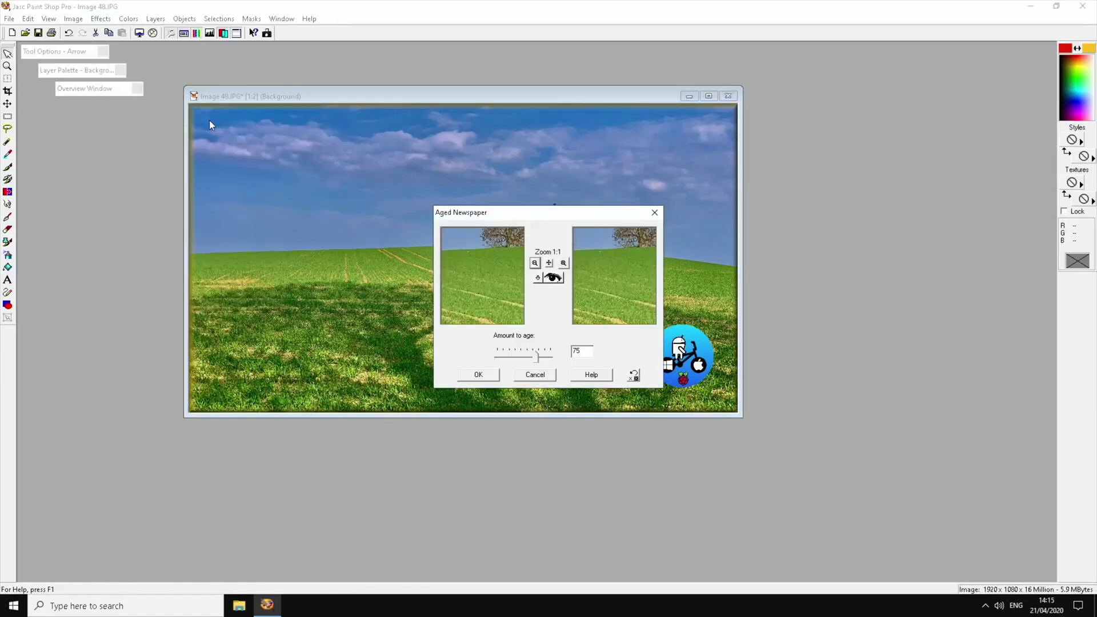
left_click(485, 375)
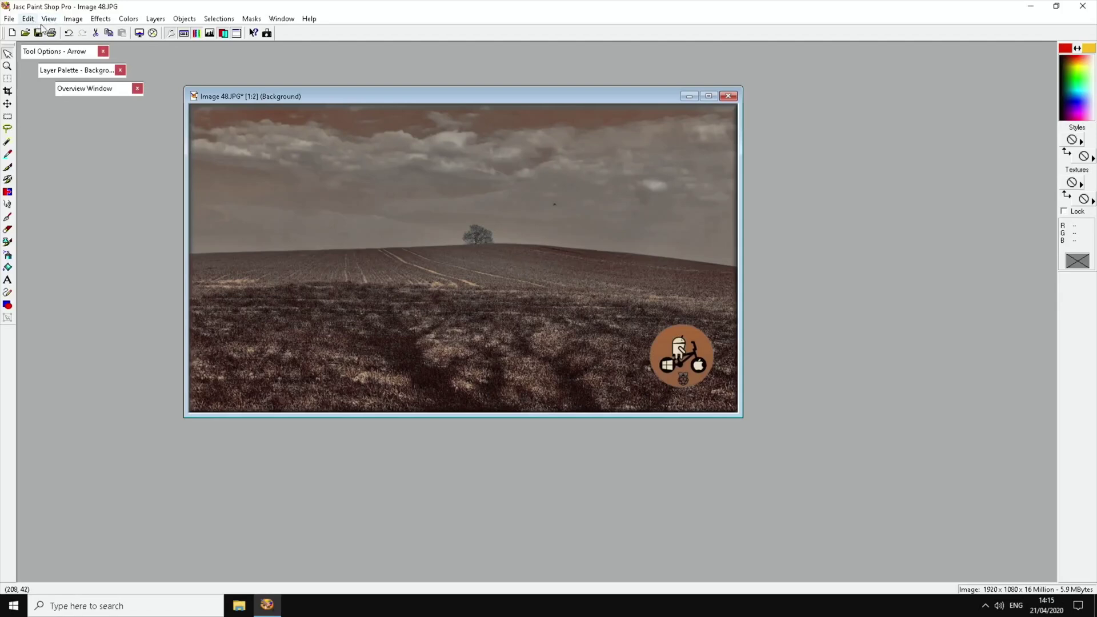
left_click(68, 33)
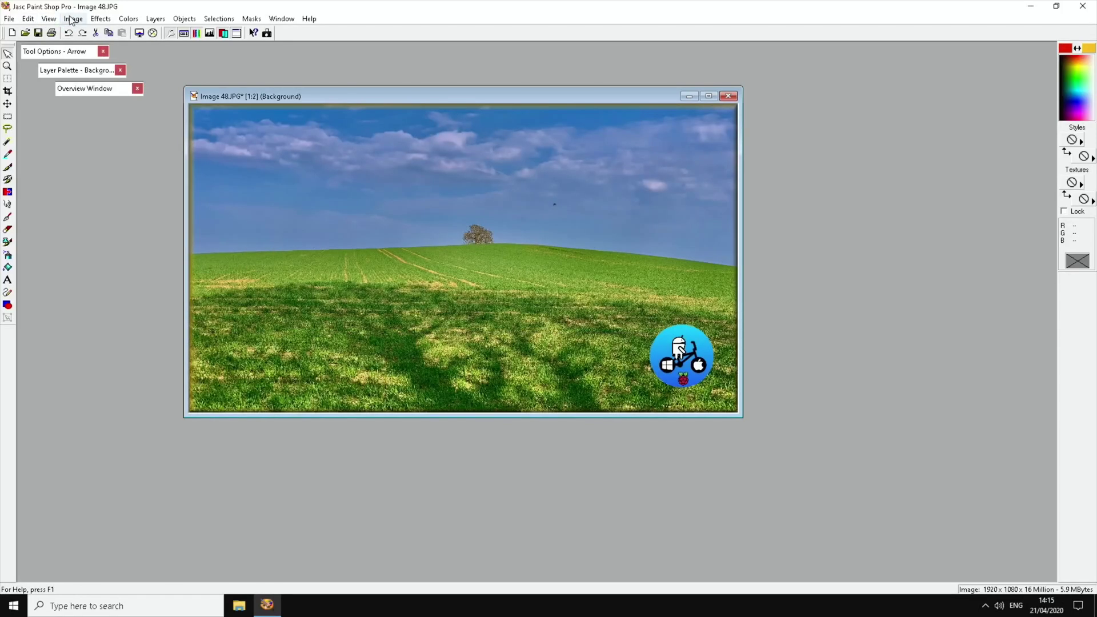
Apply the Brush Strokes artistic effect, undo it, and reopen the Artistic Effects menu
left_click(100, 19)
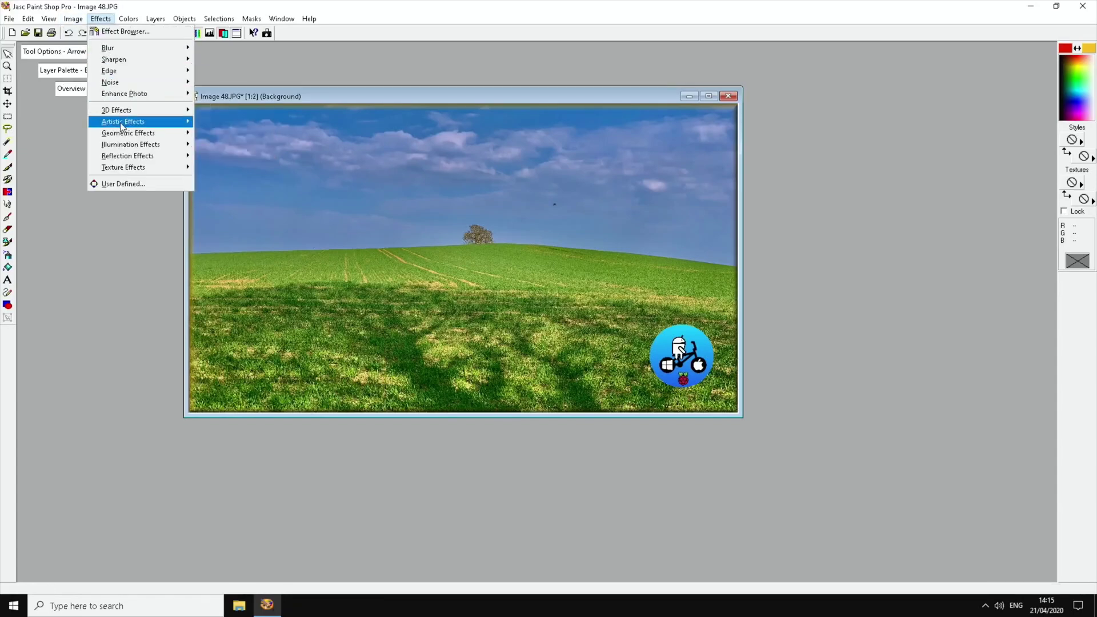
mouse_move(121, 122)
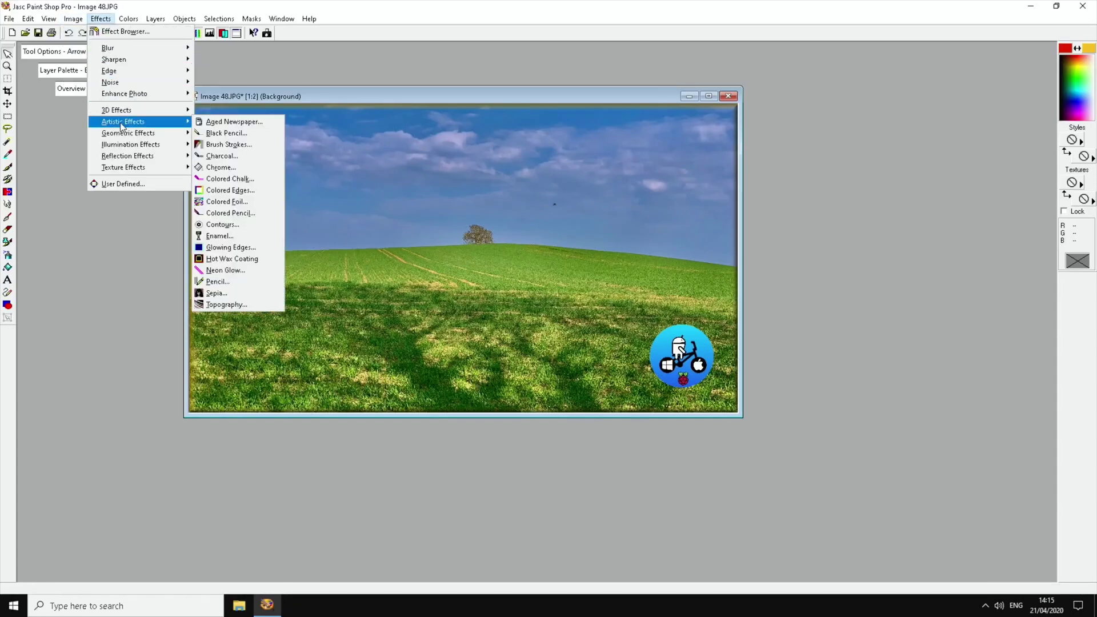
left_click(233, 143)
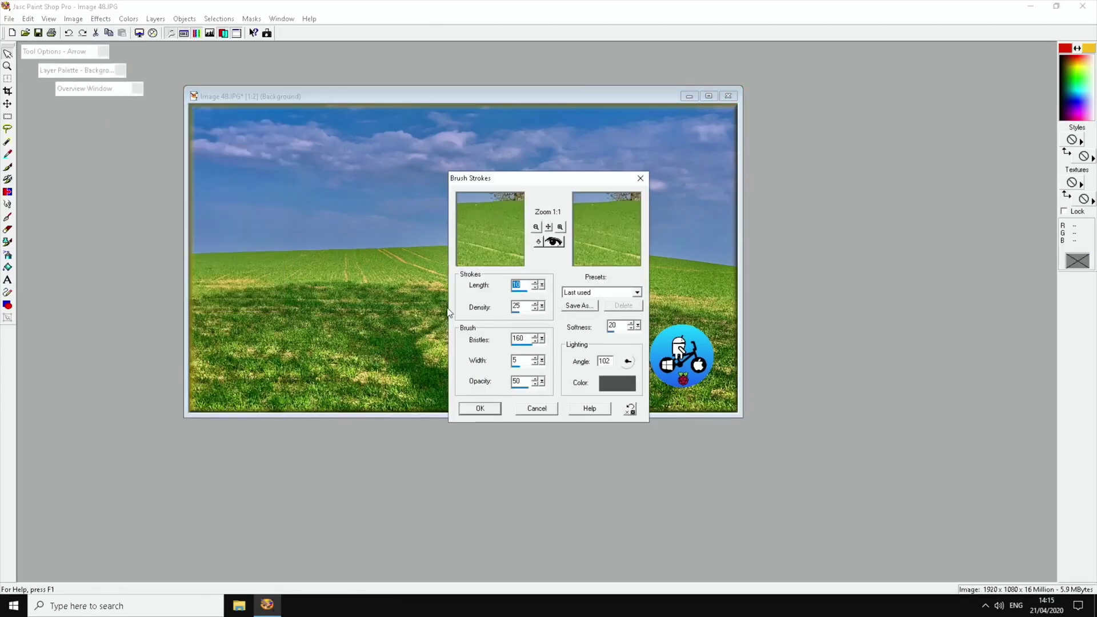
left_click(481, 409)
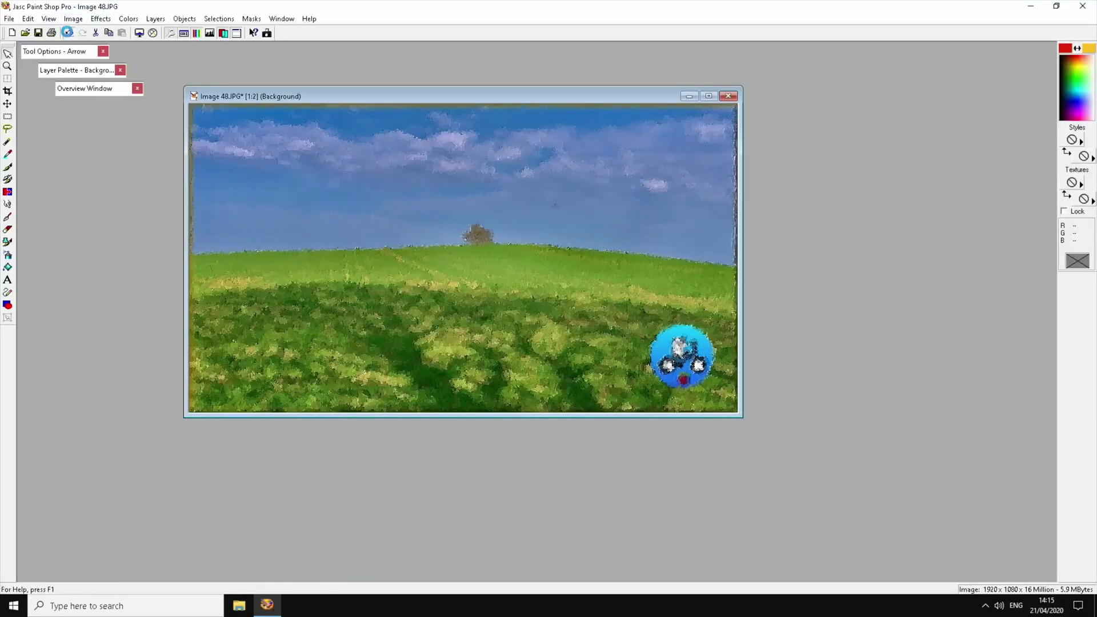
left_click(69, 34)
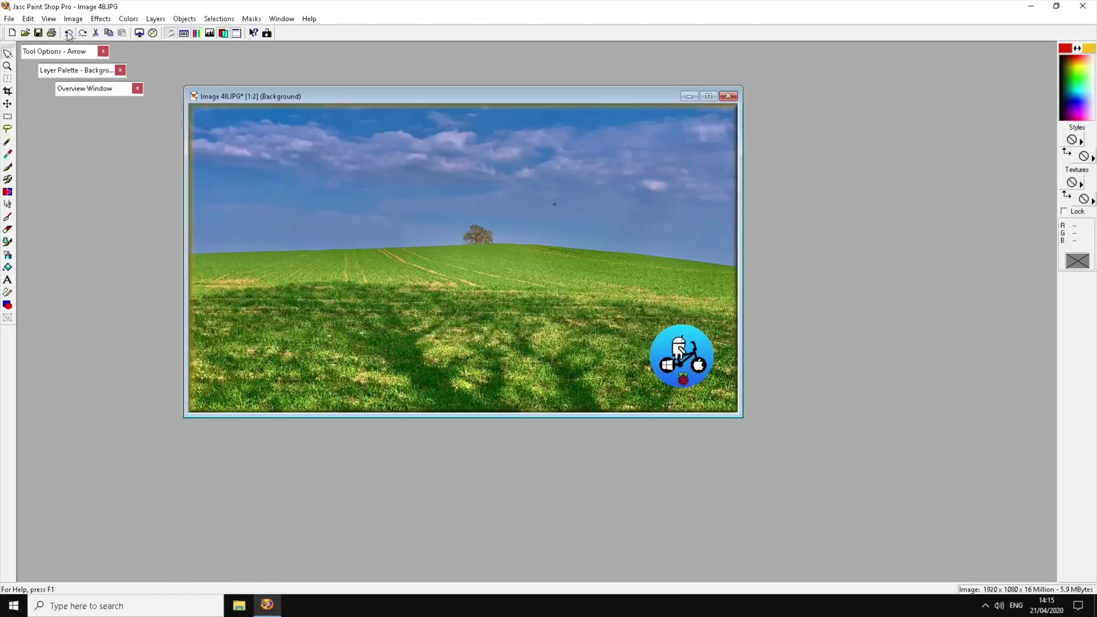
left_click(101, 19)
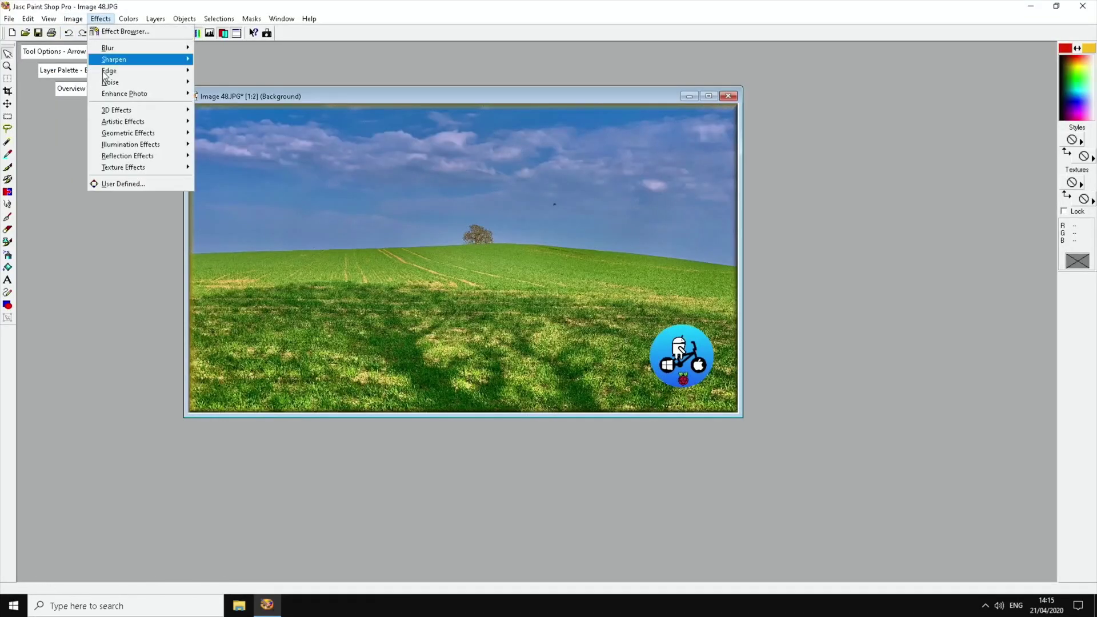
mouse_move(117, 123)
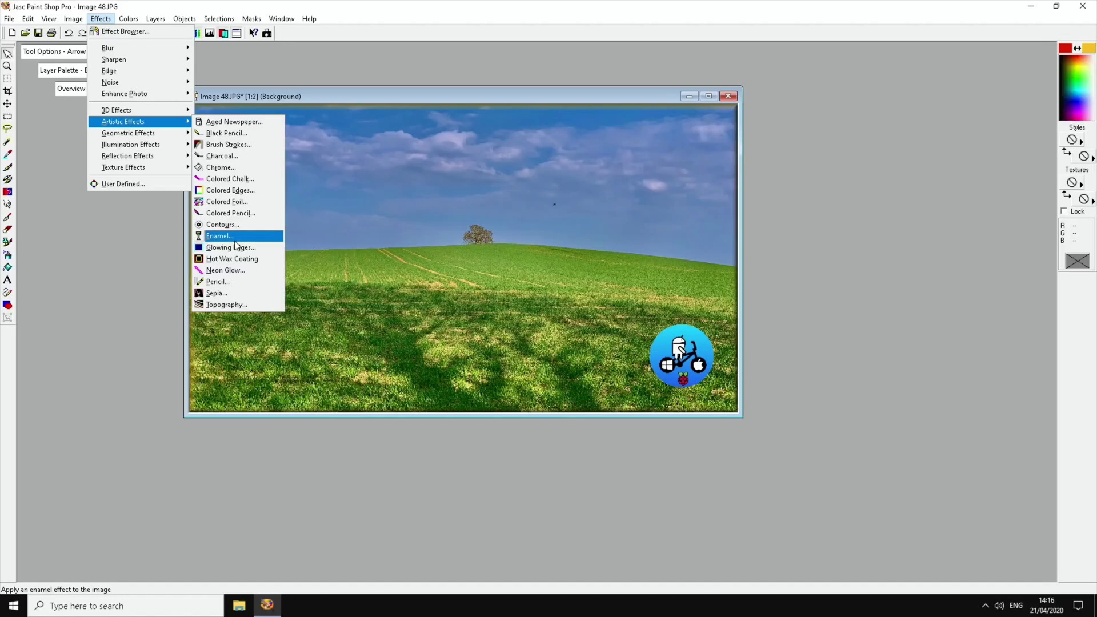
Apply the Colored Foil effect, then close Image 48.JPG, answering No to saving
left_click(223, 202)
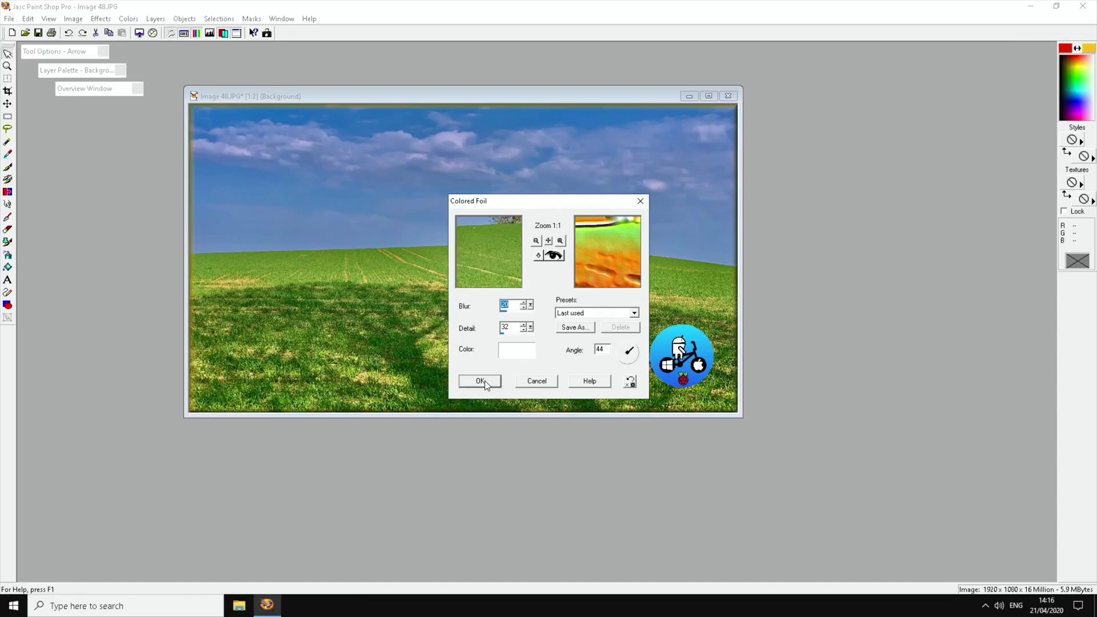
left_click(484, 381)
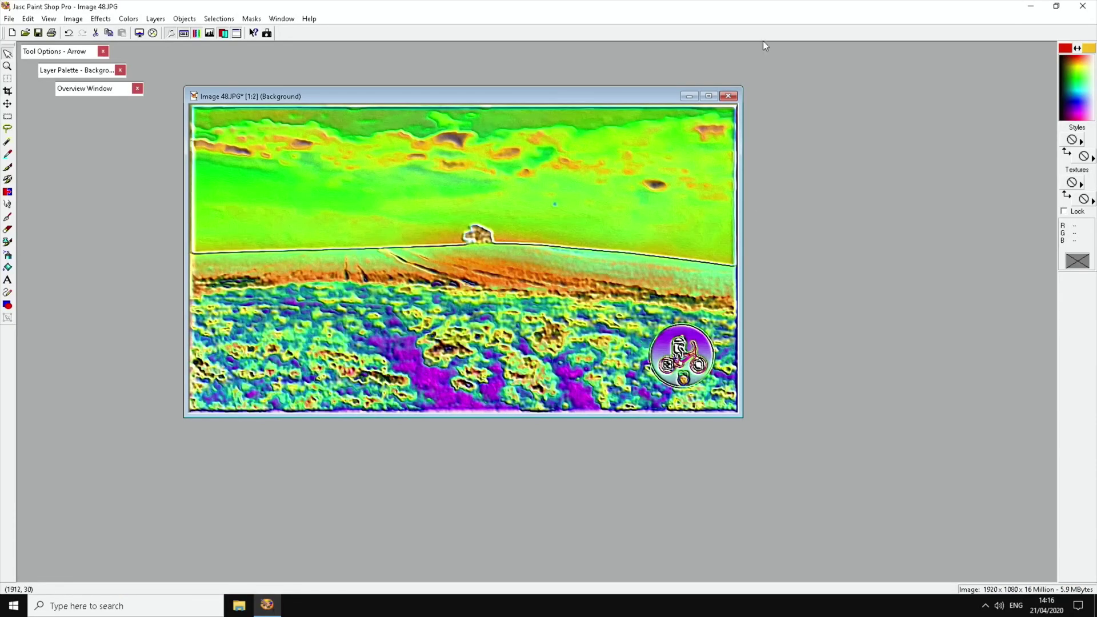
left_click(730, 96)
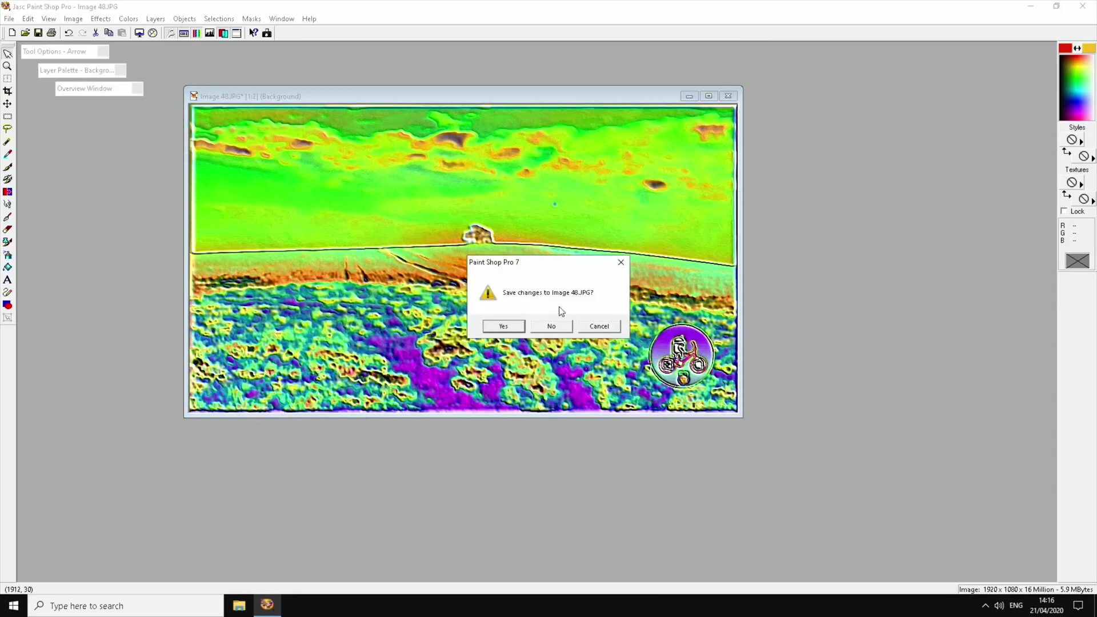
left_click(552, 324)
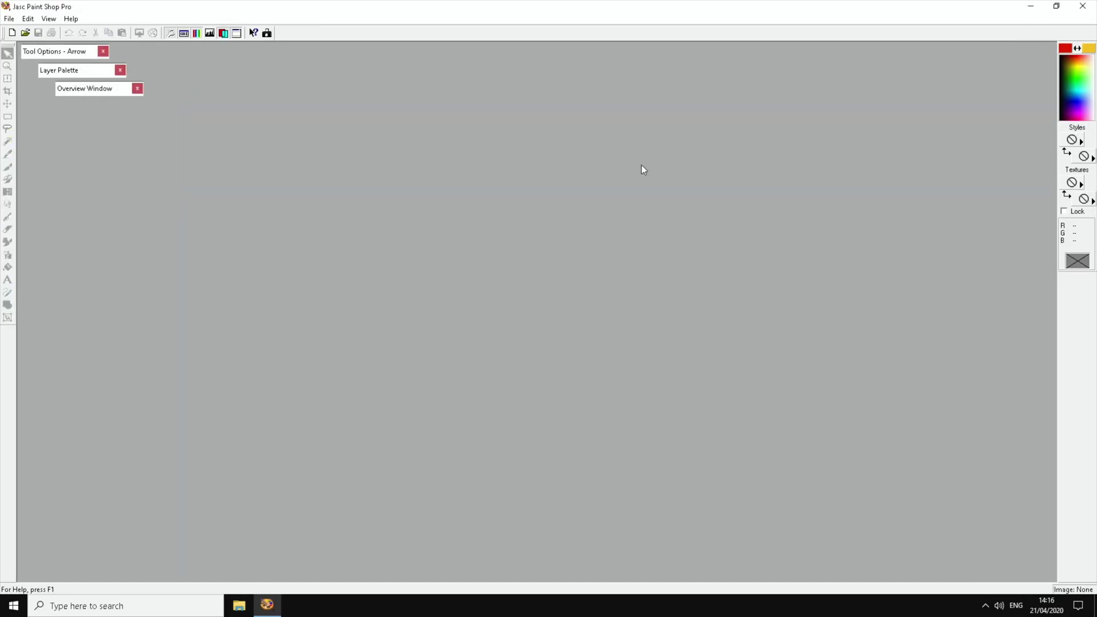
Exit Paint Shop Pro and open the desktop Recycle Bin showing its 5 deleted items
left_click(1082, 7)
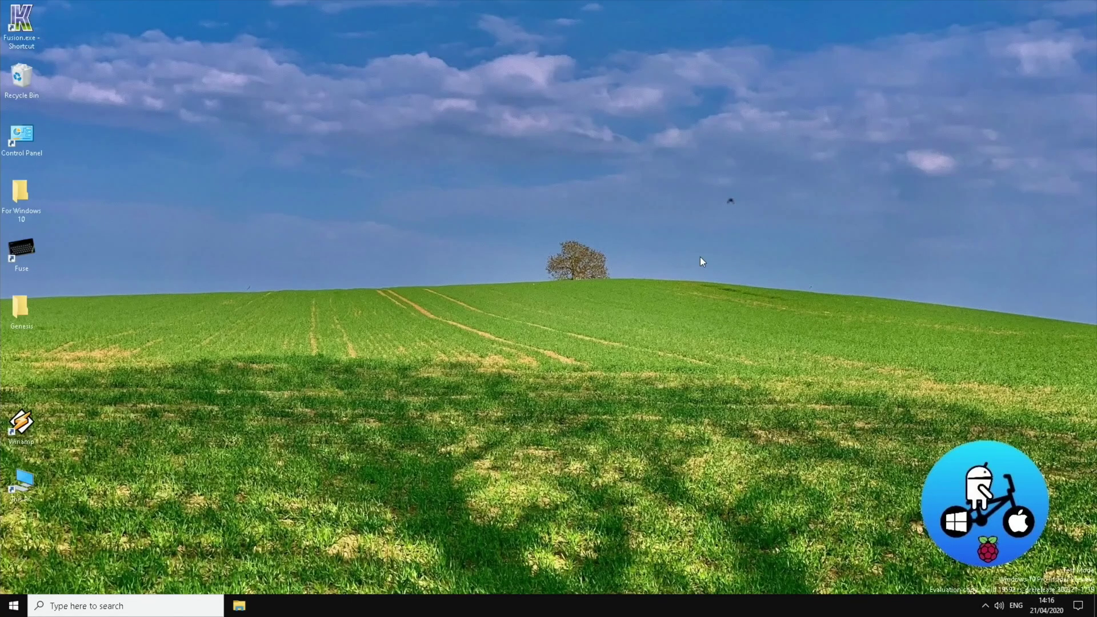
double_click(22, 80)
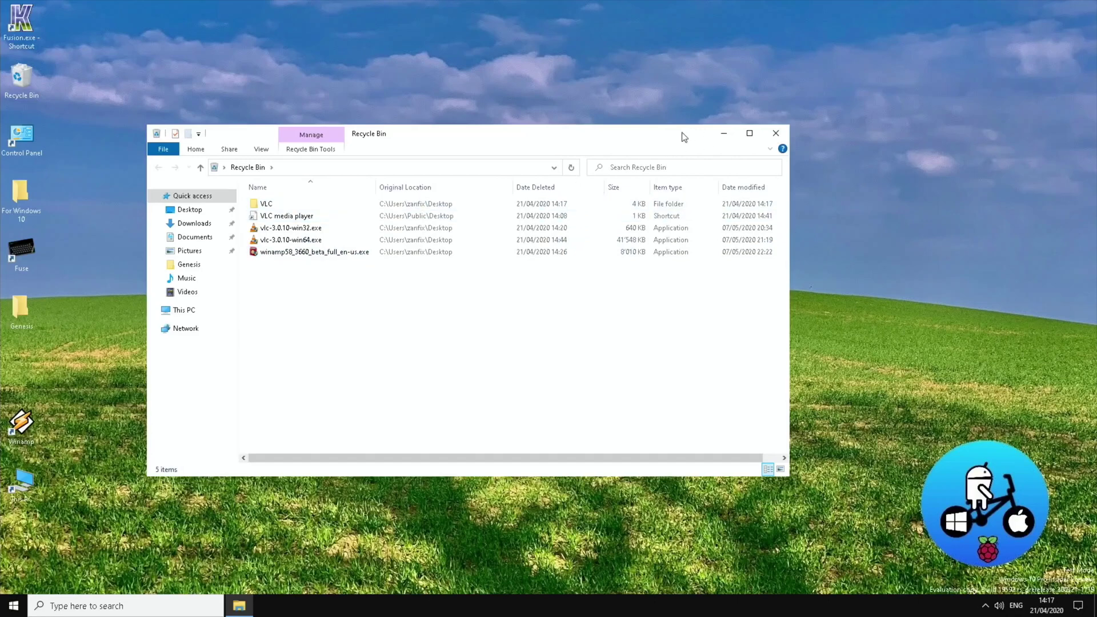
Move the Recycle Bin window up and left, then close it
left_click_drag(684, 137, 667, 101)
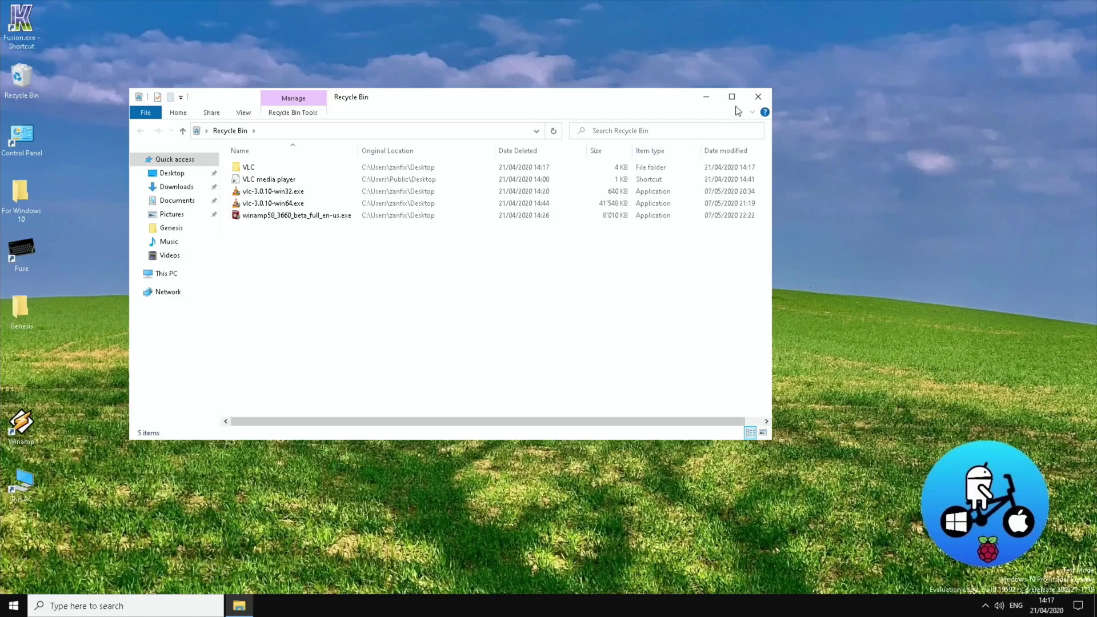
left_click(758, 99)
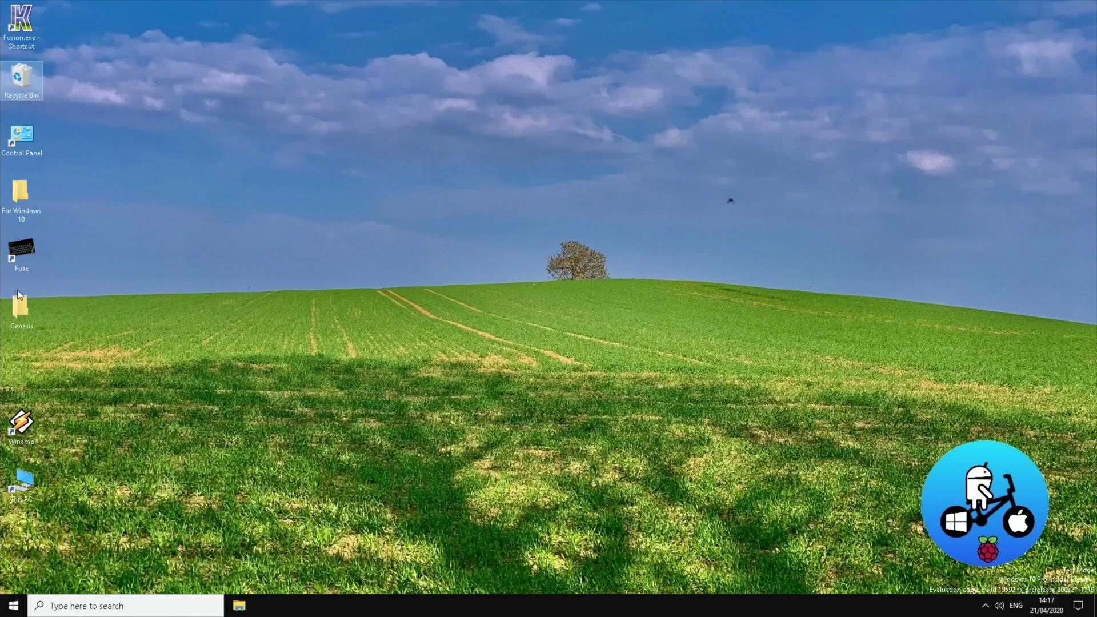
Find Elasto Mania II in the Start menu's app list and launch it
left_click(14, 606)
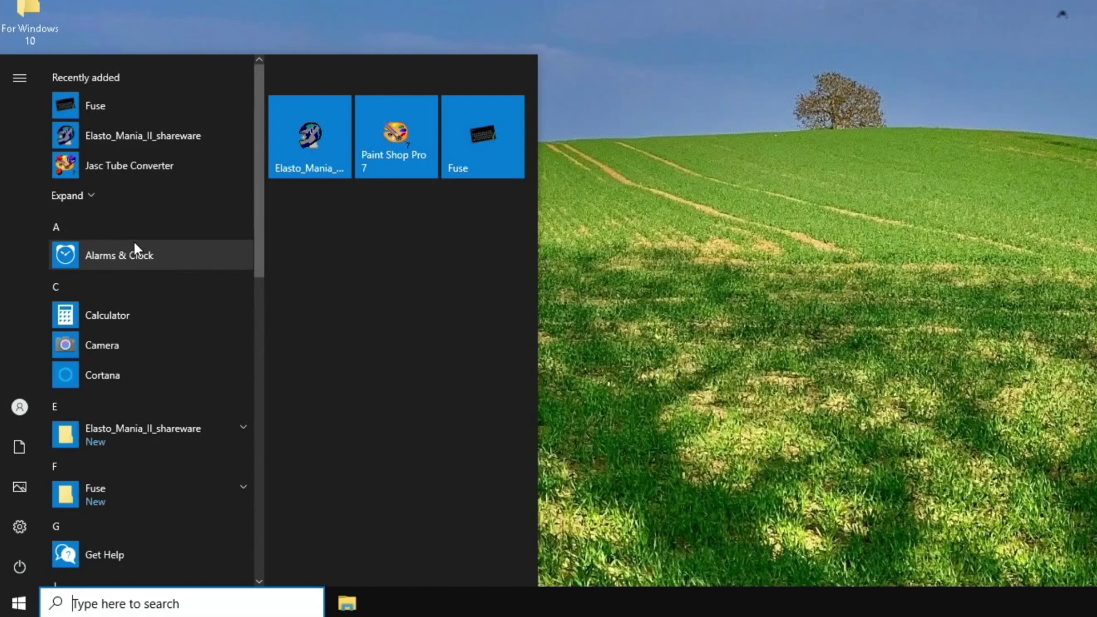
scroll(134, 243, "down", 8)
scroll(134, 244, "up", 9)
scroll(134, 243, "down", 1)
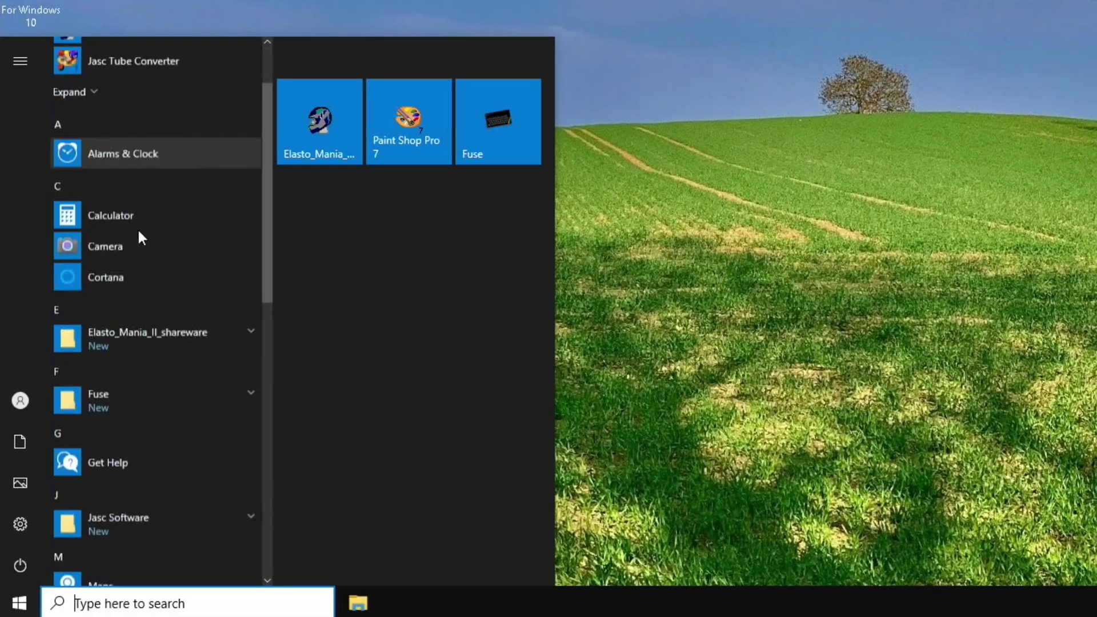
scroll(138, 227, "down", 5)
scroll(137, 228, "up", 7)
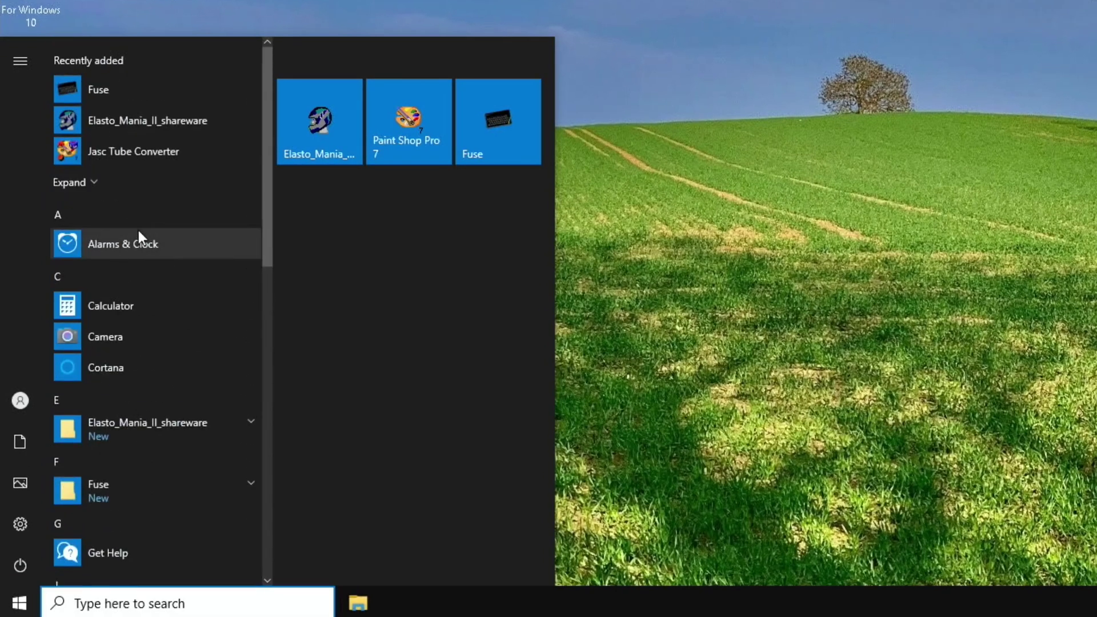
left_click(317, 117)
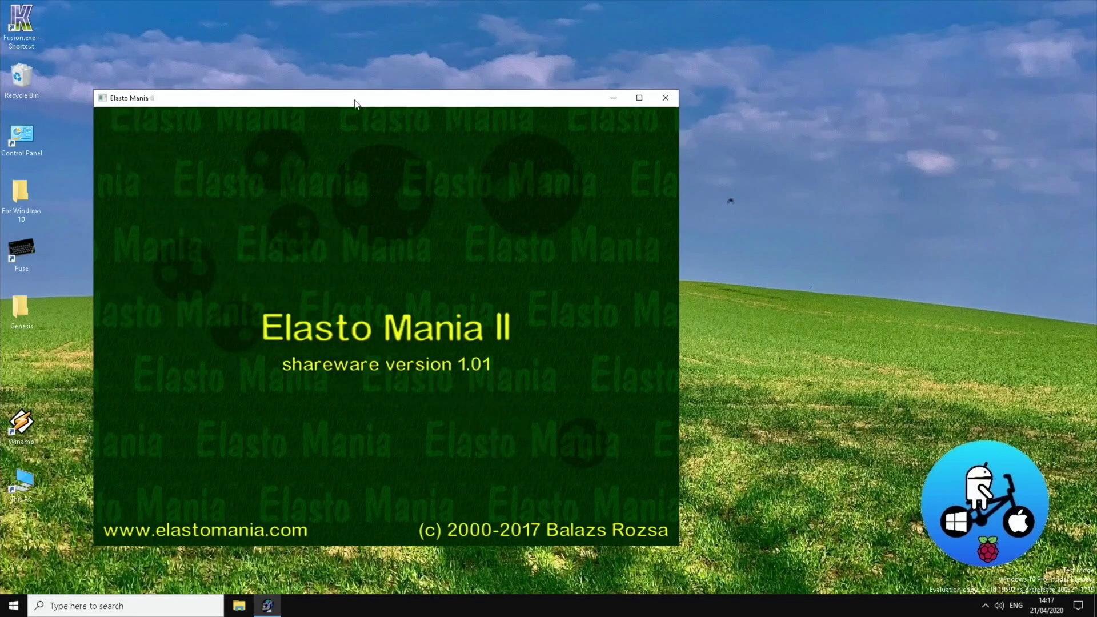
Get past the splash screen and start level 1 of Pack A from the Play menu
left_click_drag(355, 103, 476, 63)
left_click(465, 143)
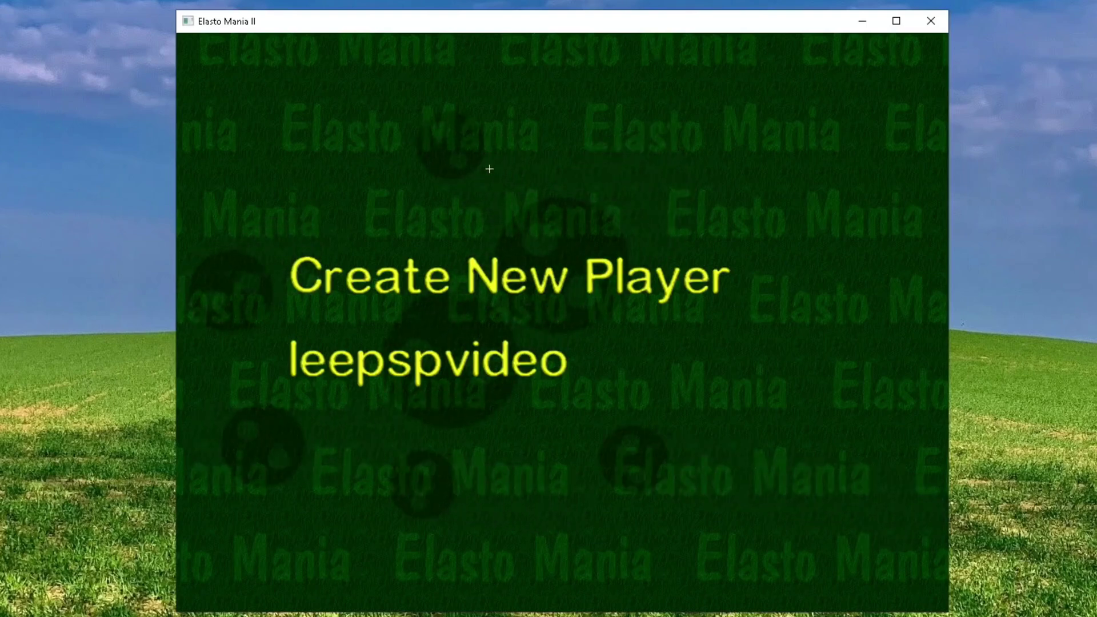
left_click(389, 376)
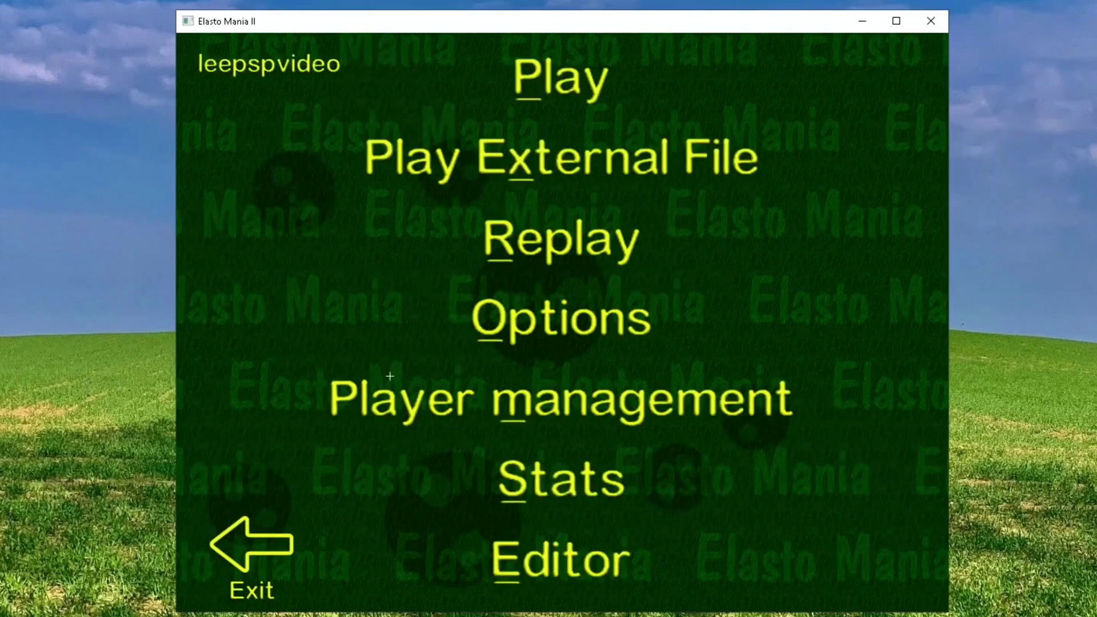
left_click(537, 91)
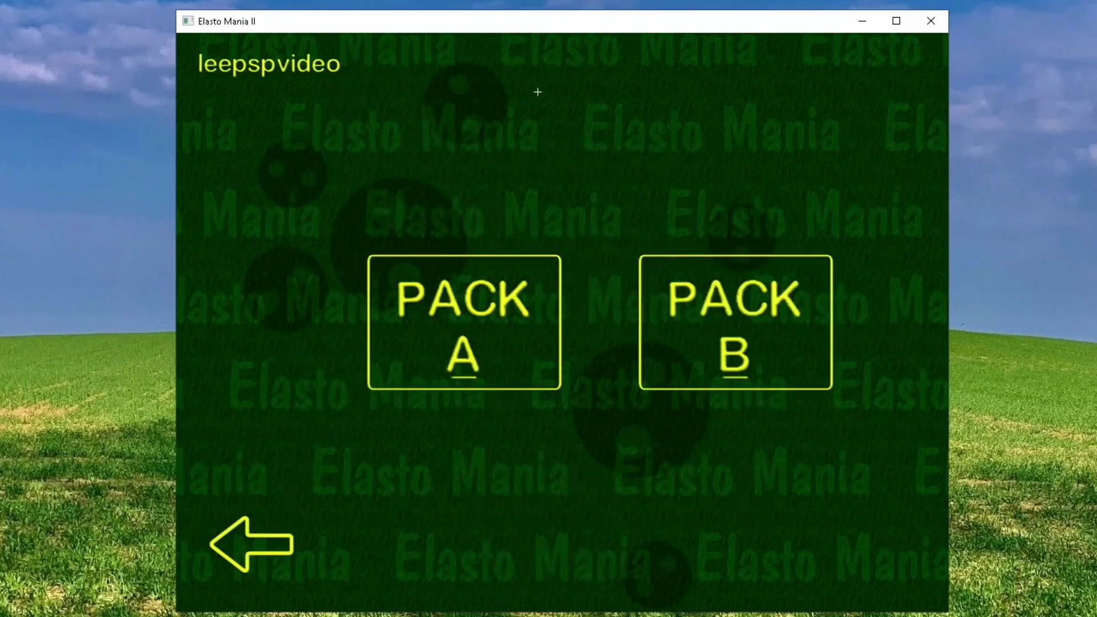
left_click(492, 264)
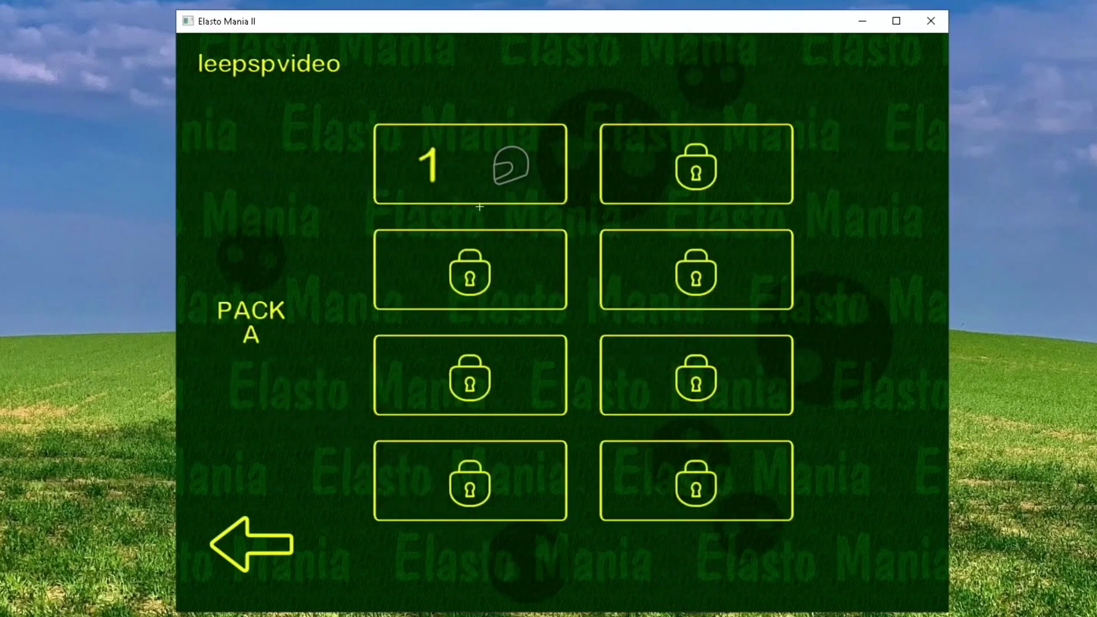
left_click(483, 177)
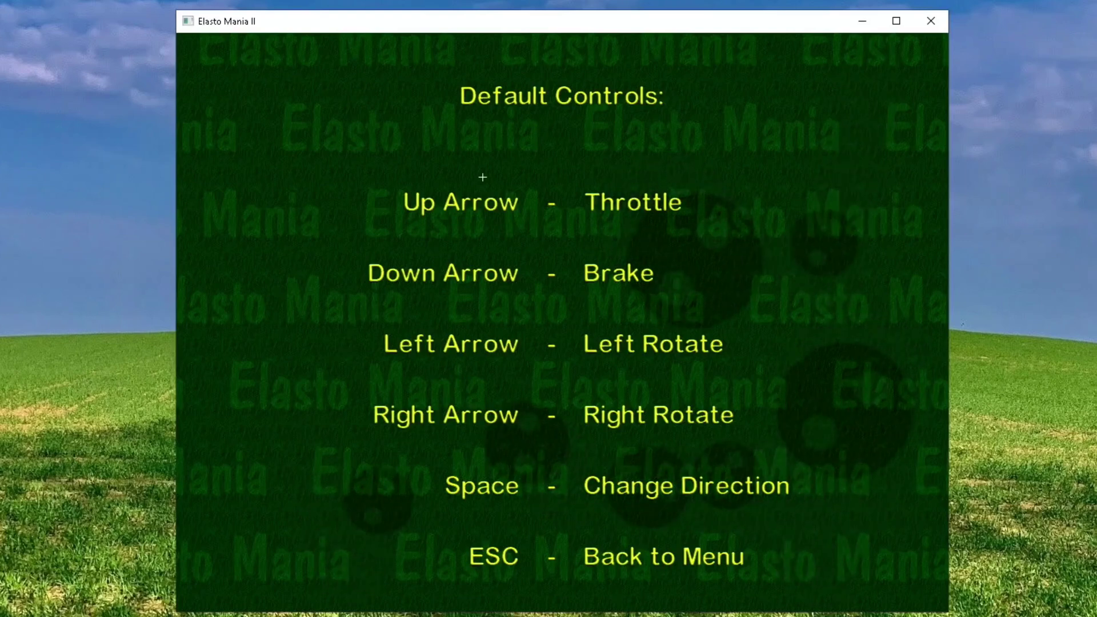
left_click(483, 177)
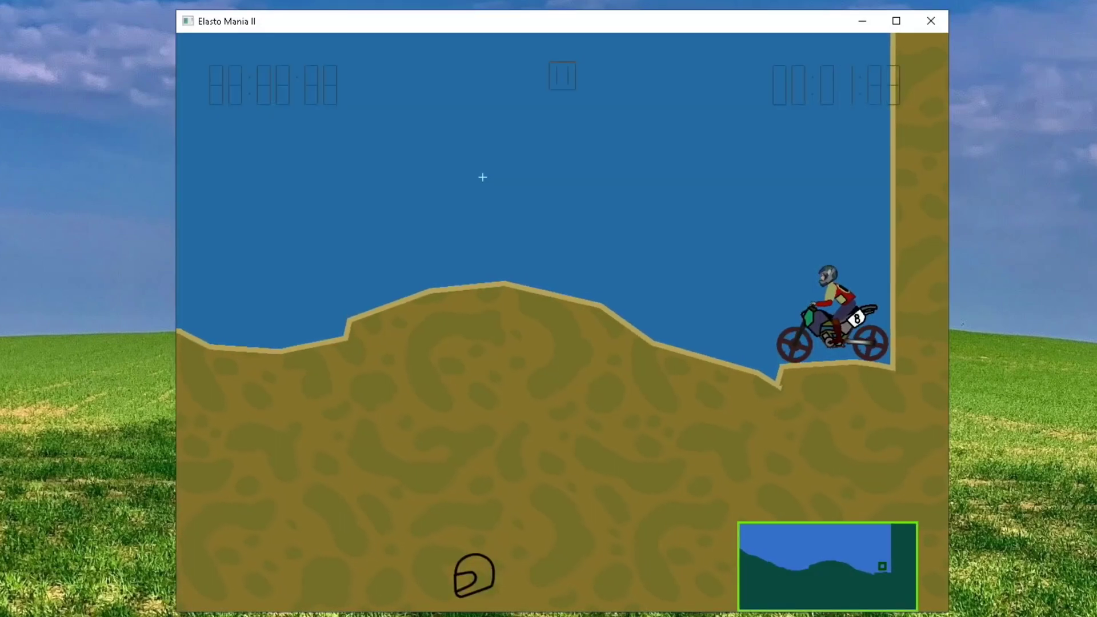
Ride the bike up the wall toward the flag, then quit the unfinished run
key("Up")
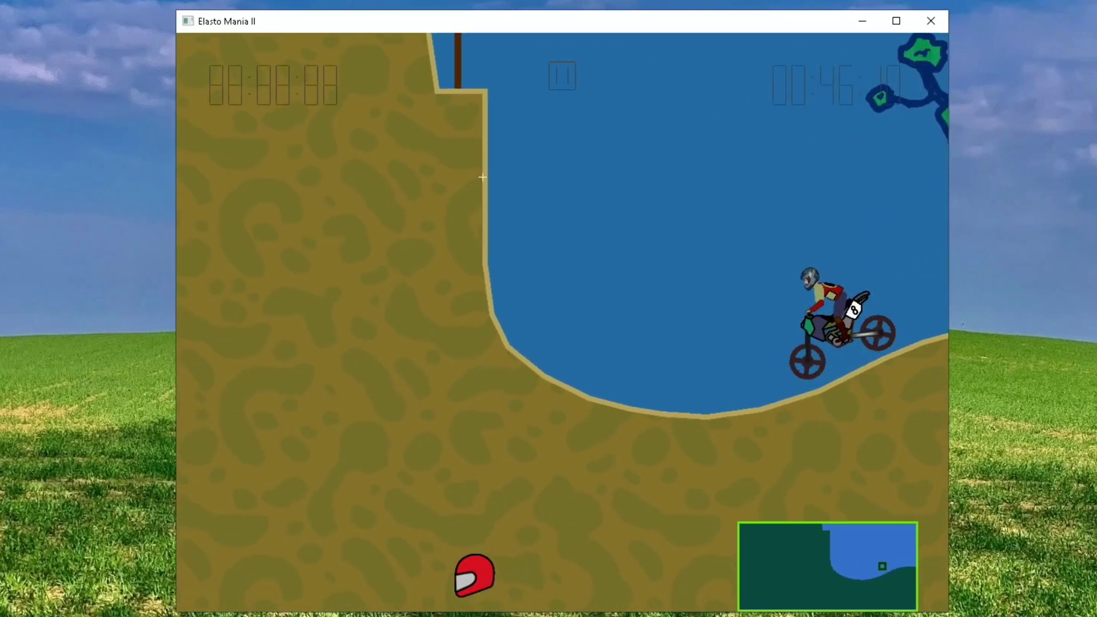
key("Up")
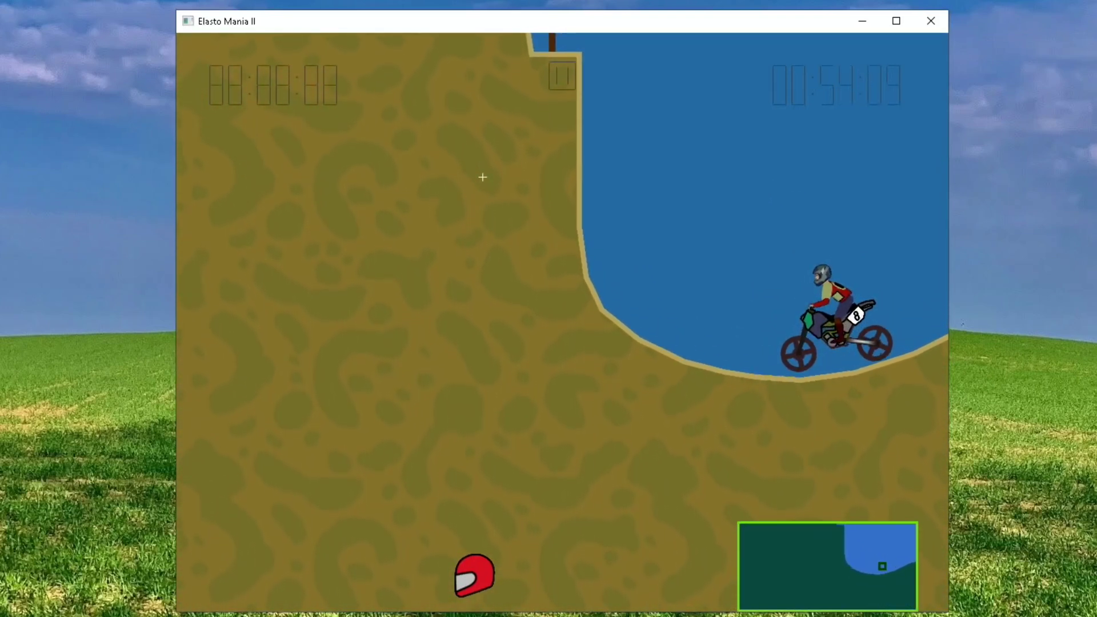
key("Escape")
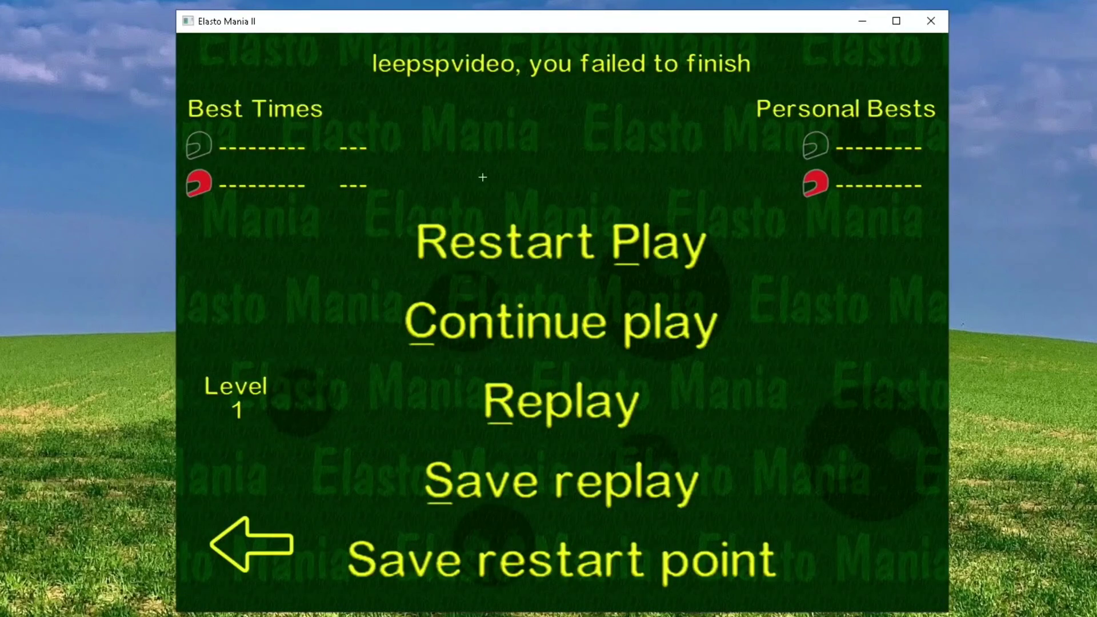
Exit Elasto Mania II past its shareware notice and launch Fuse from the Start menu
key("Escape")
key("Escape")
key("Escape")
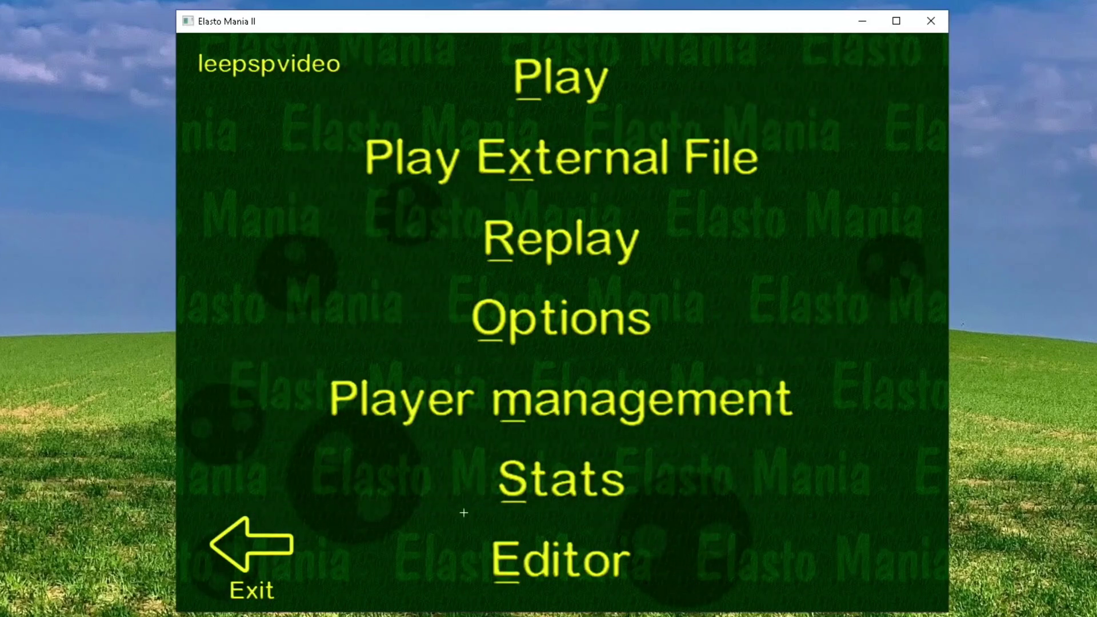
left_click(266, 559)
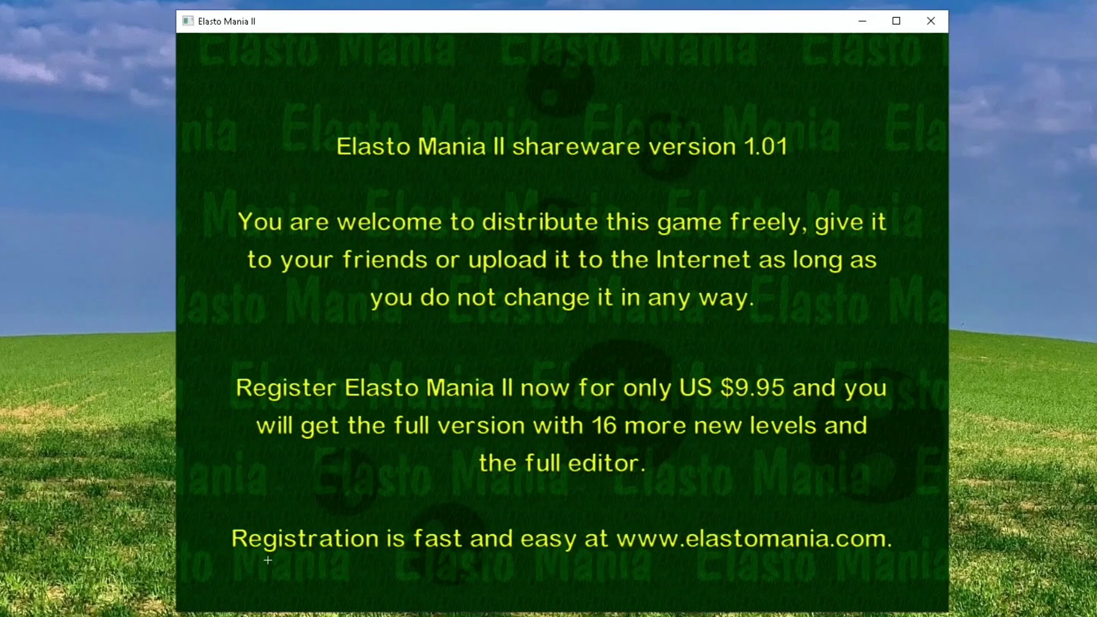
left_click(267, 560)
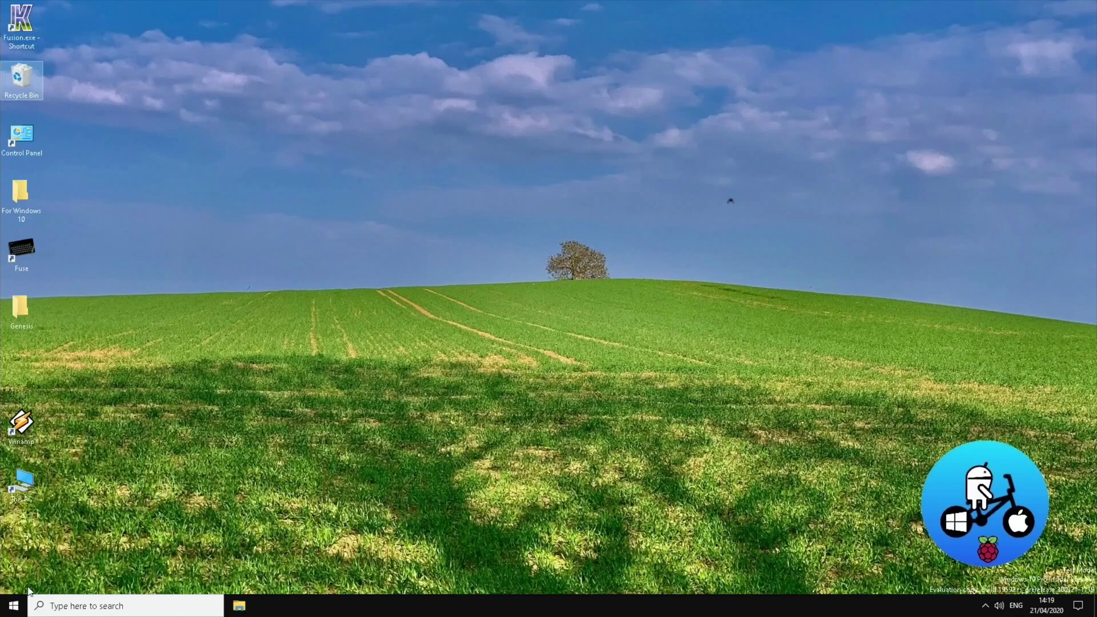
left_click(13, 606)
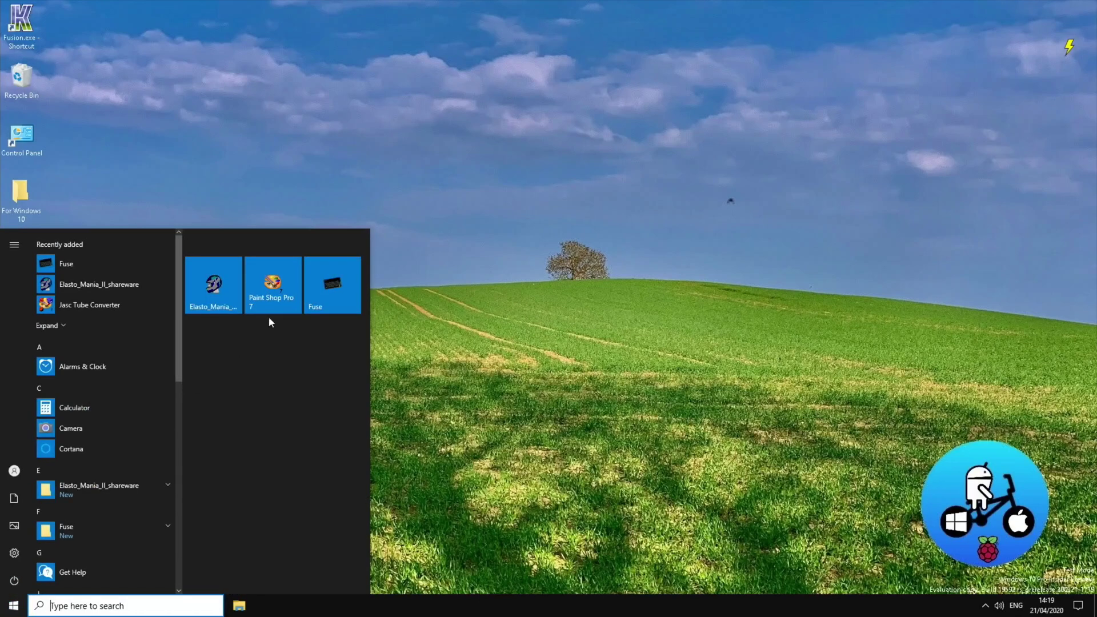
left_click(318, 294)
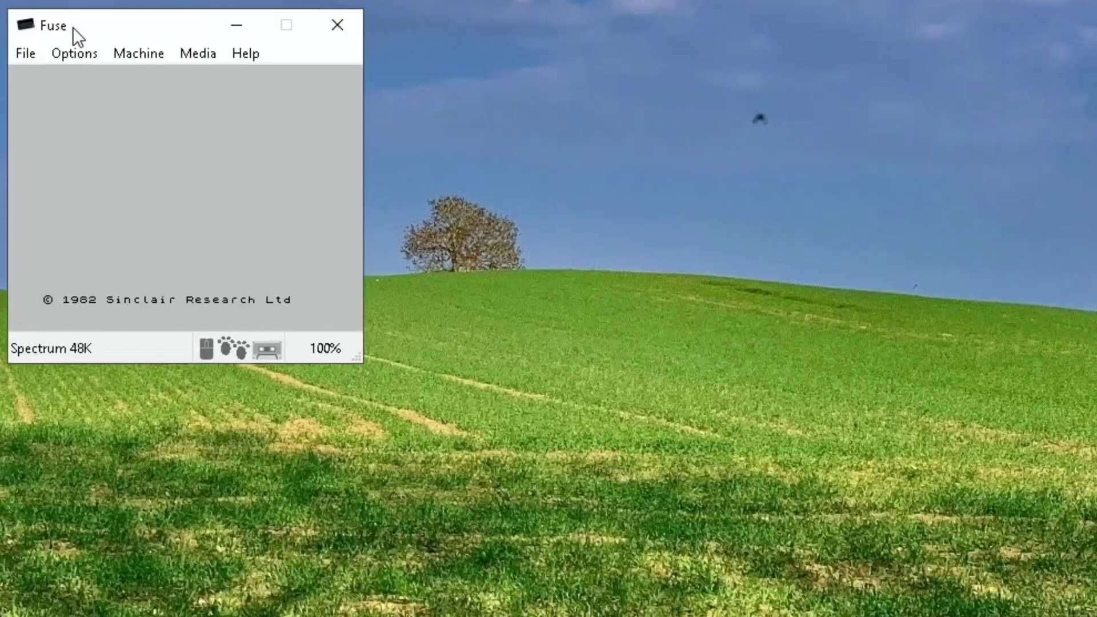
Load the Jet Set Willy.sna snapshot, enter code 123 for grid O2, and start the game
left_click(23, 53)
left_click(36, 80)
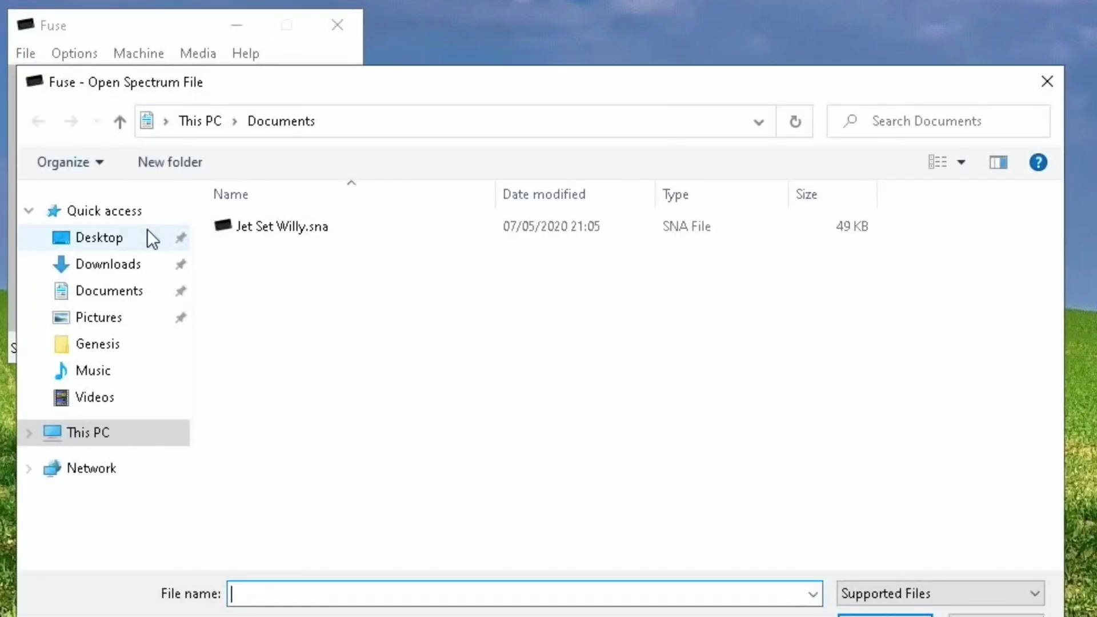
double_click(272, 228)
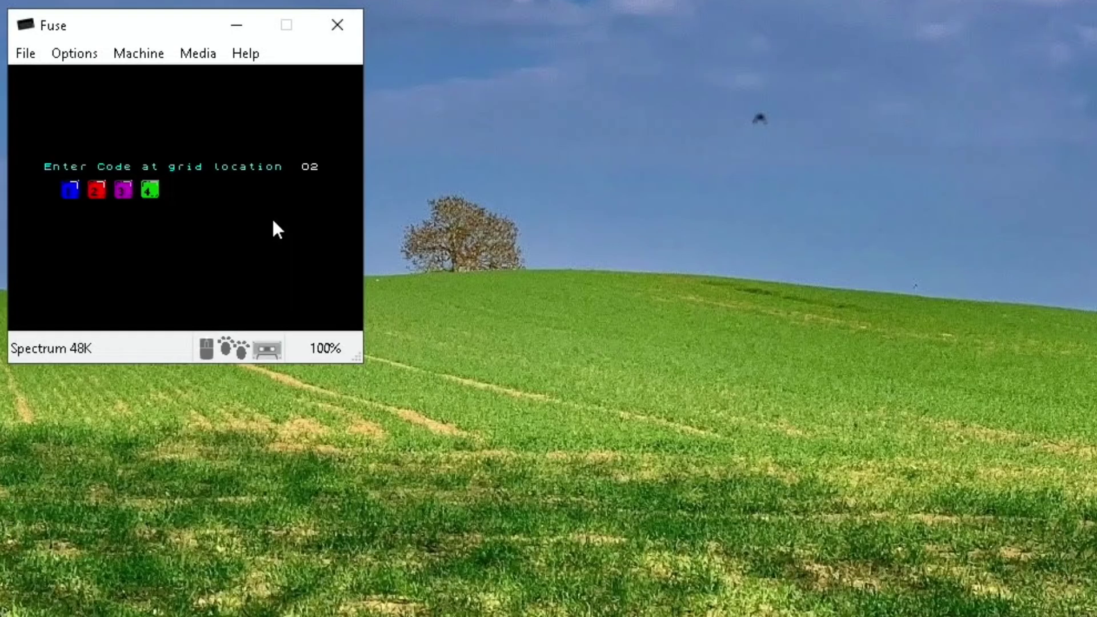
key("1")
key("2")
key("2")
key("3")
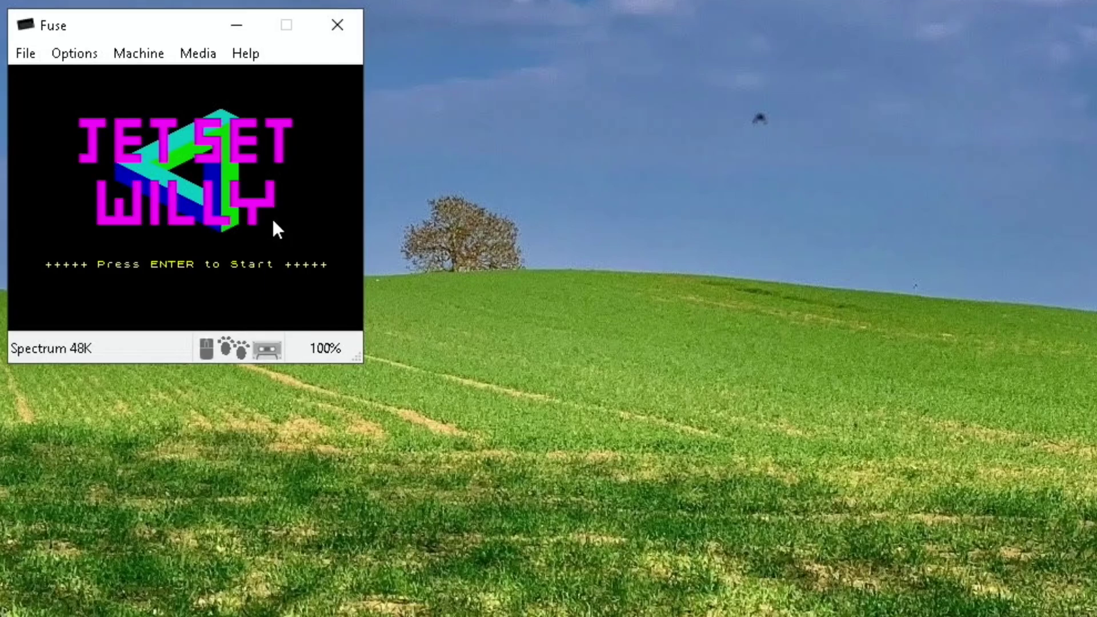
key("Return")
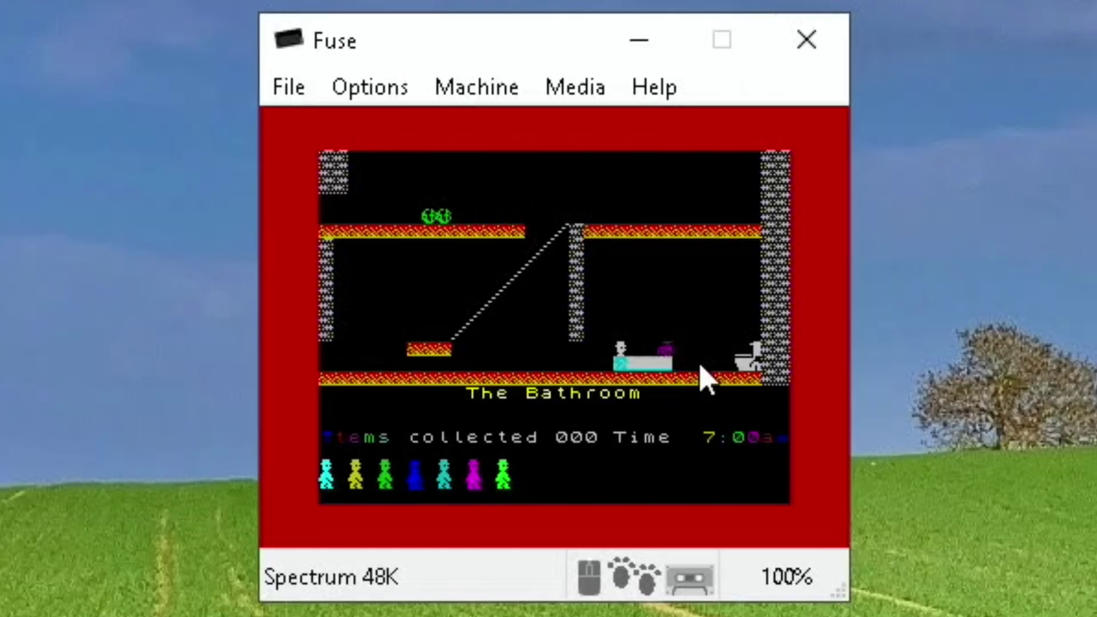
Collect the tap in The Bathroom and jump Willy left out into Top Landing
key("o")
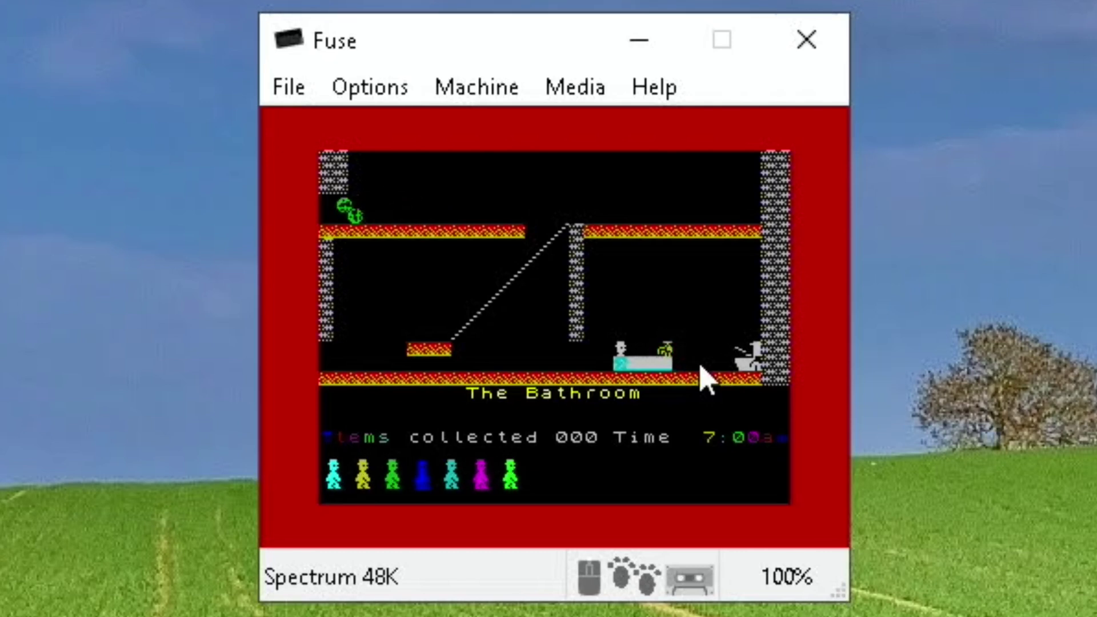
key("p")
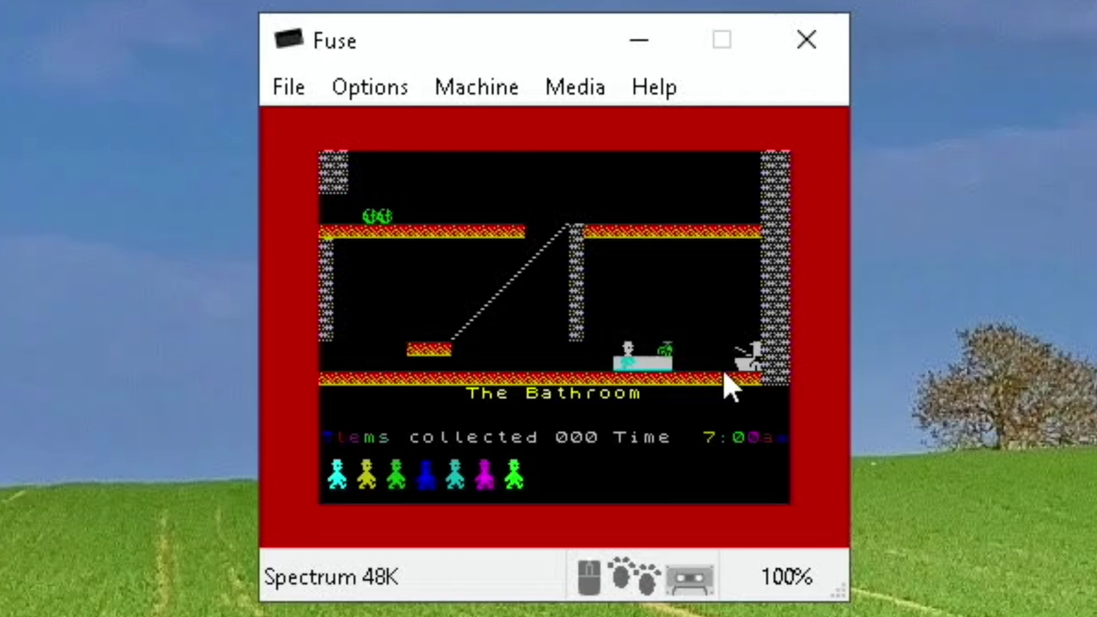
key("o")
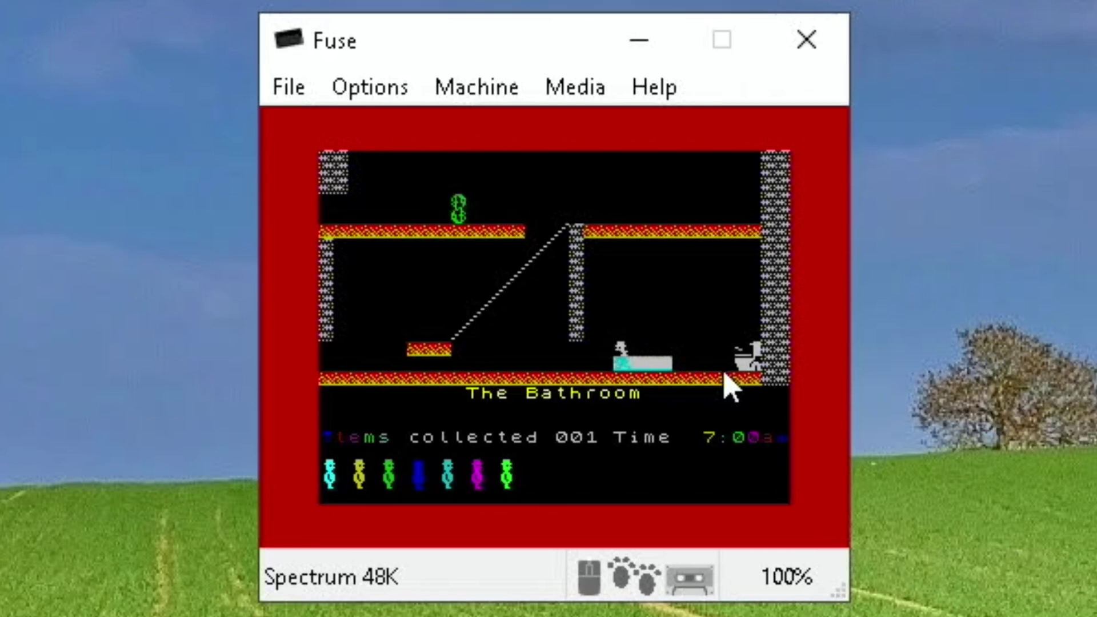
key("o")
key("space")
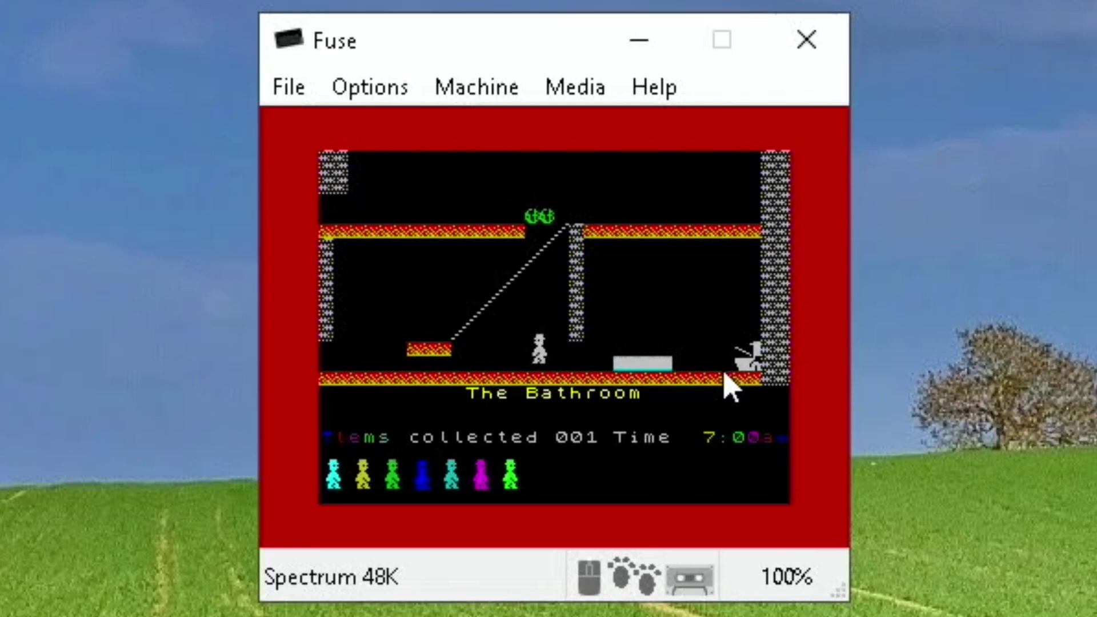
key("o")
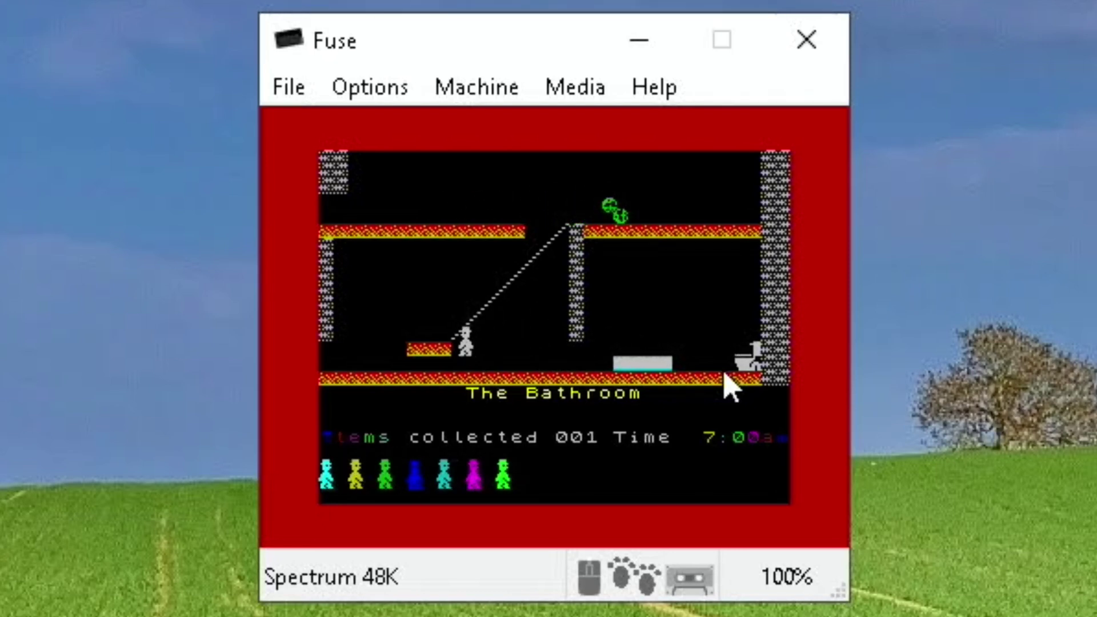
key("o")
key("space")
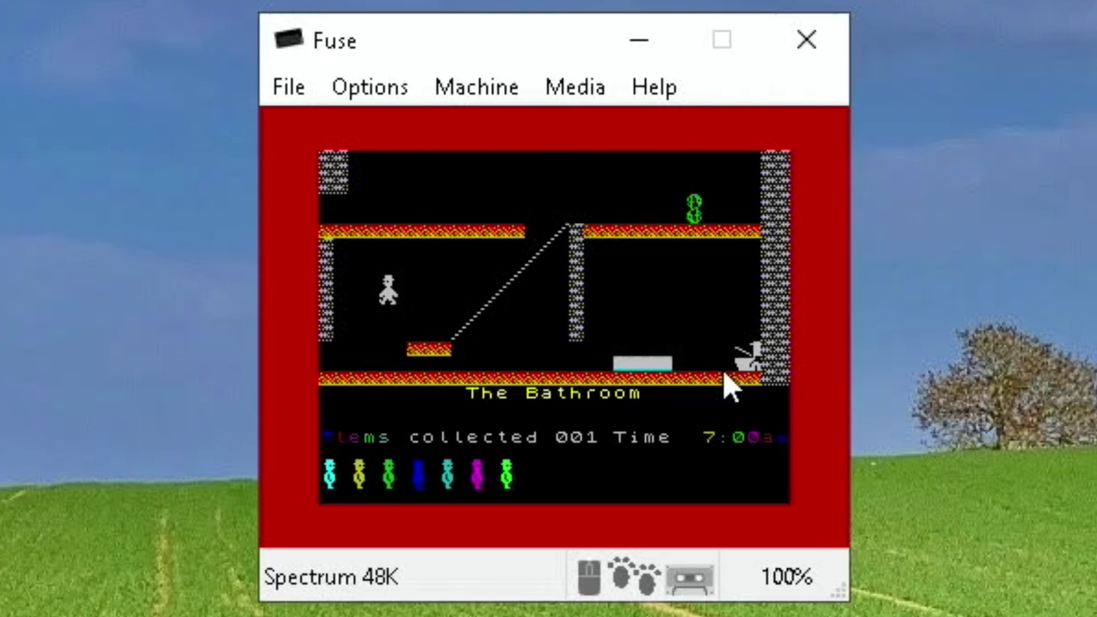
key("o")
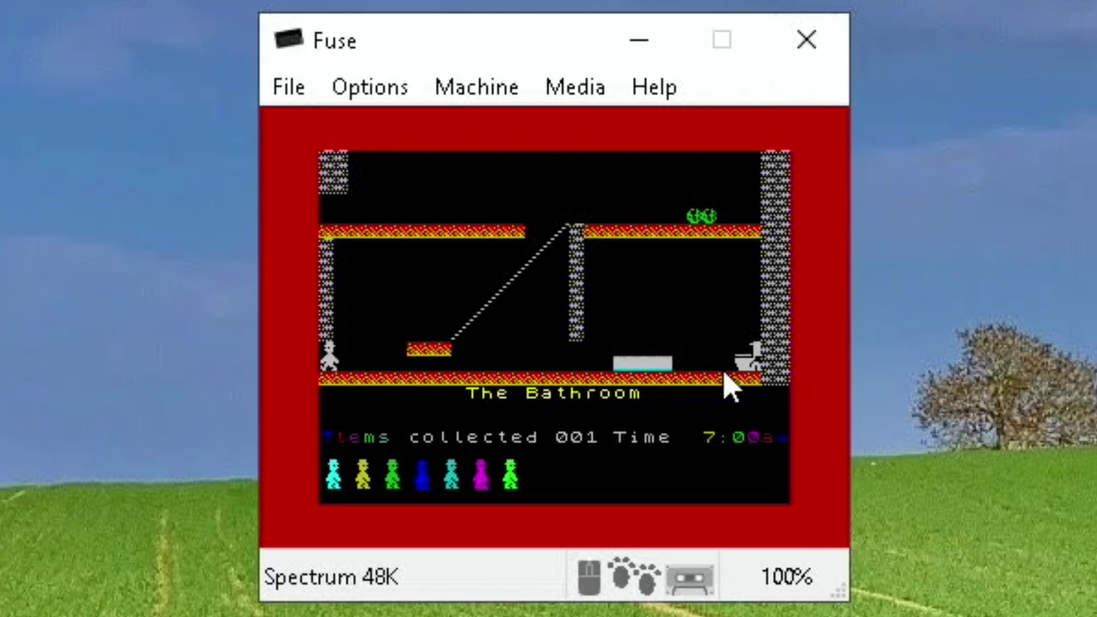
Guide Willy through Top Landing and down the First Landing stairs into The Nightmare Room
key("o")
key("space")
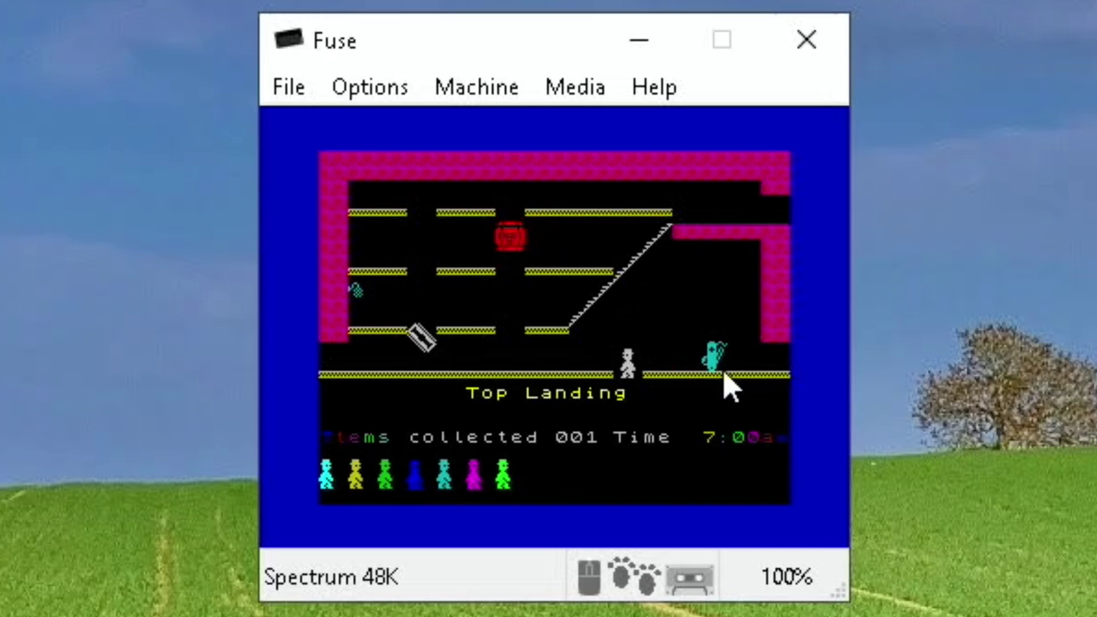
key("o")
key("o")
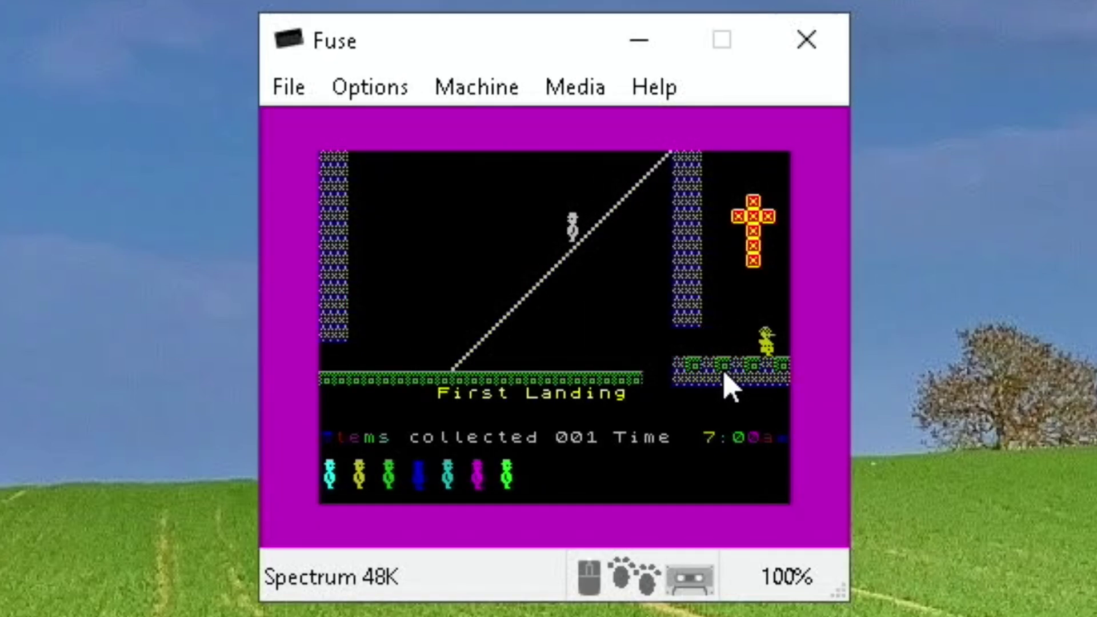
key("o")
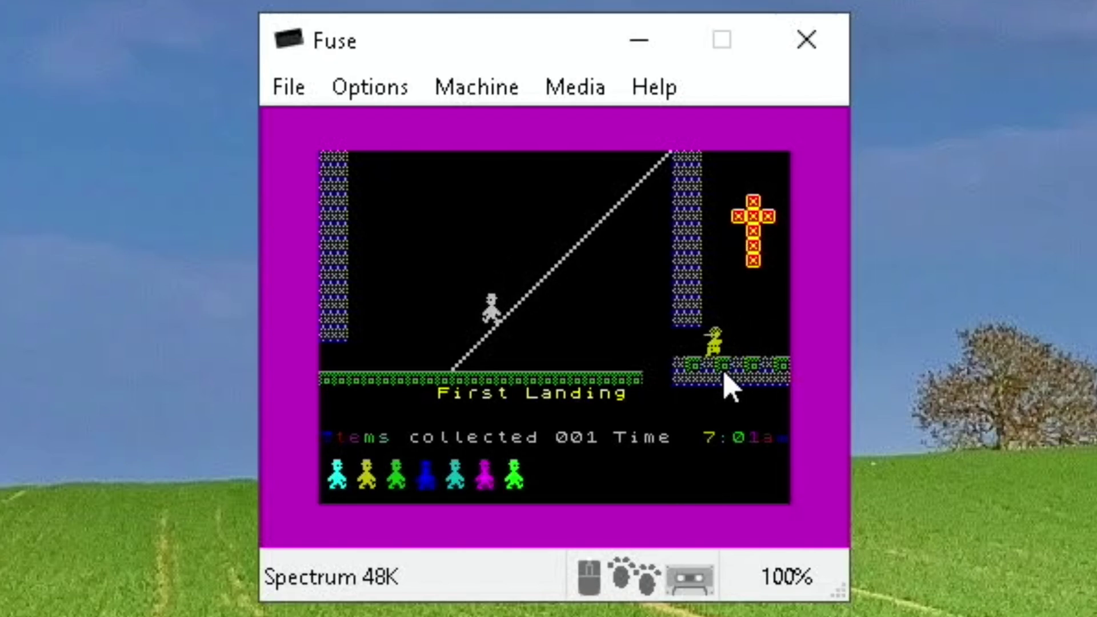
key("o")
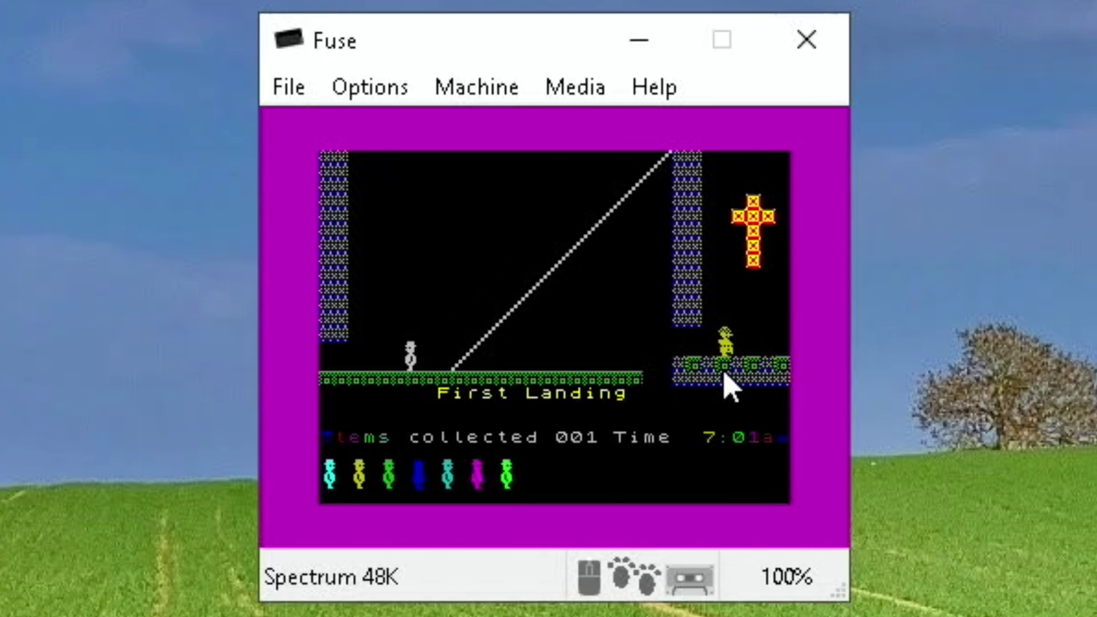
key("o")
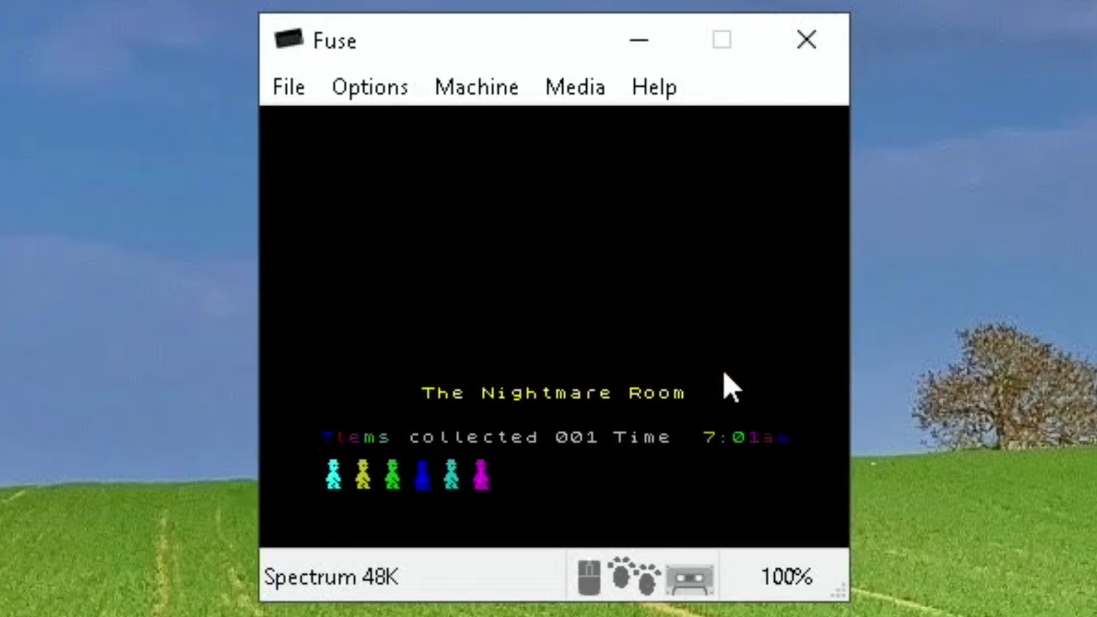
key("o")
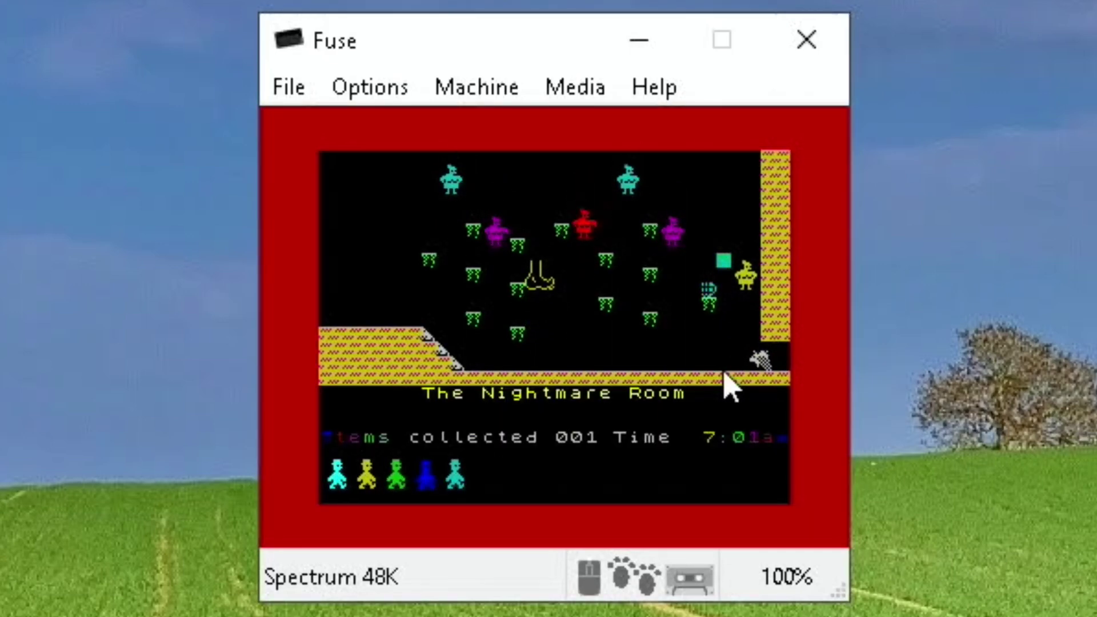
key("o")
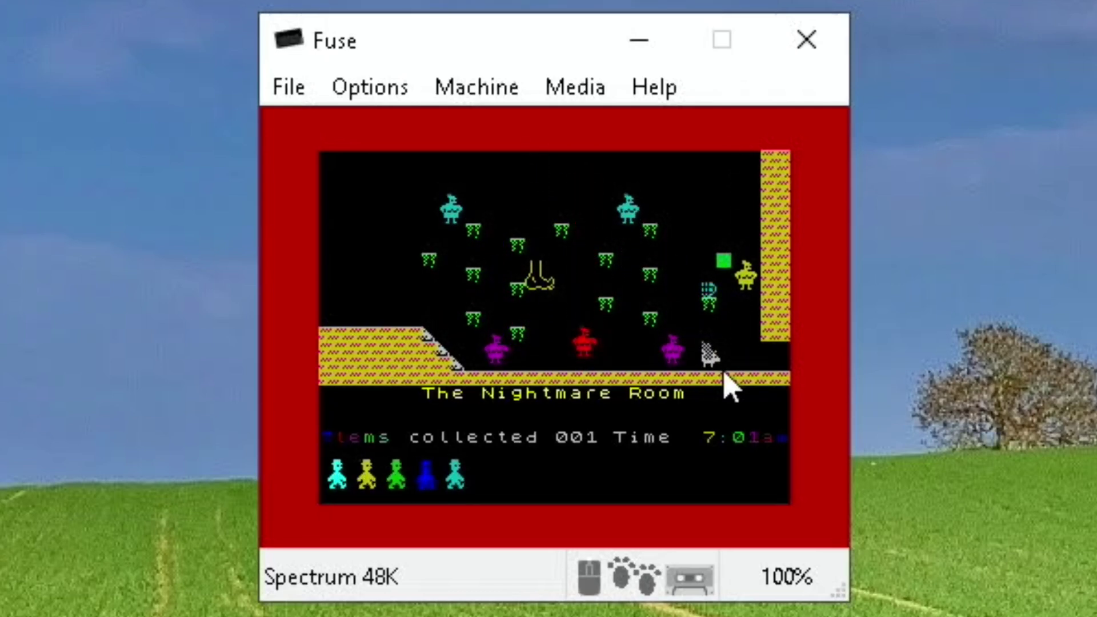
Quit Fuse, play Everyday Is a Winding Road in Winamp from about one minute, pause, and close Winamp
left_click(807, 39)
left_click(852, 615)
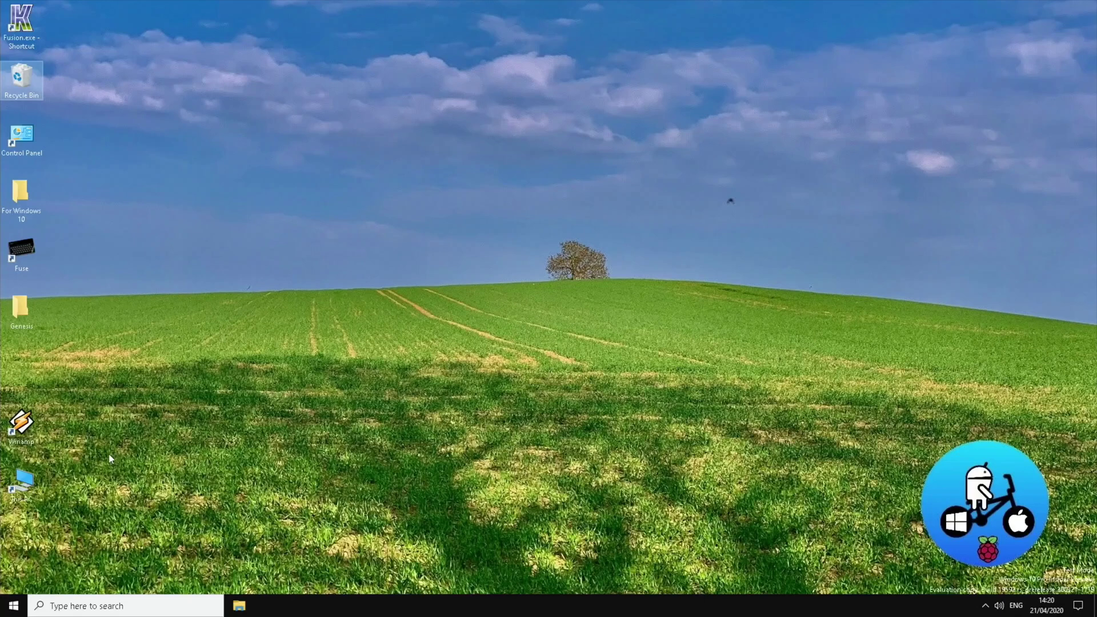
left_click(32, 421)
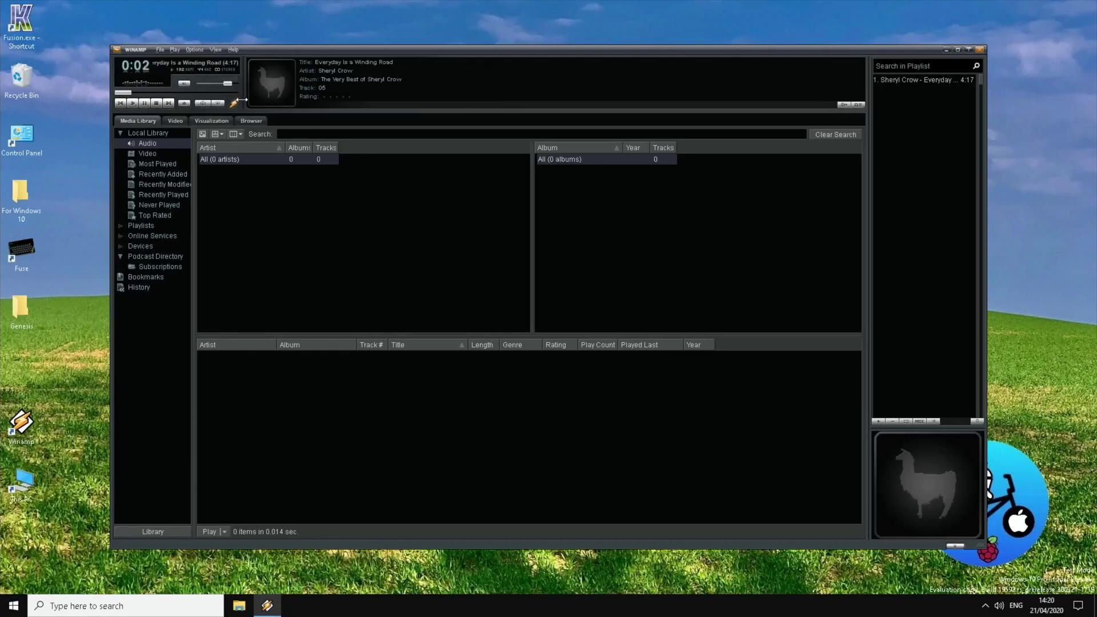
left_click(150, 93)
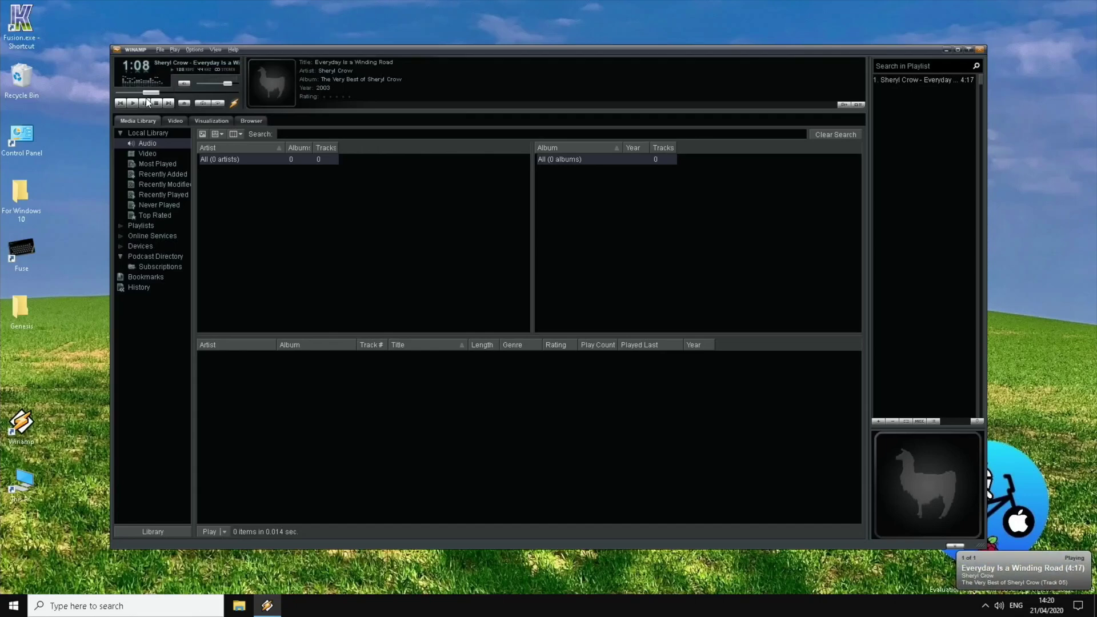
left_click(145, 104)
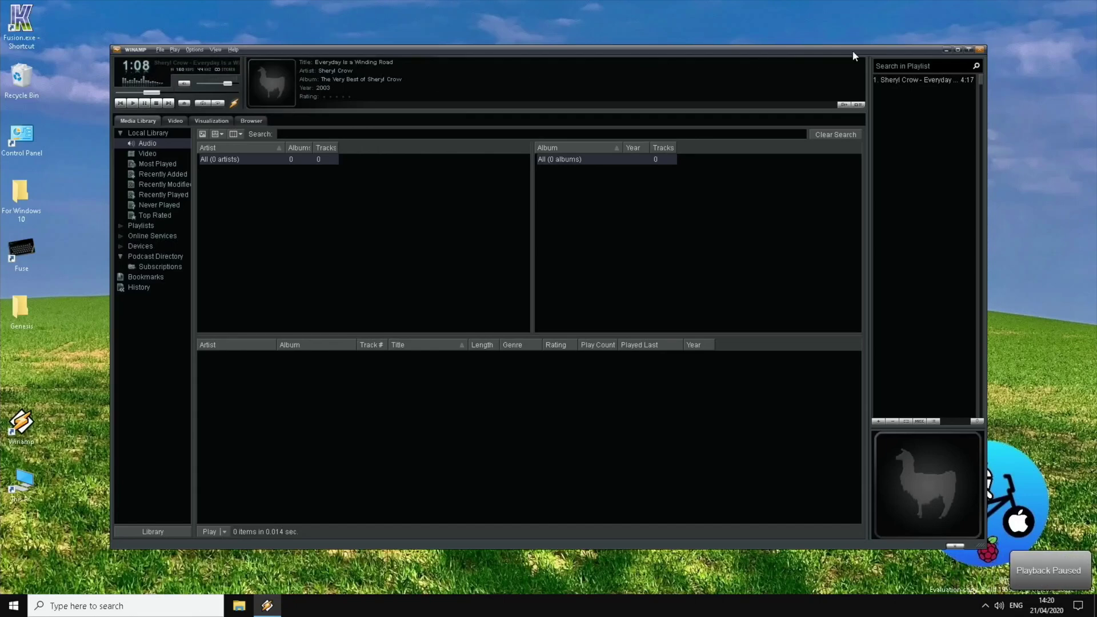
left_click(979, 52)
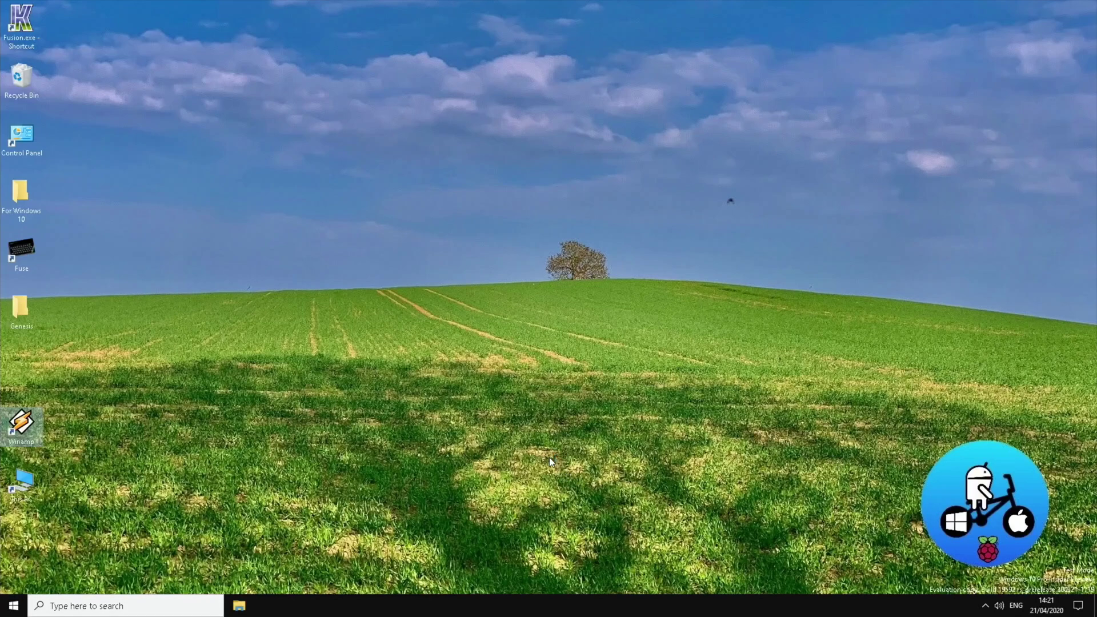
Open Task Manager via Ctrl+Alt+Delete, show its Performance graphs and move it right
key("ctrl+alt+Delete")
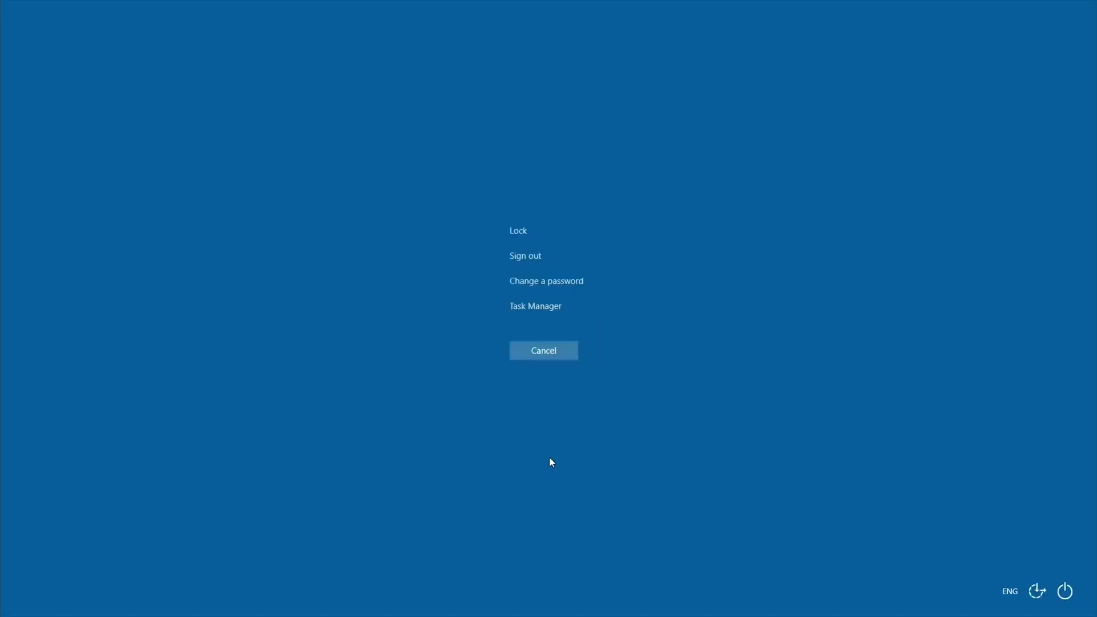
left_click(526, 315)
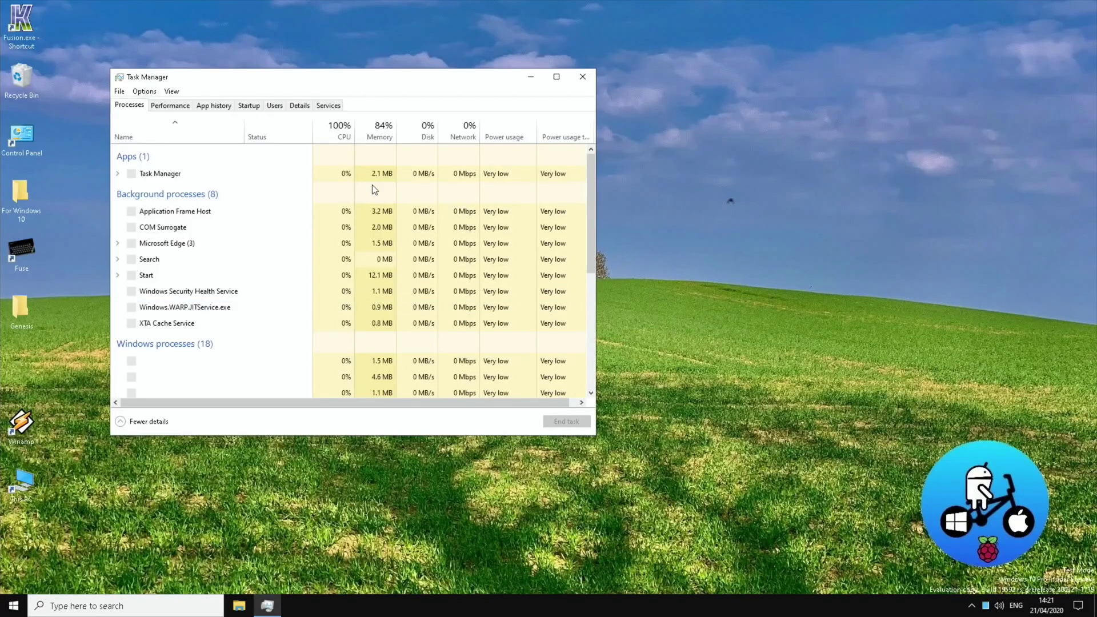
left_click_drag(343, 80, 490, 103)
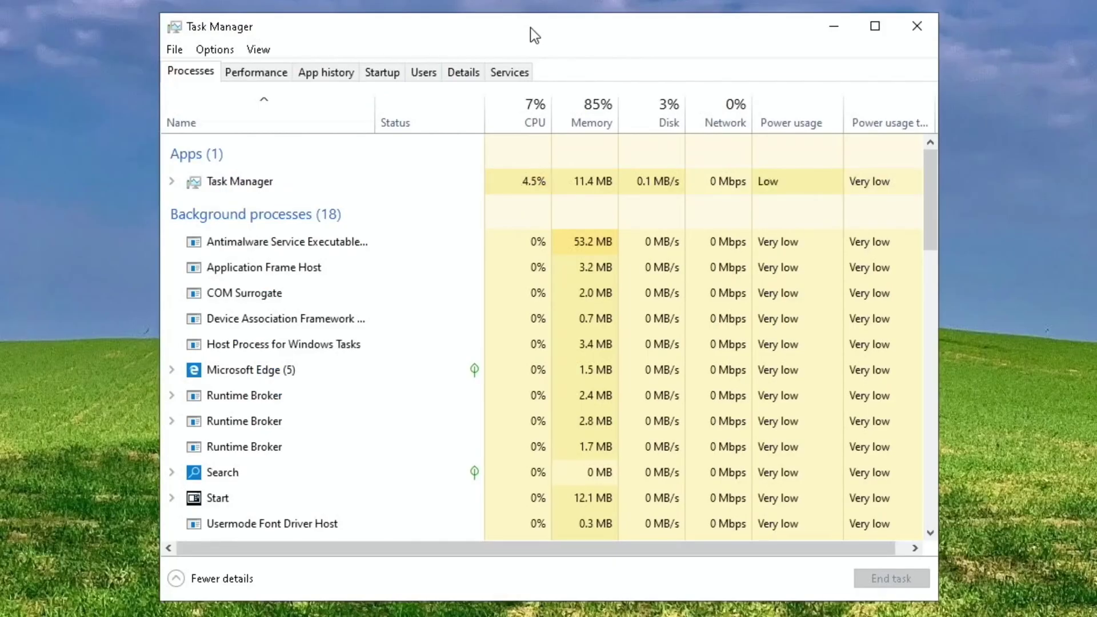
left_click(272, 73)
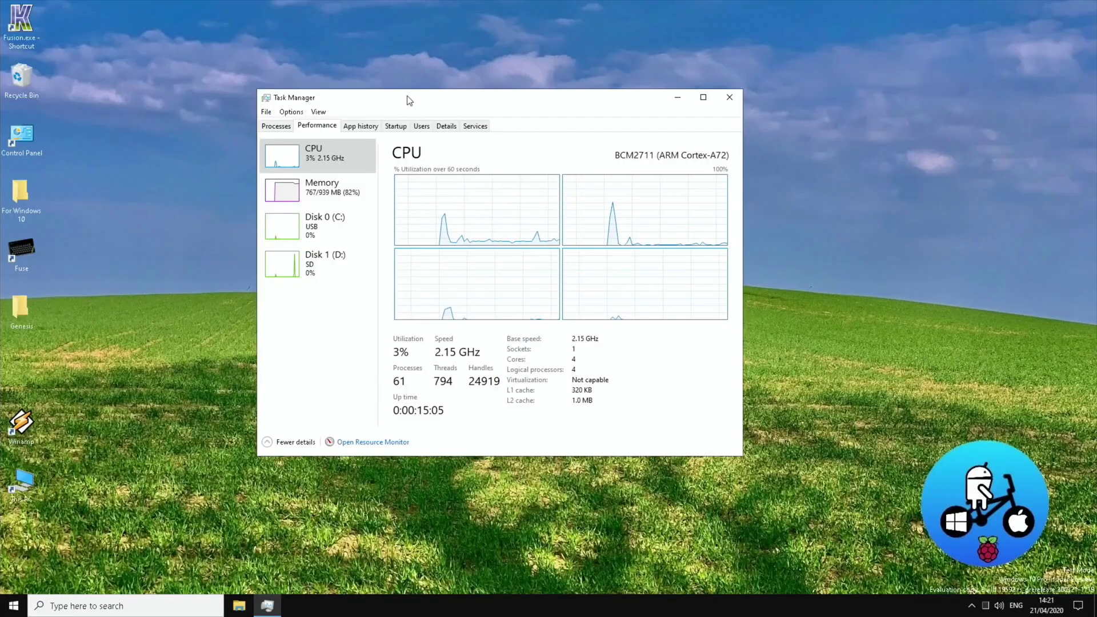
left_click_drag(409, 100, 756, 86)
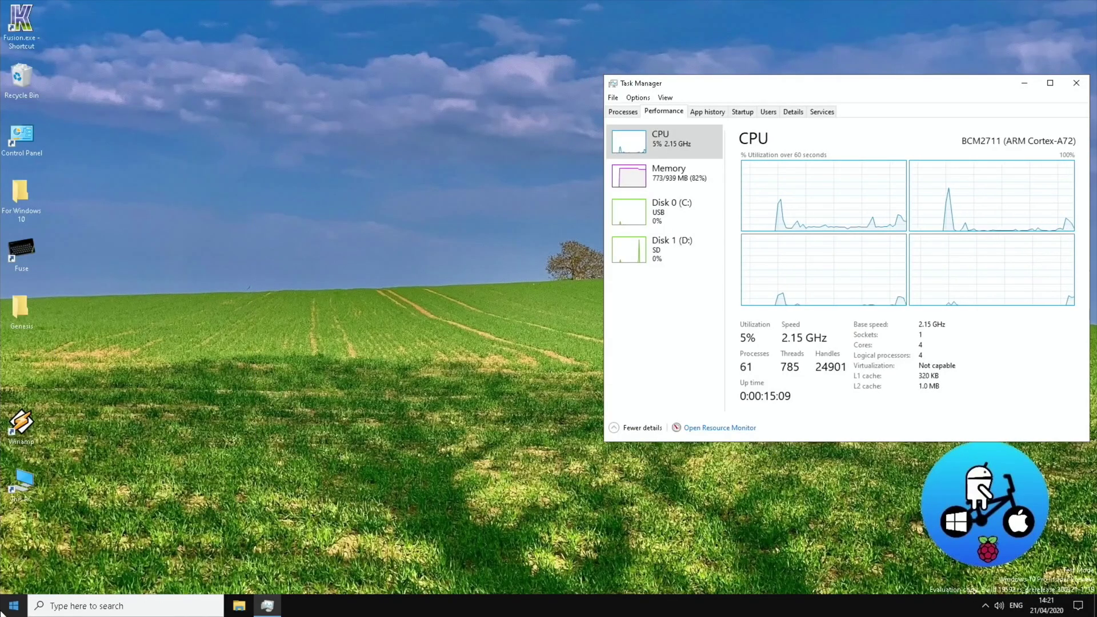
left_click(13, 604)
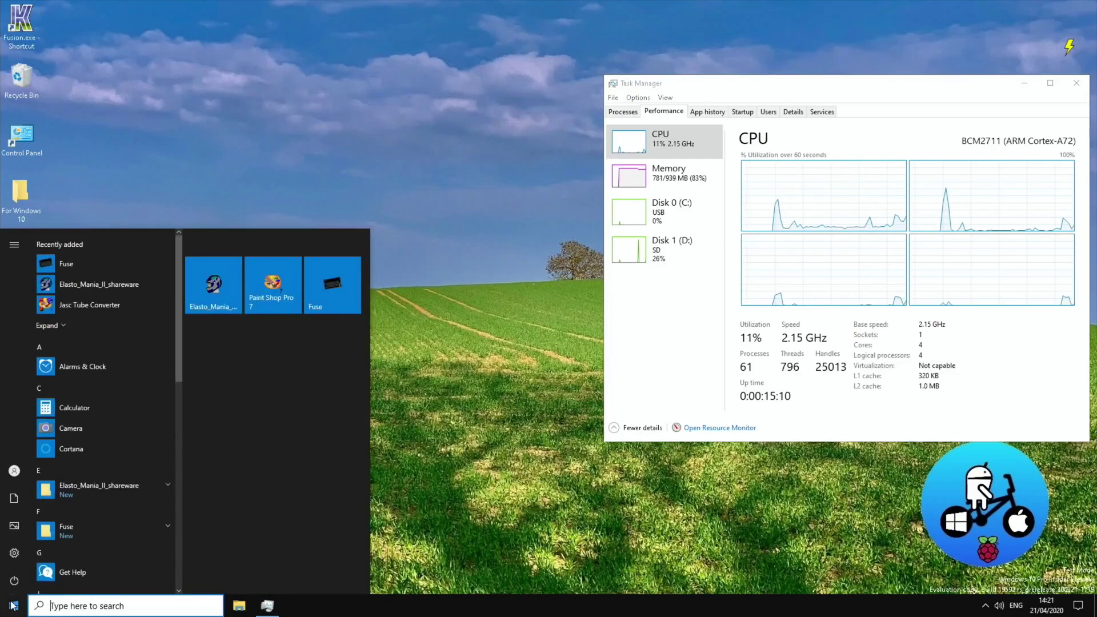
Launch Settings, restore and snap it left, then pair Task Manager on the right half
scroll(91, 437, "down", 10)
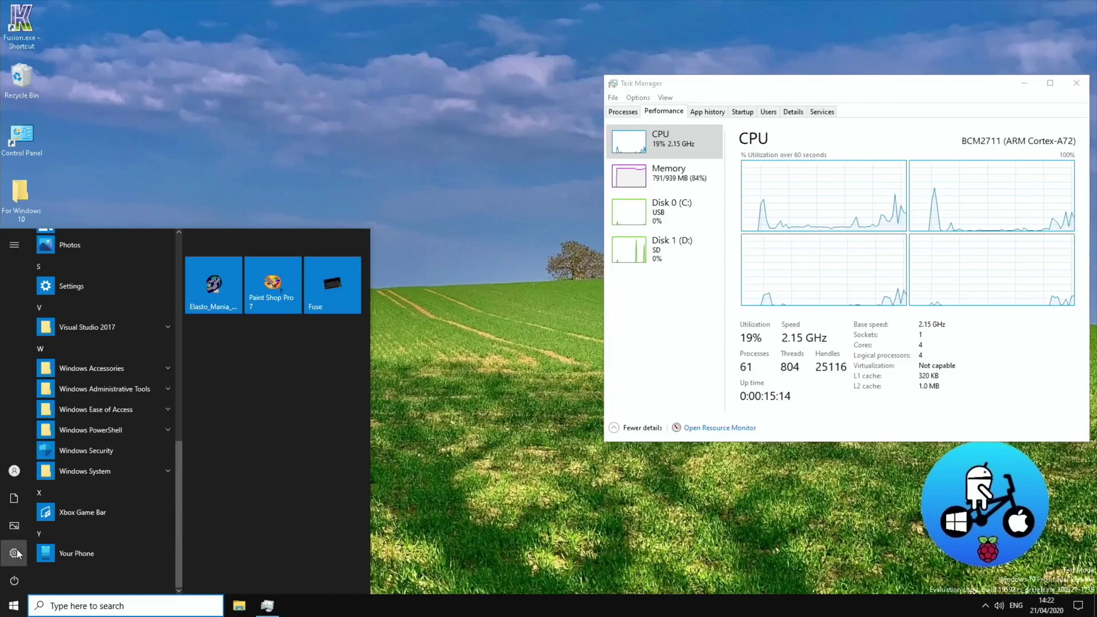
left_click(19, 553)
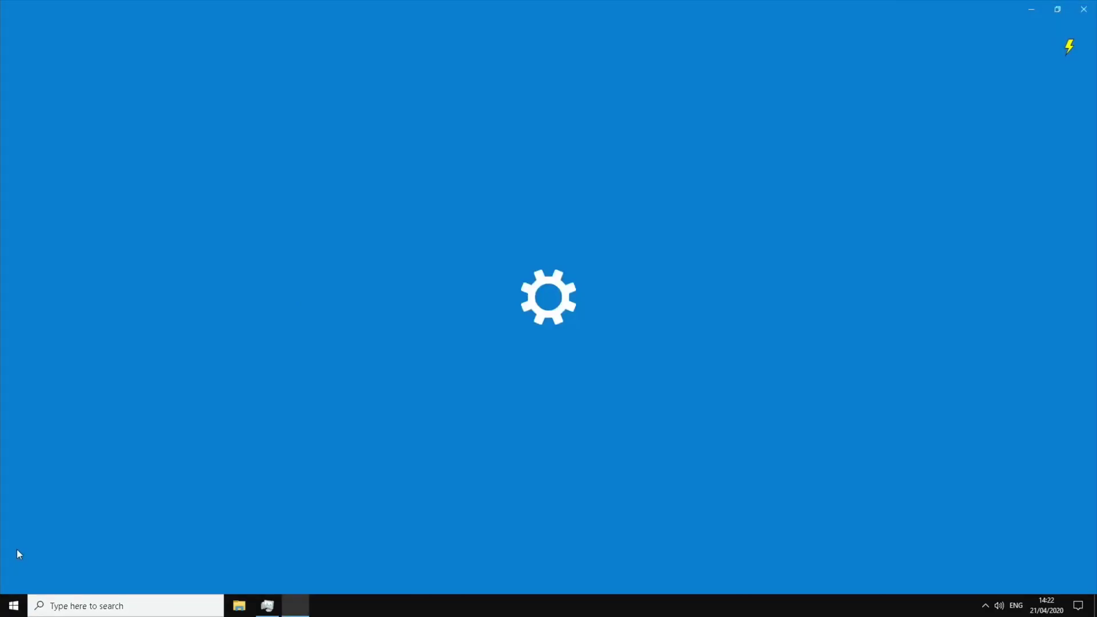
left_click(1056, 8)
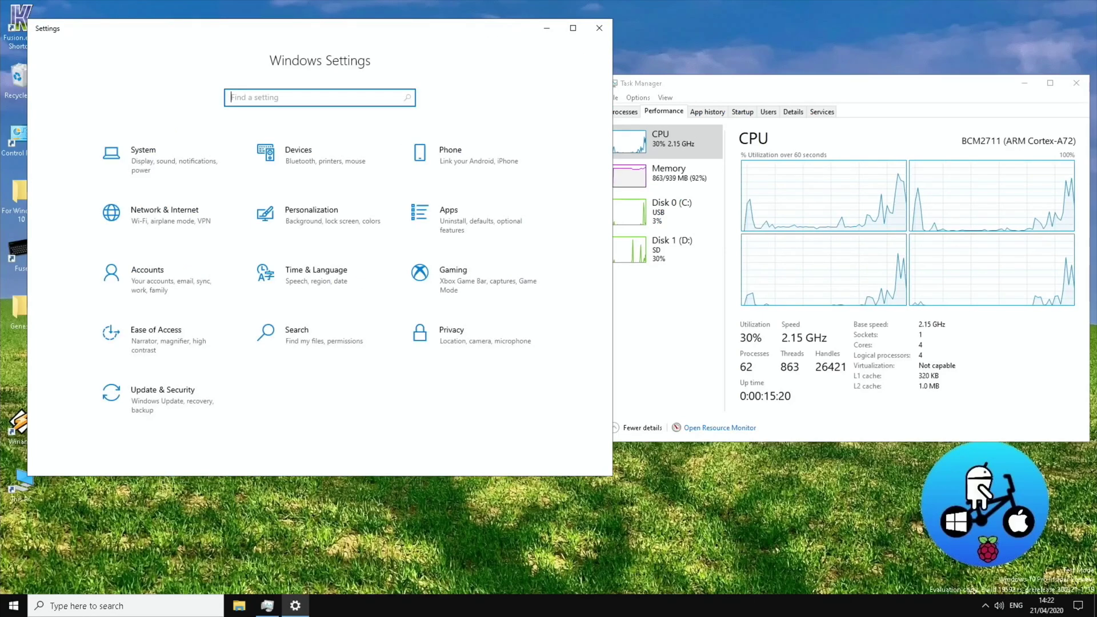
left_click_drag(486, 30, 2, 91)
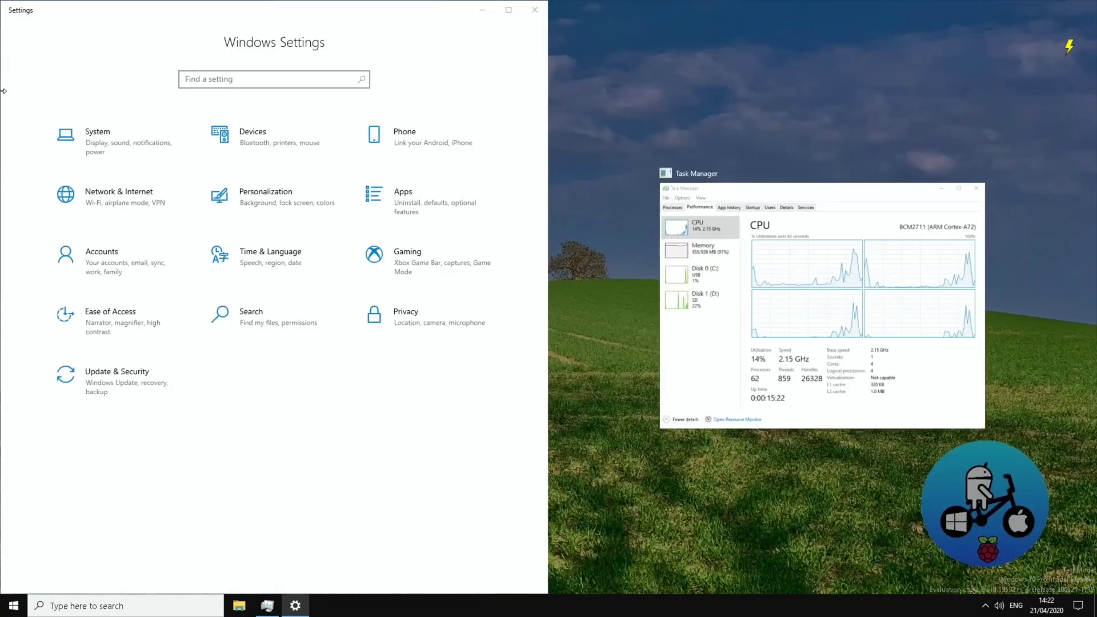
left_click(802, 190)
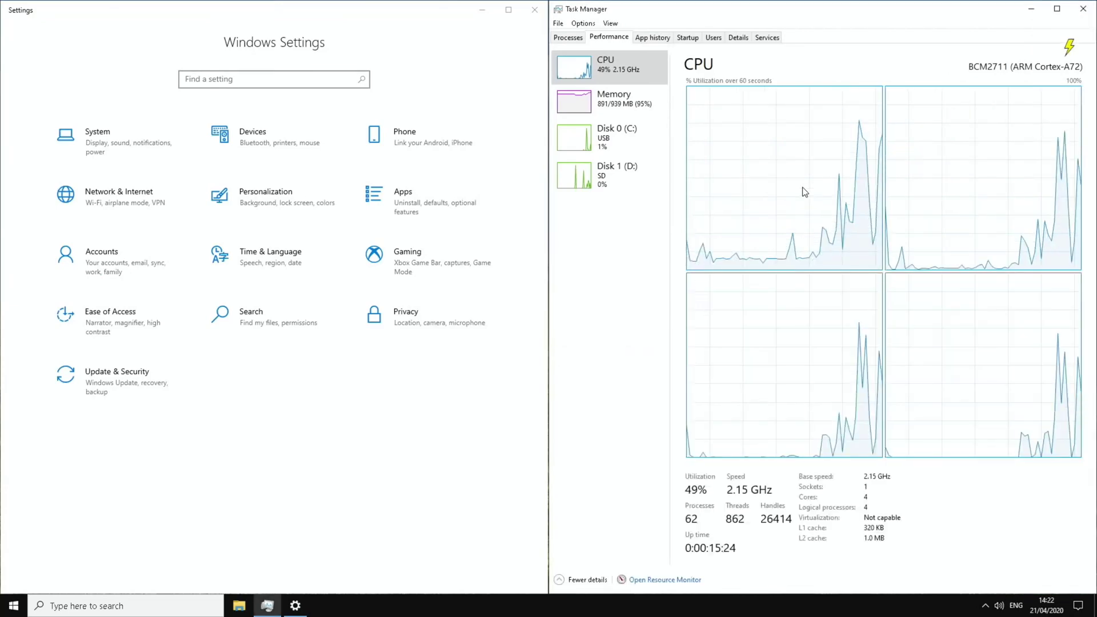
Open System > About and scroll through the processor, RAM and Windows edition specs
left_click(84, 140)
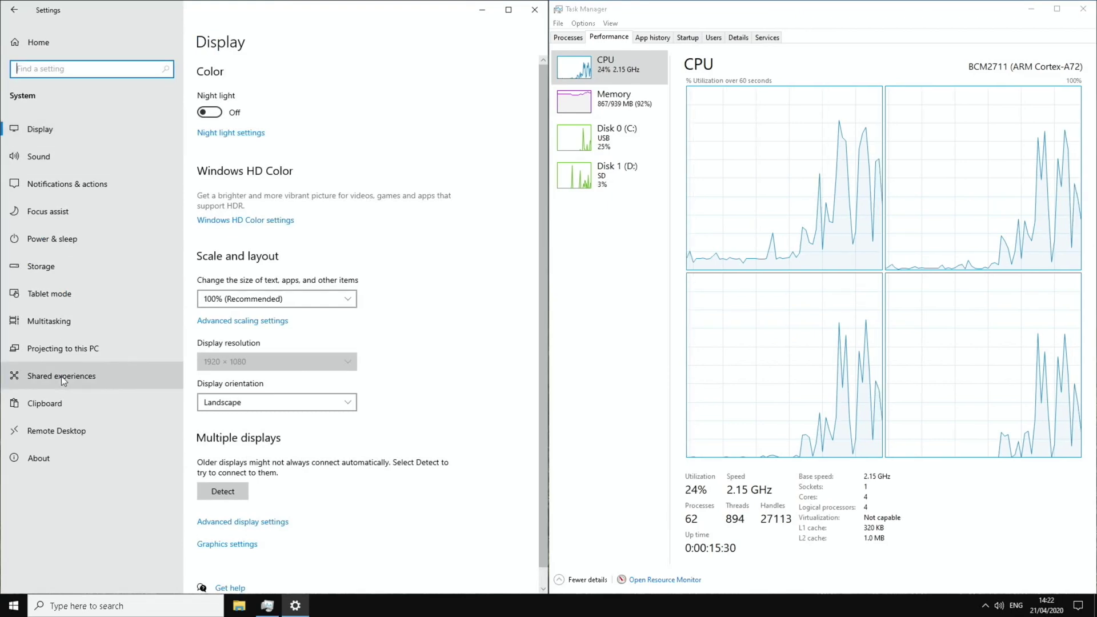
left_click(47, 452)
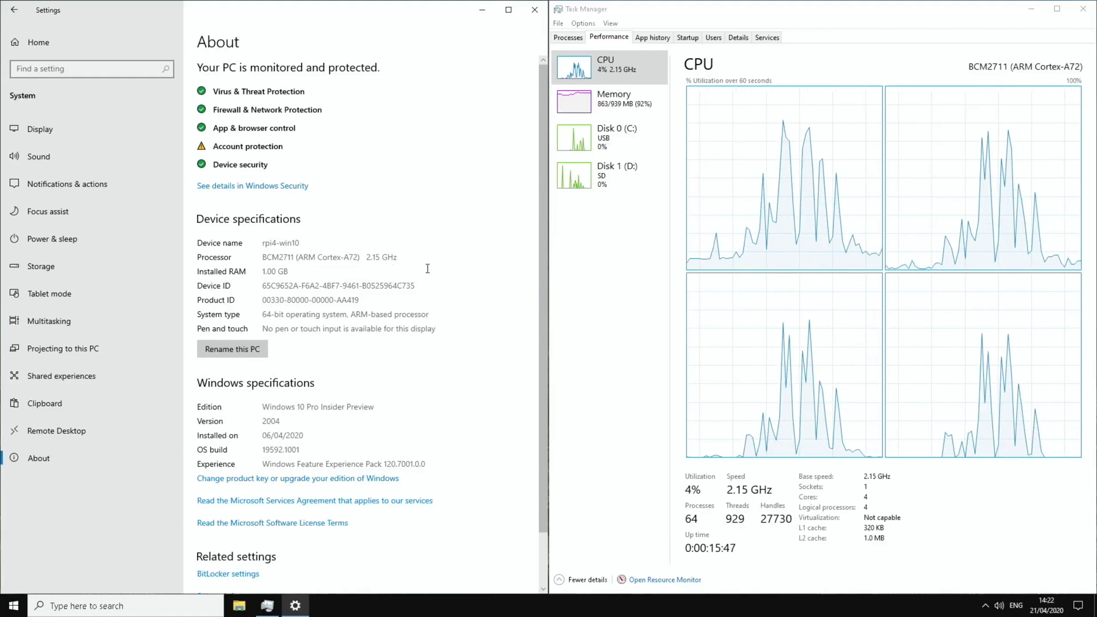
scroll(428, 268, "down", 2)
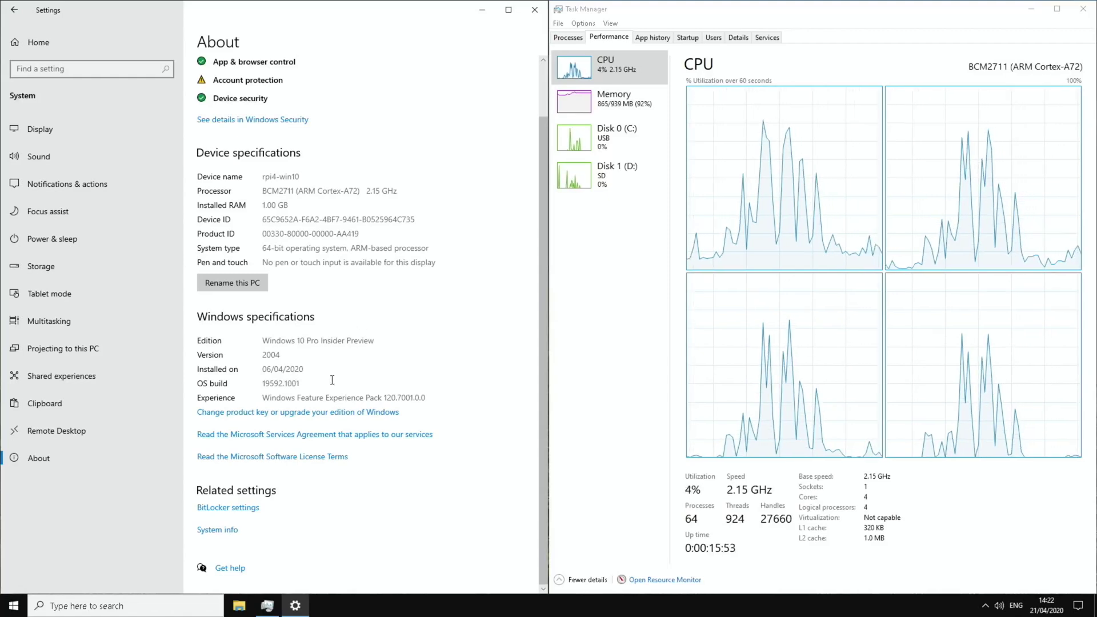
scroll(345, 394, "up", 2)
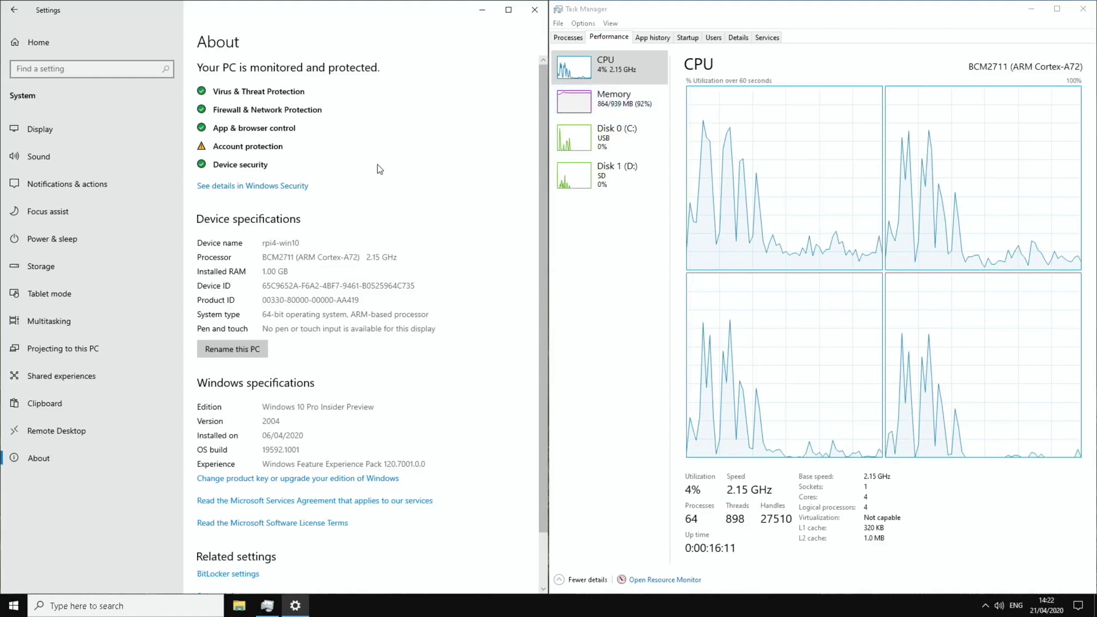
Step through the Display, Sound, Notifications & actions, Focus assist, Power & sleep and Storage pages
left_click(44, 132)
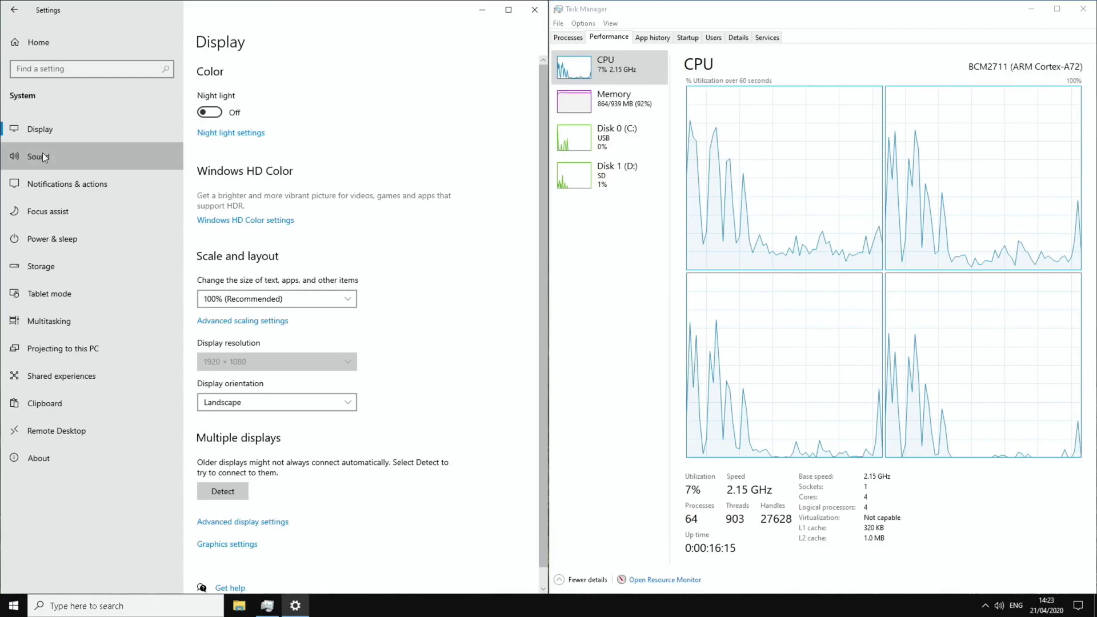
left_click(43, 157)
left_click(50, 181)
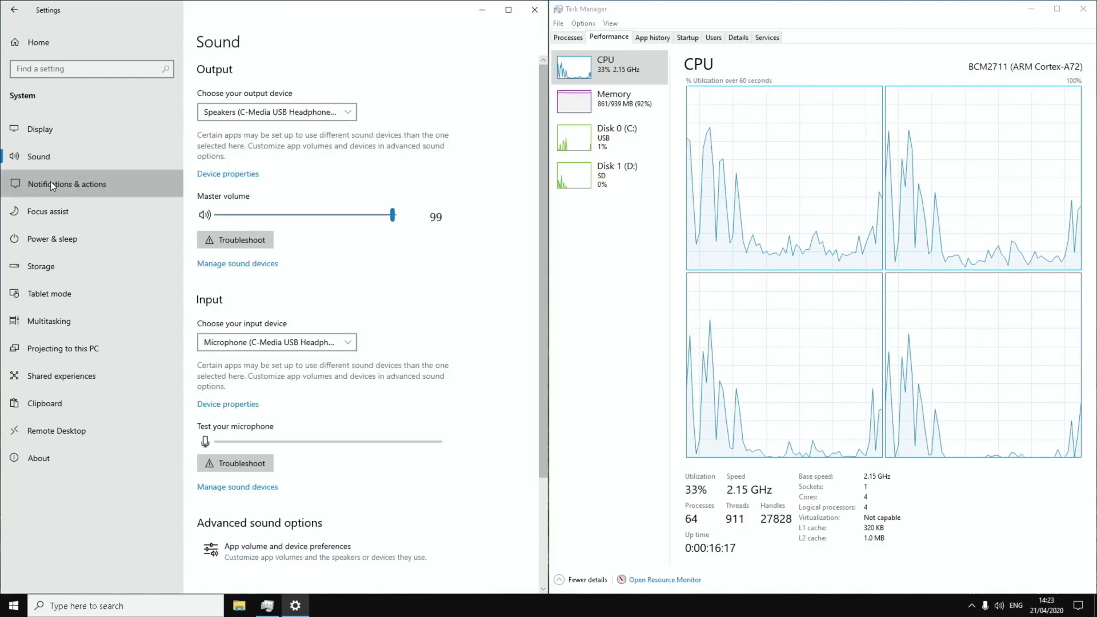
left_click(53, 215)
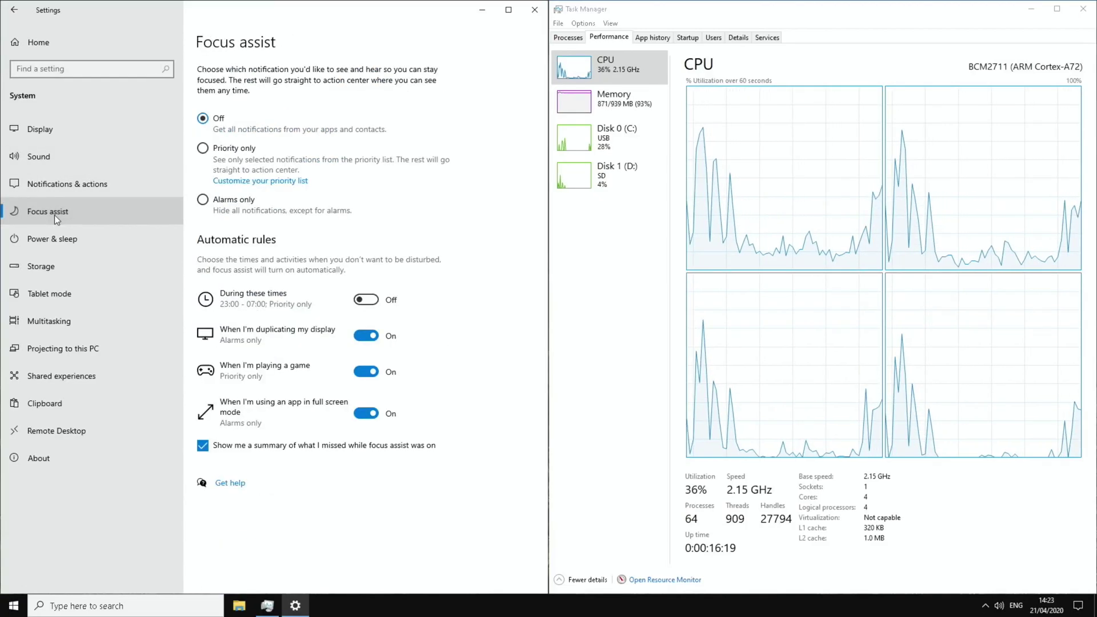
left_click(53, 238)
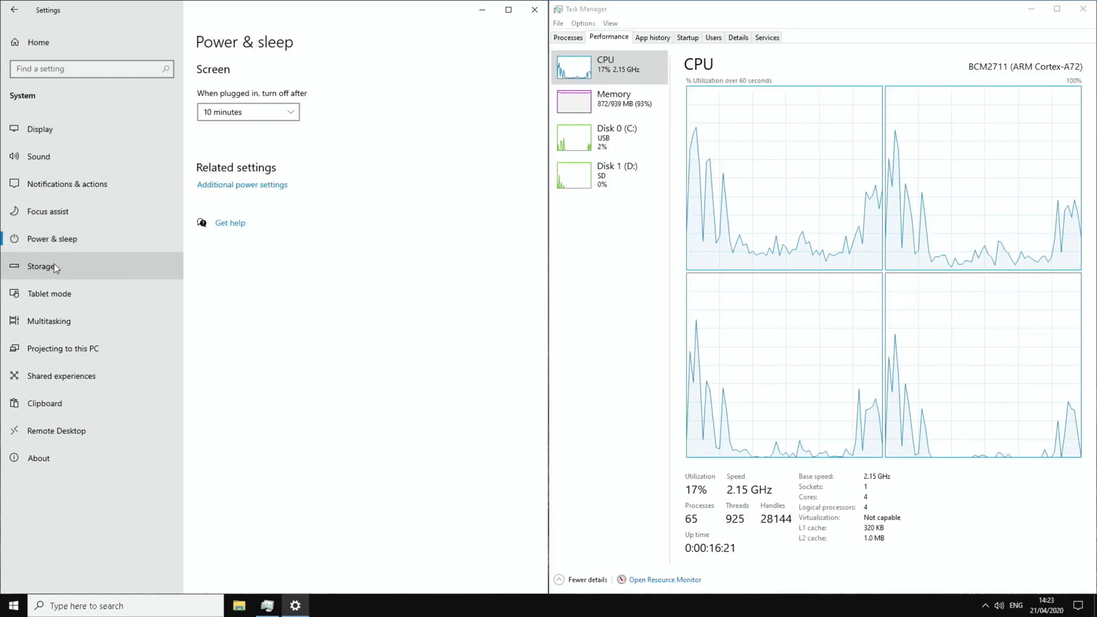
left_click(53, 264)
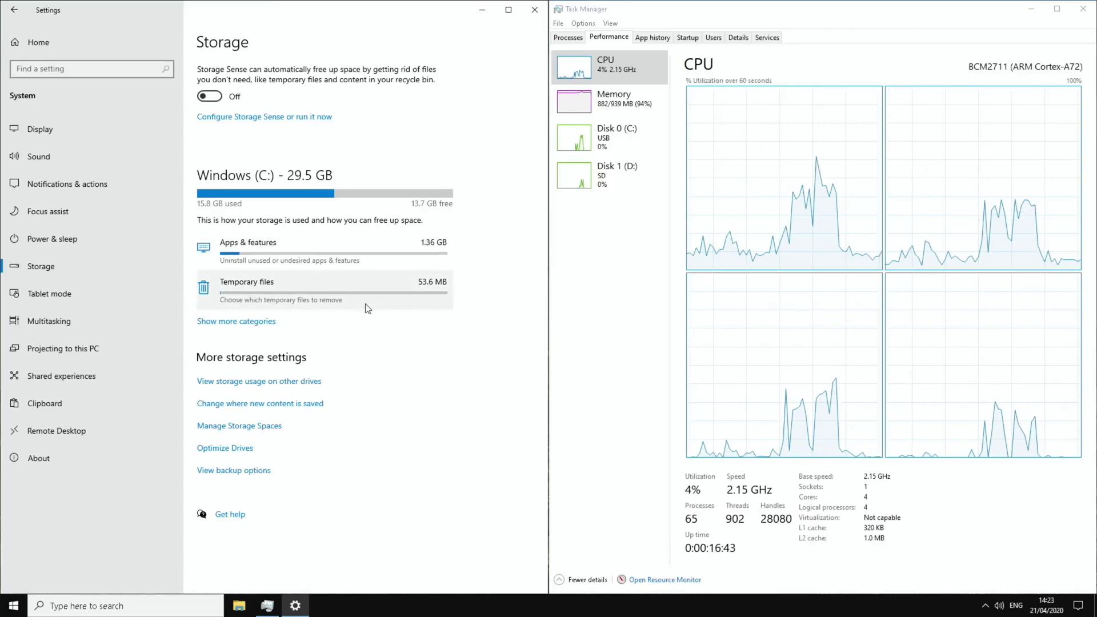
Continue through Tablet mode, Multitasking, Projecting, Shared experiences and Clipboard, then close Settings
left_click(56, 237)
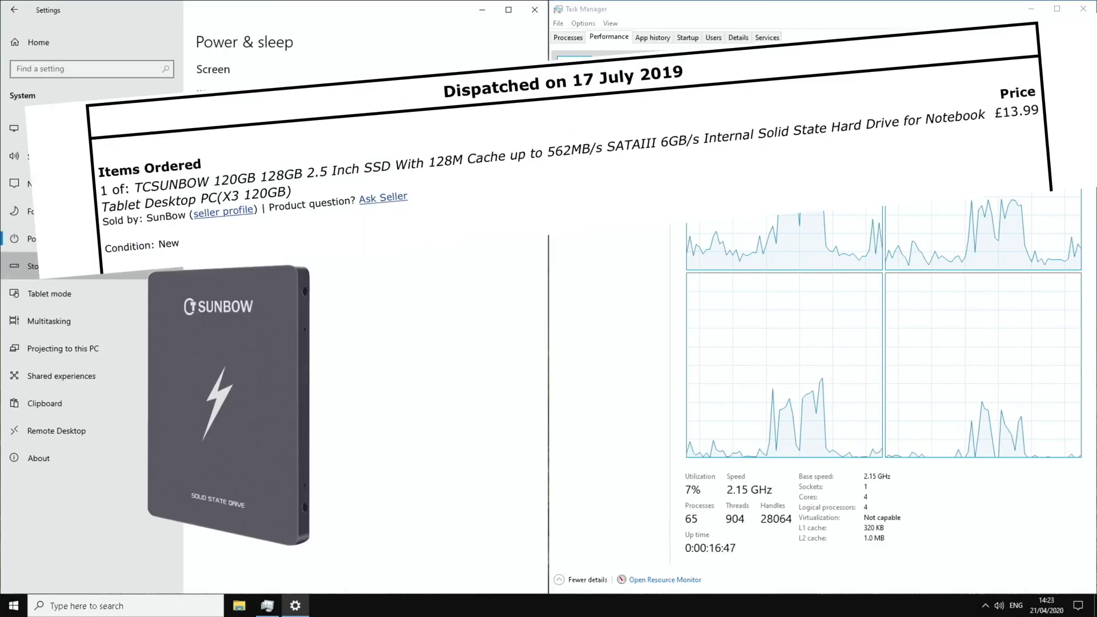
left_click(43, 266)
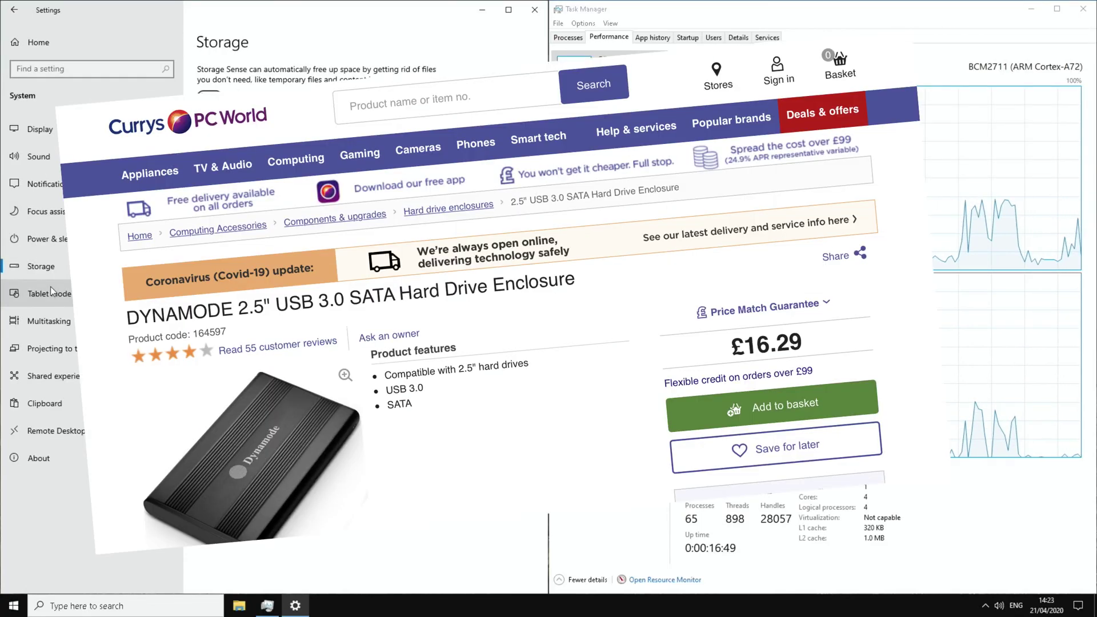
left_click(50, 287)
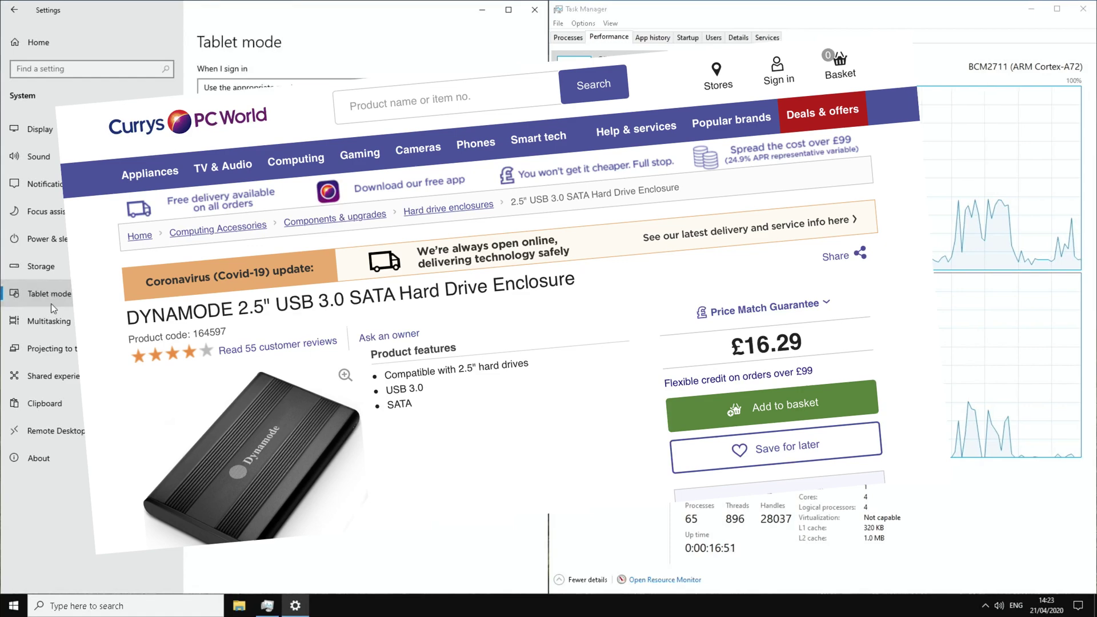
left_click(53, 314)
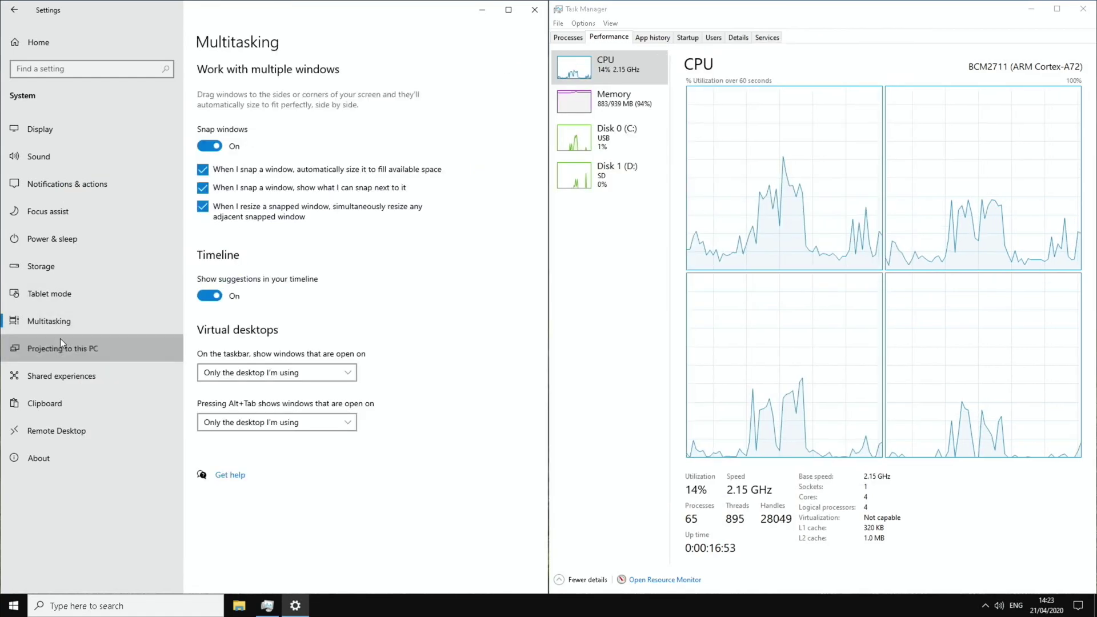
left_click(60, 339)
left_click(70, 372)
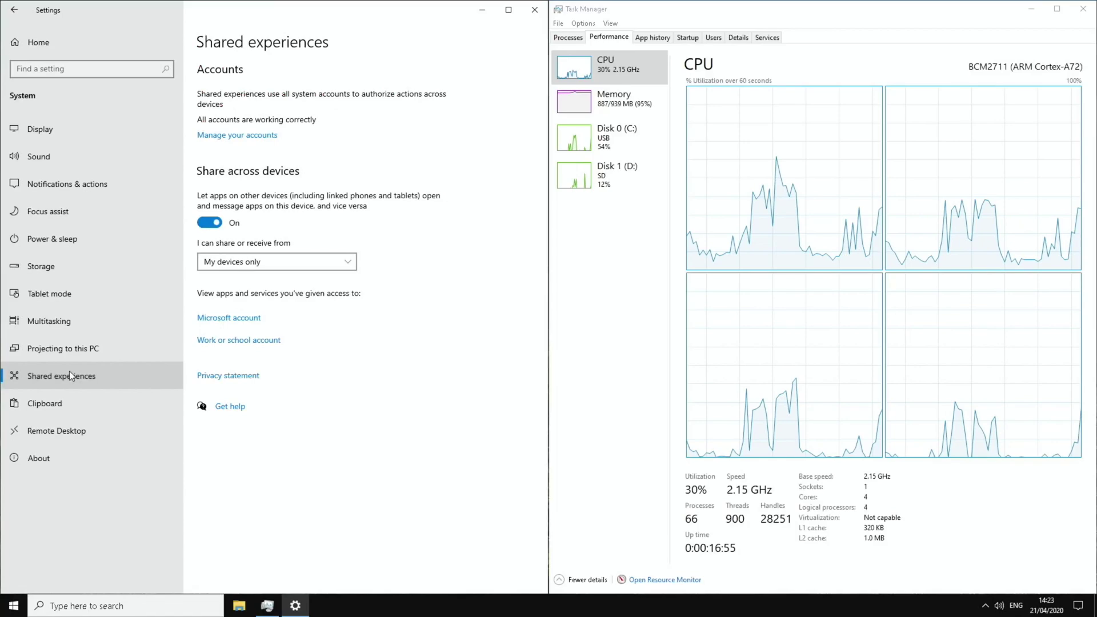
left_click(62, 404)
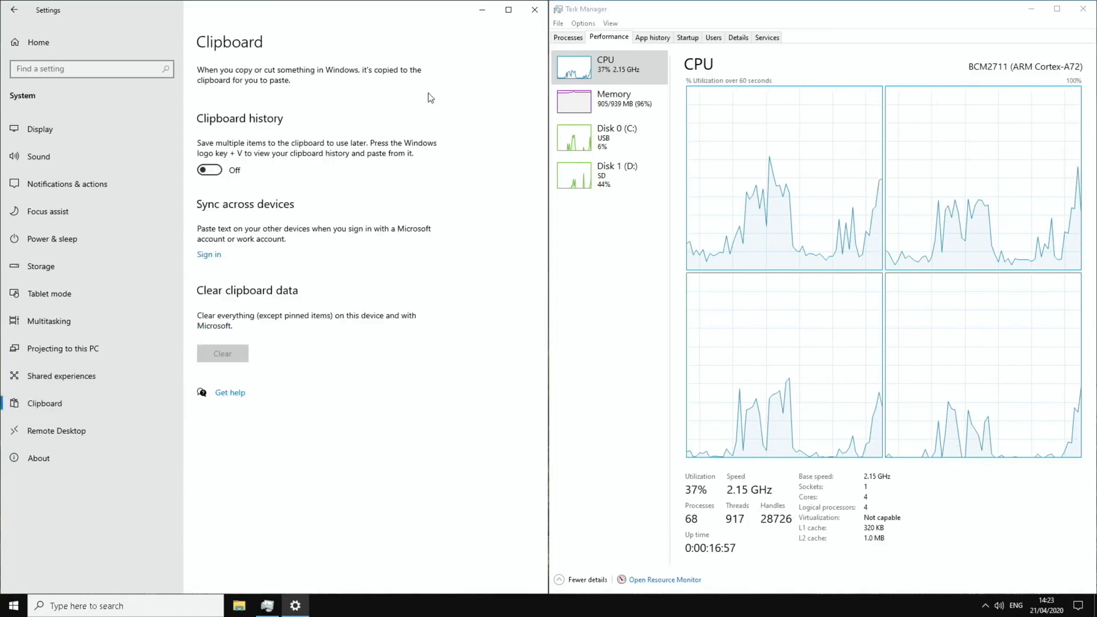
left_click(533, 10)
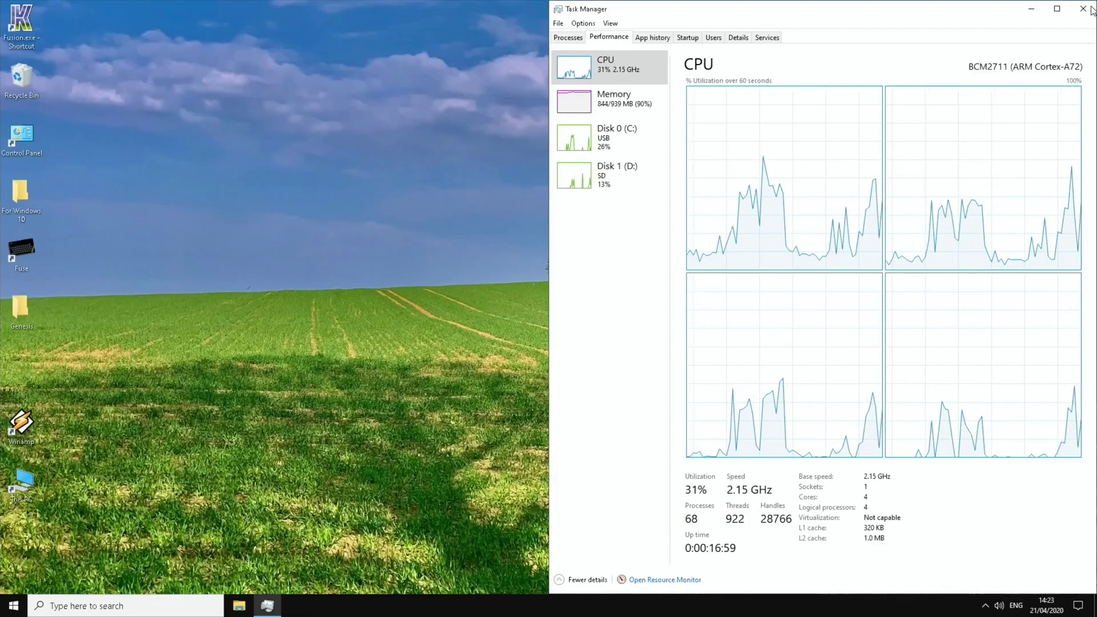
Open the Action Center and expand, collapse, then re-expand the quick-action tiles
left_click(1078, 606)
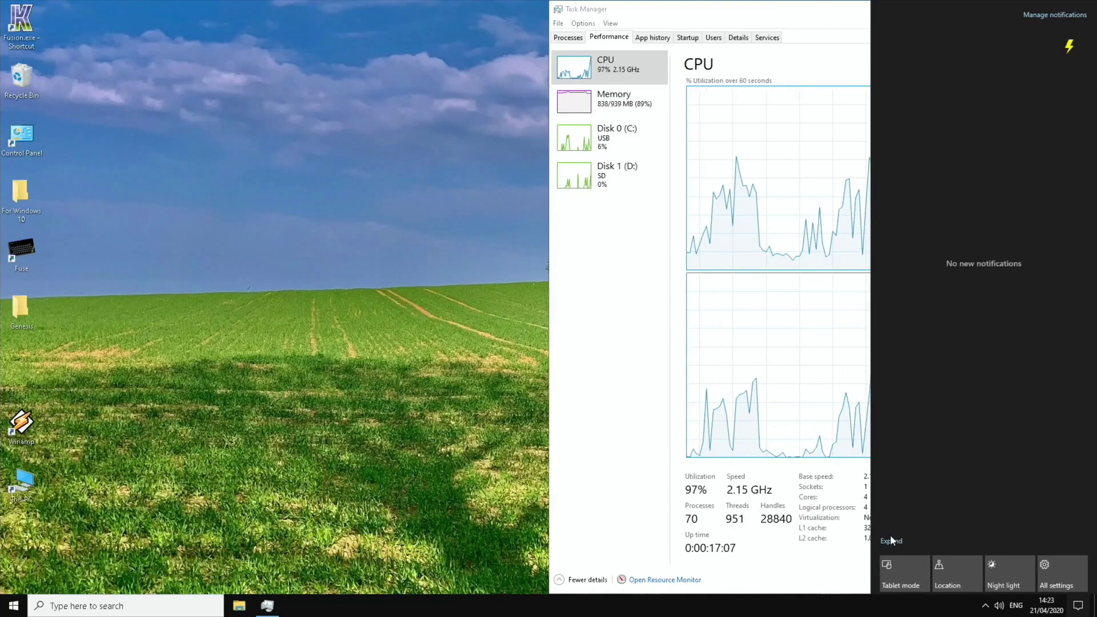
left_click(894, 541)
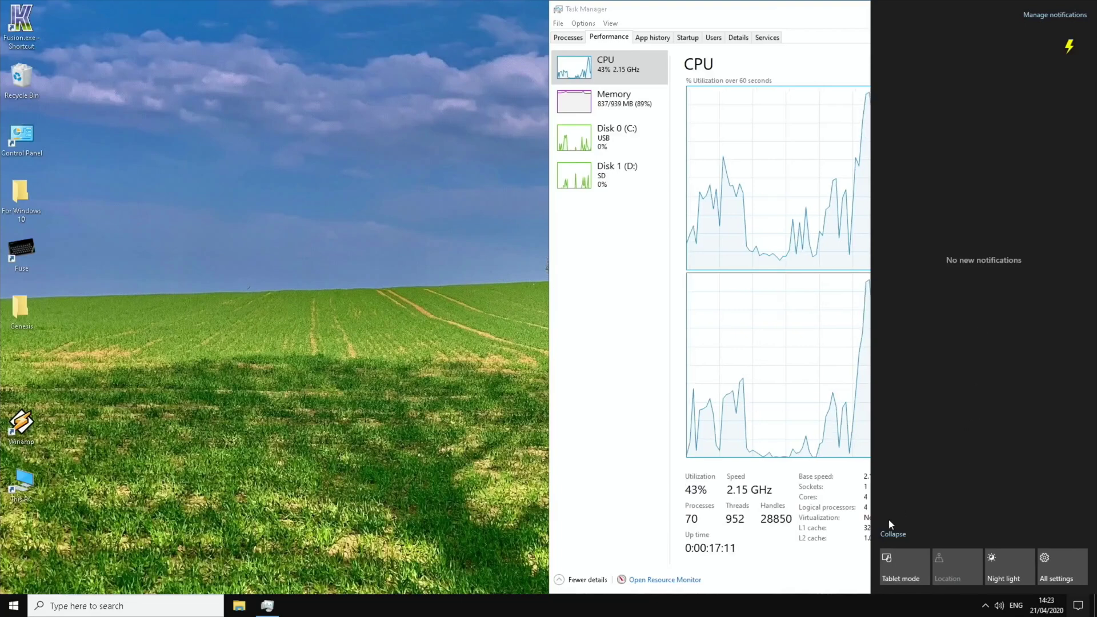
left_click(891, 534)
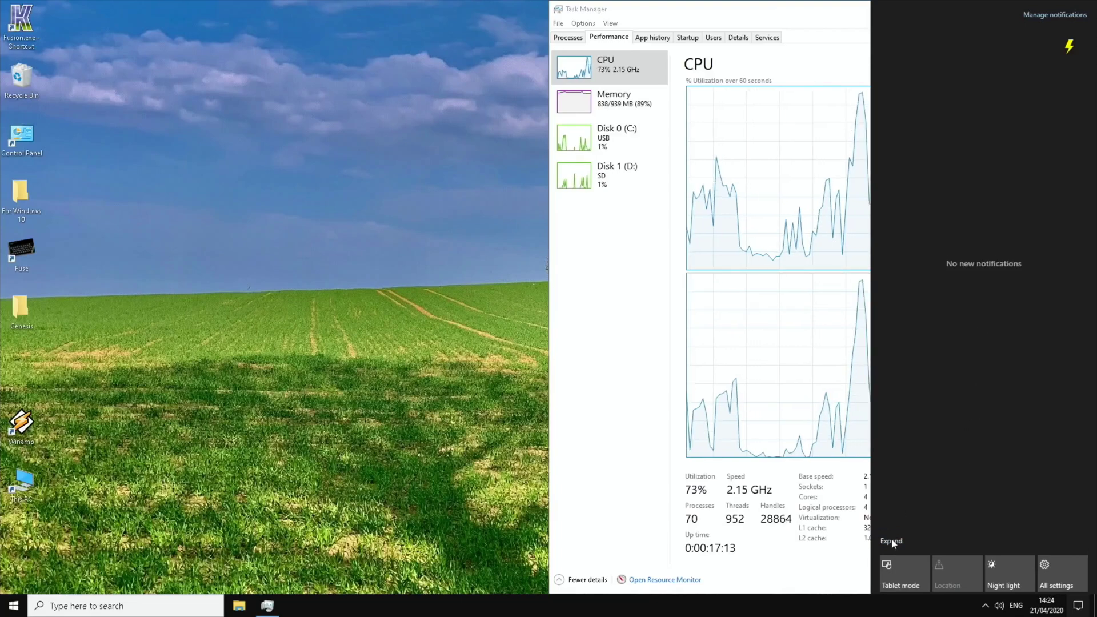
left_click(891, 540)
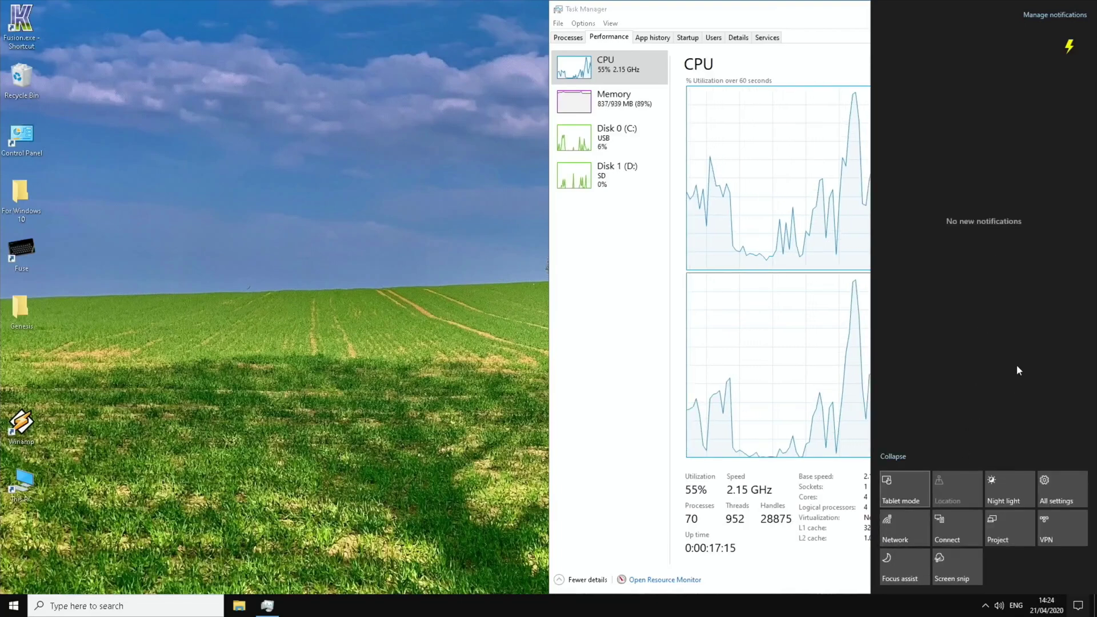
Try the Project tile, then bring up the volume controls and hidden notification icons
left_click(1010, 520)
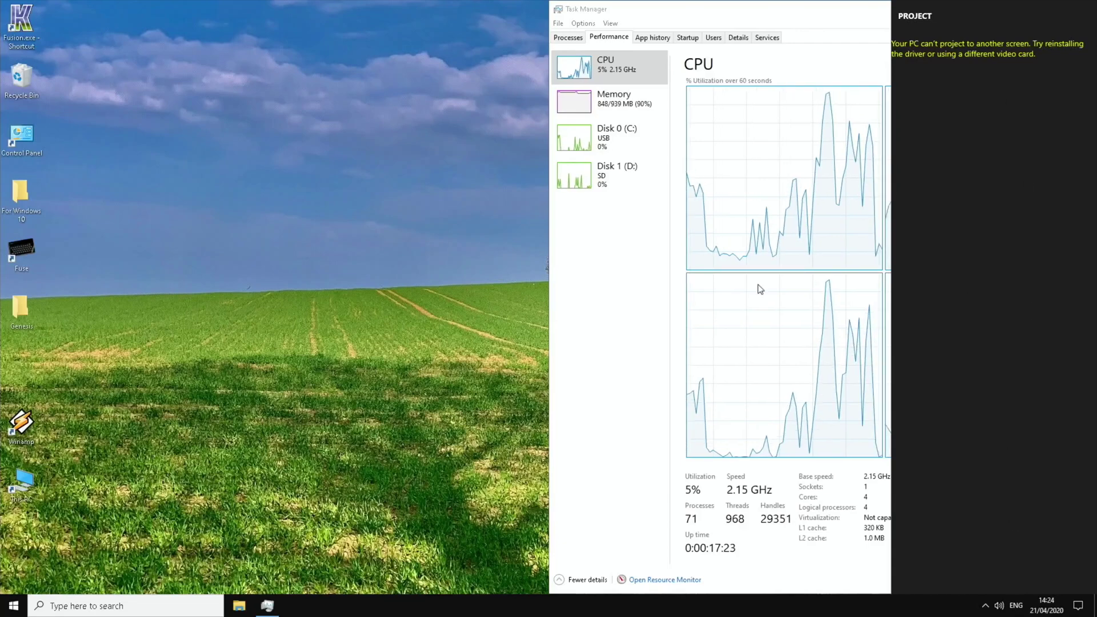
left_click(999, 606)
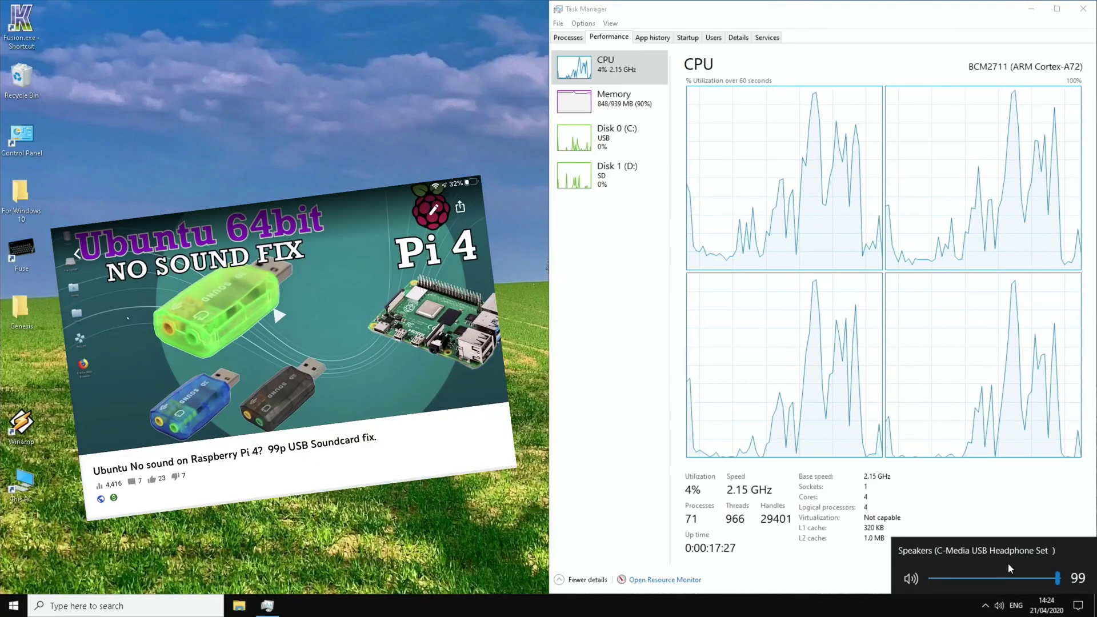
left_click(987, 607)
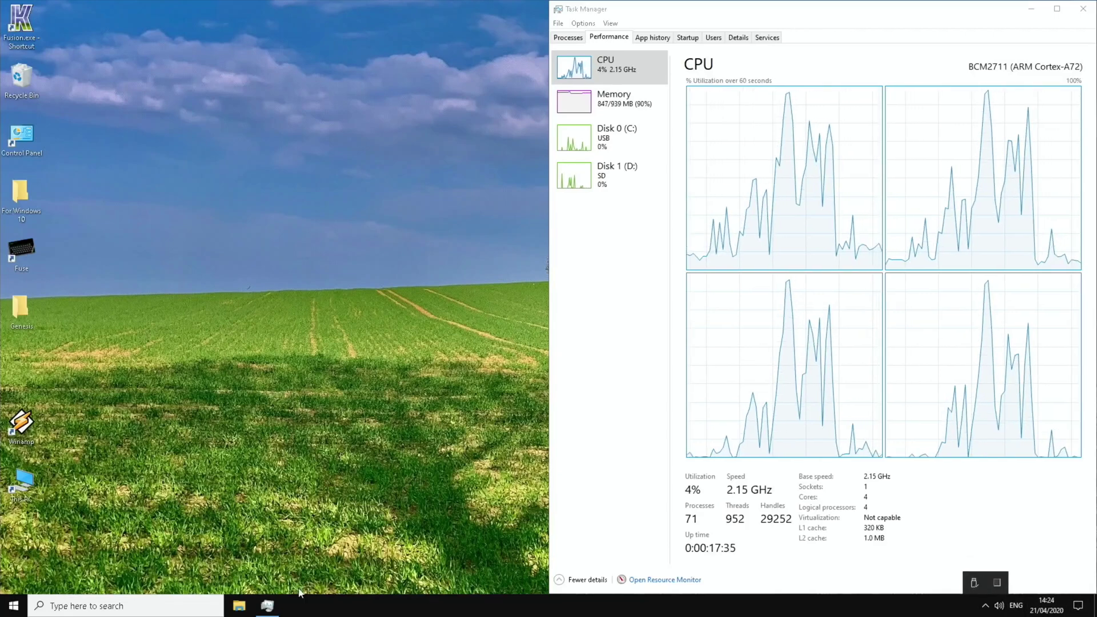
Open This PC and browse C:, Users, Public and the Public Downloads folder
left_click(239, 605)
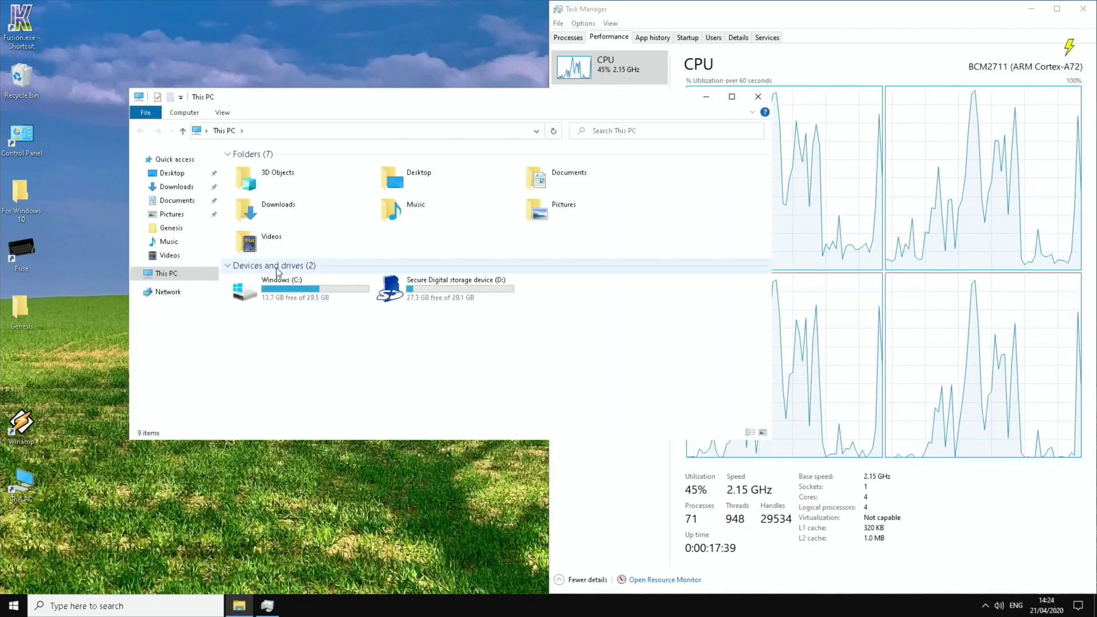
double_click(269, 292)
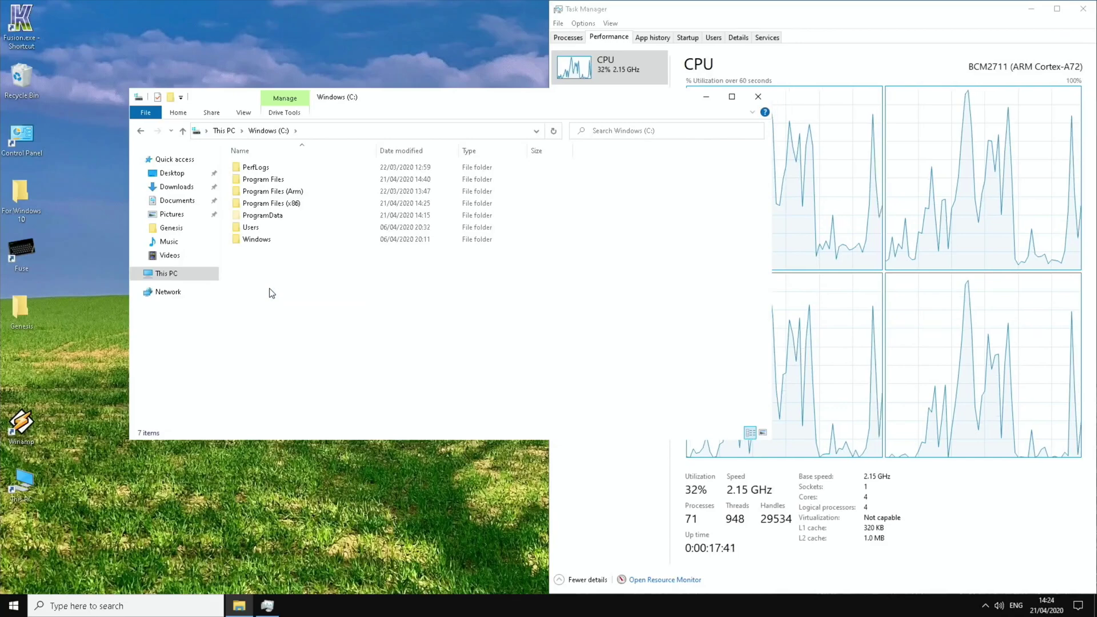
double_click(252, 227)
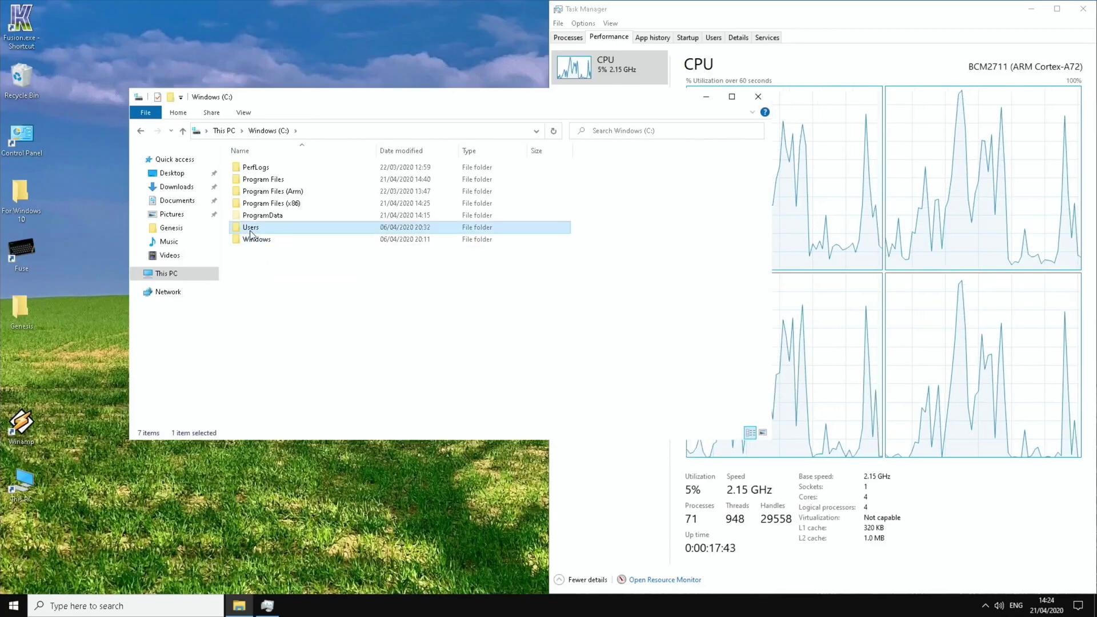
double_click(251, 179)
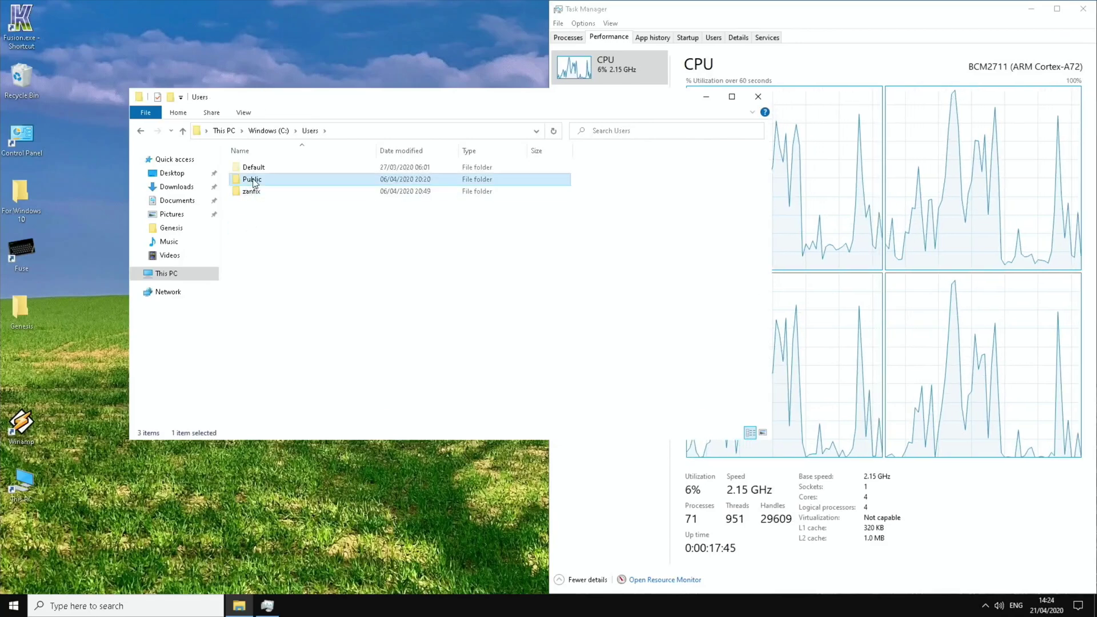
left_click(139, 131)
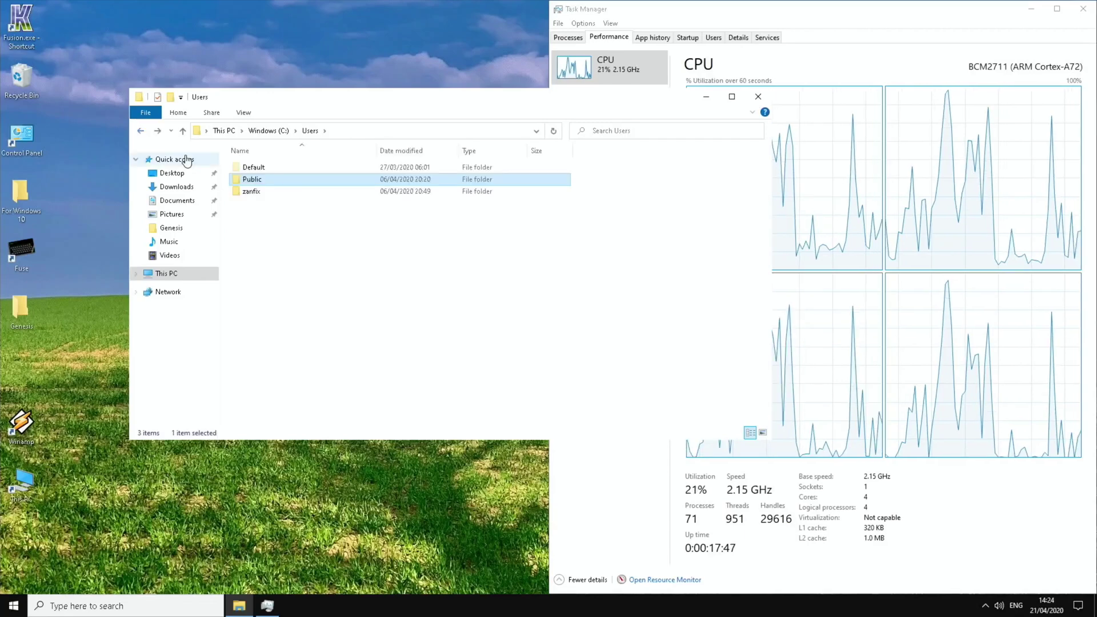
double_click(239, 179)
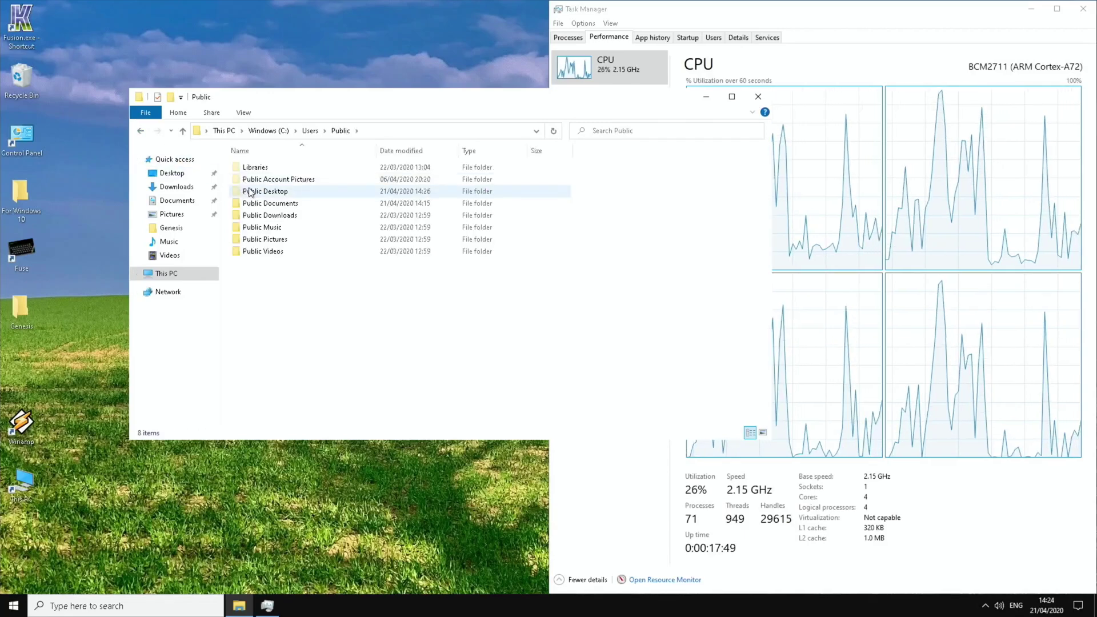
left_click(267, 217)
double_click(267, 218)
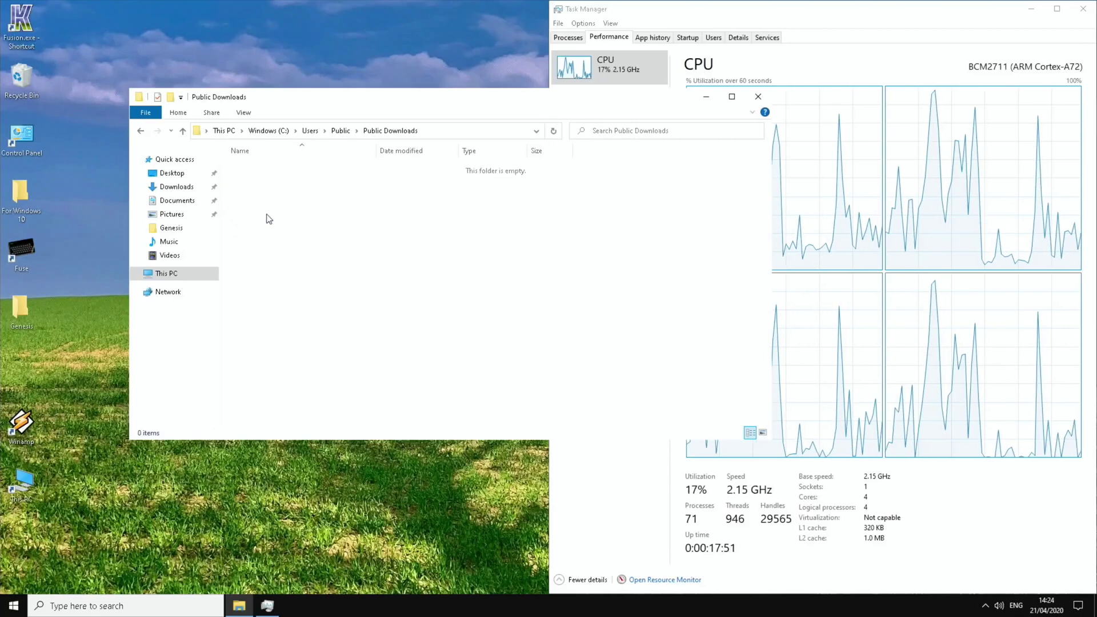
left_click(140, 131)
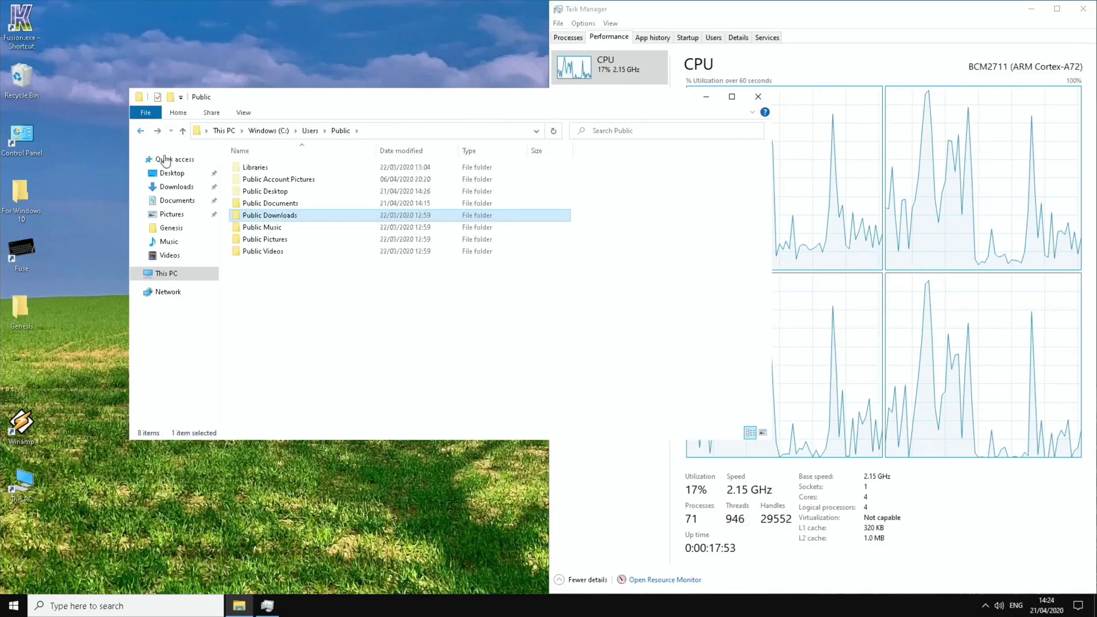
Browse Public Documents into ElastoMania and elma_ii_shareware_101, then go back to Users
double_click(236, 204)
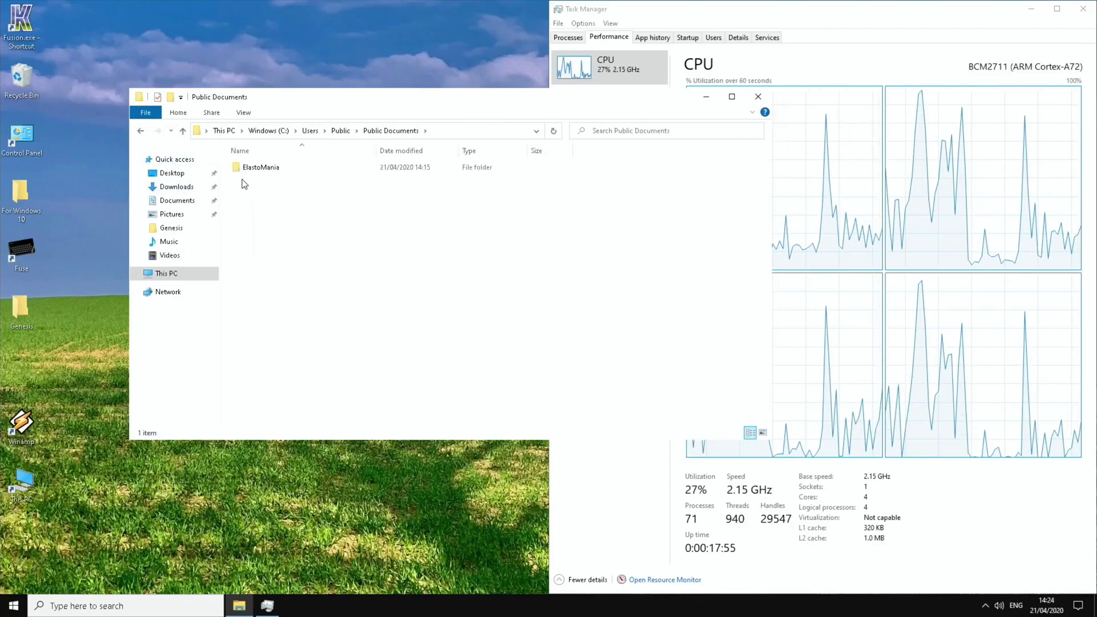
left_click(239, 170)
double_click(239, 172)
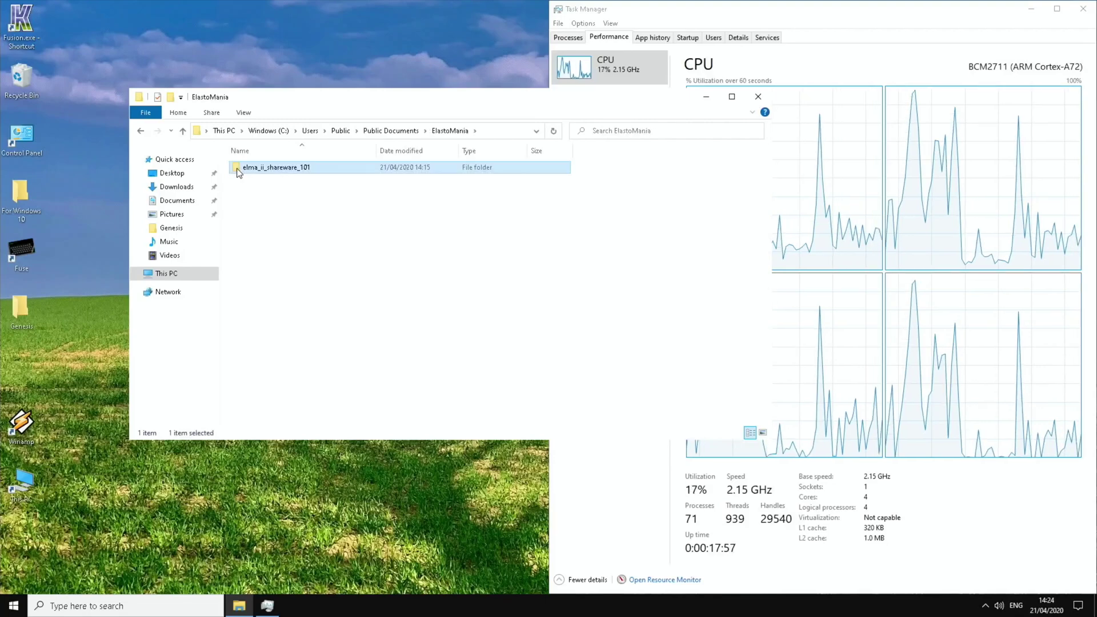
double_click(239, 170)
left_click(142, 132)
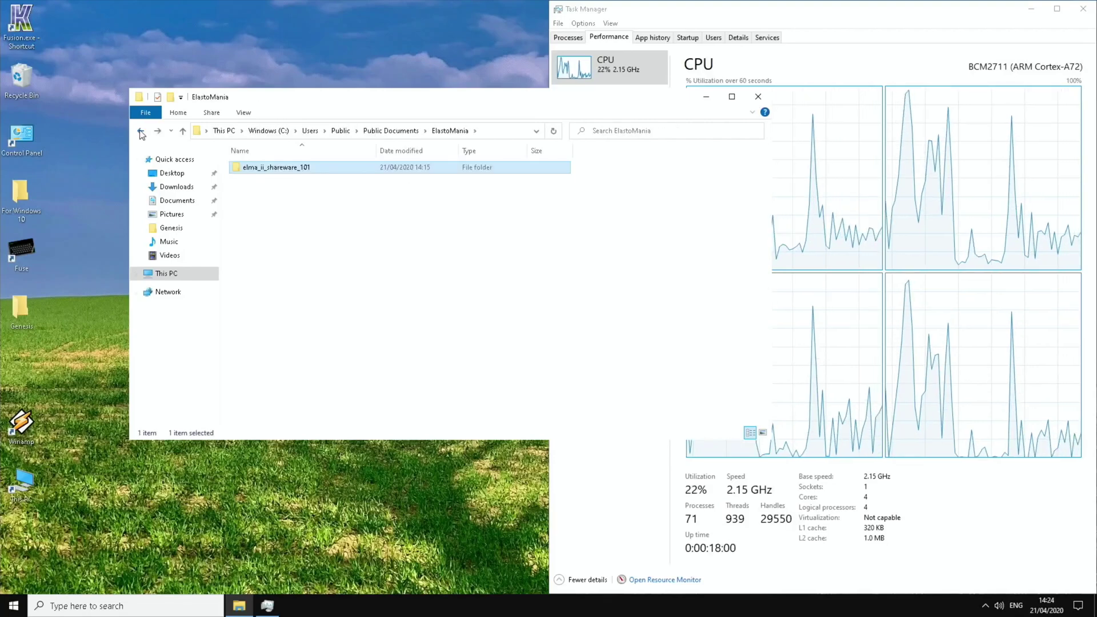
left_click(142, 133)
left_click(141, 132)
left_click(141, 132)
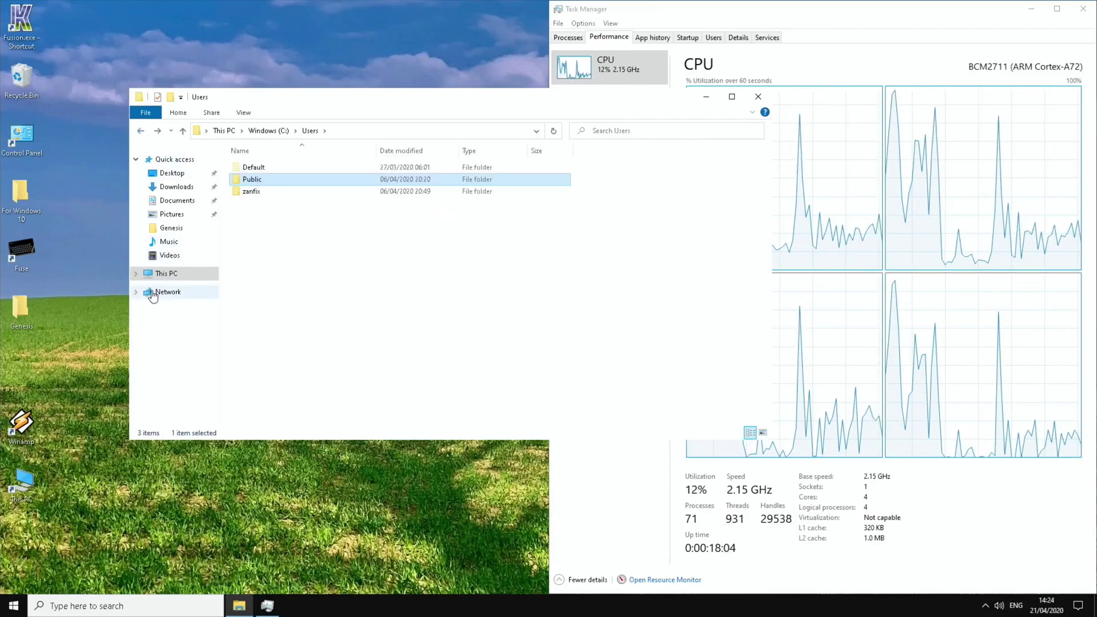
View Music and Pictures, select Image 48.JPG, toggle the View ribbon, and close Explorer
left_click(166, 242)
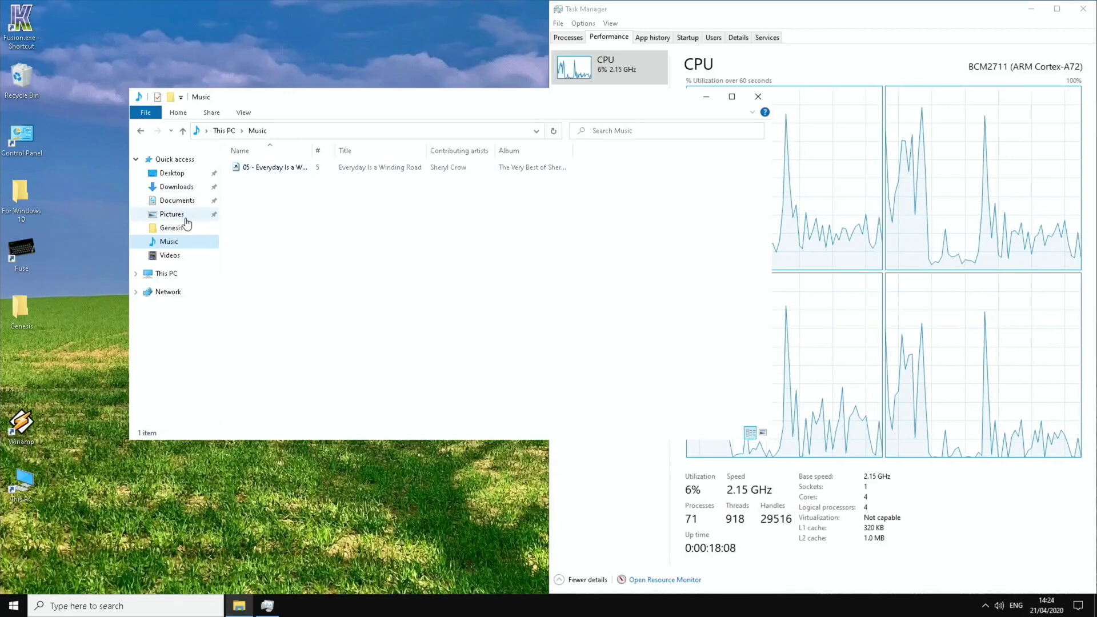
left_click(175, 214)
left_click(400, 192)
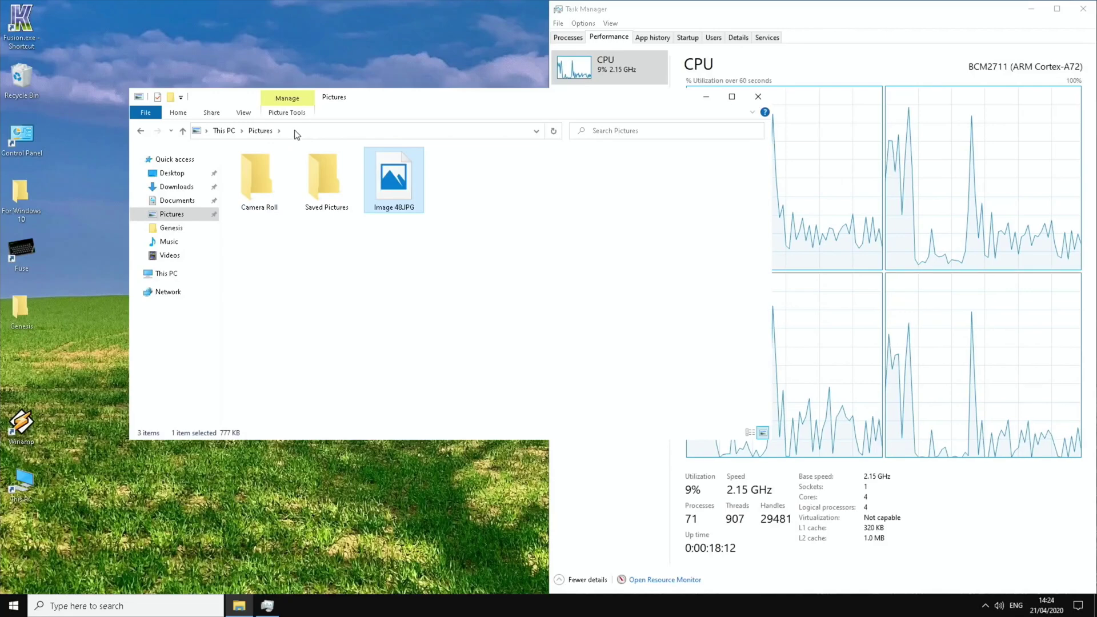
left_click(242, 112)
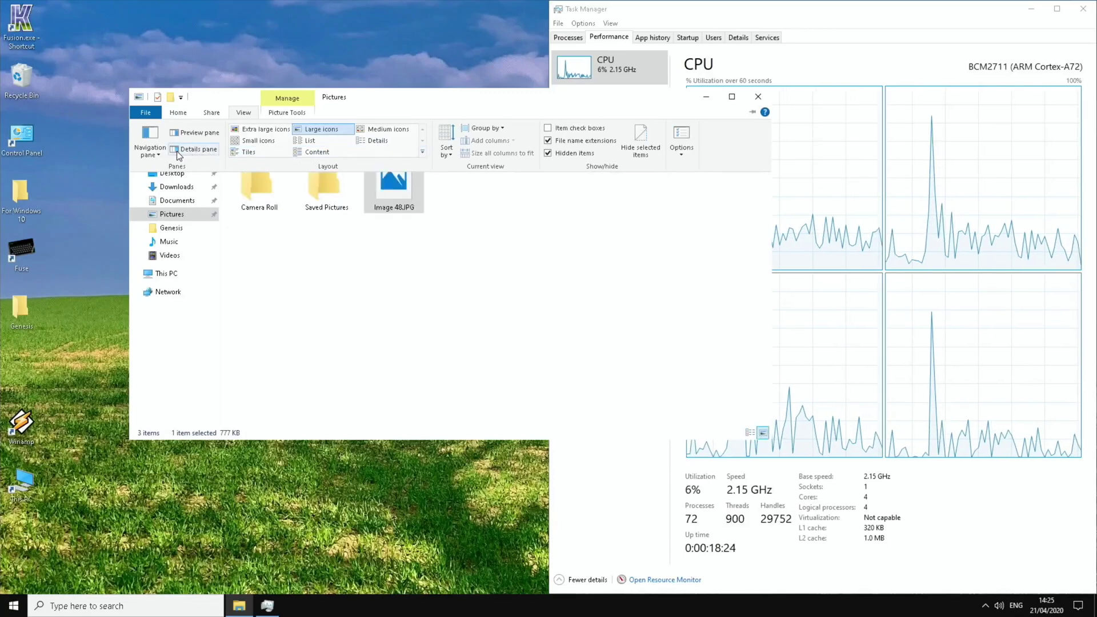
left_click(272, 277)
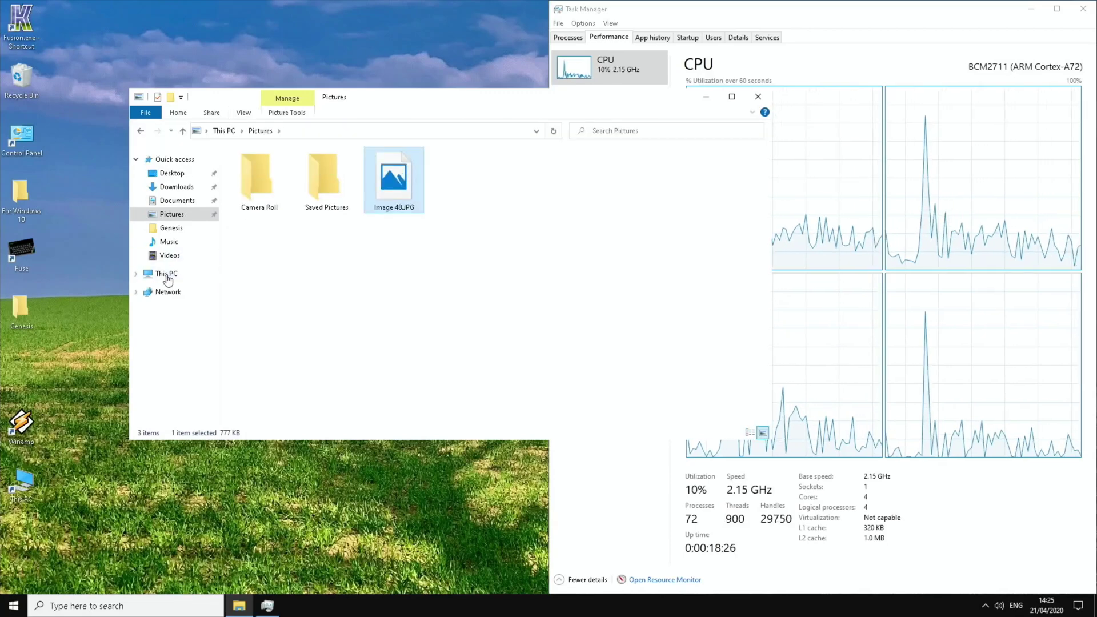
left_click(330, 316)
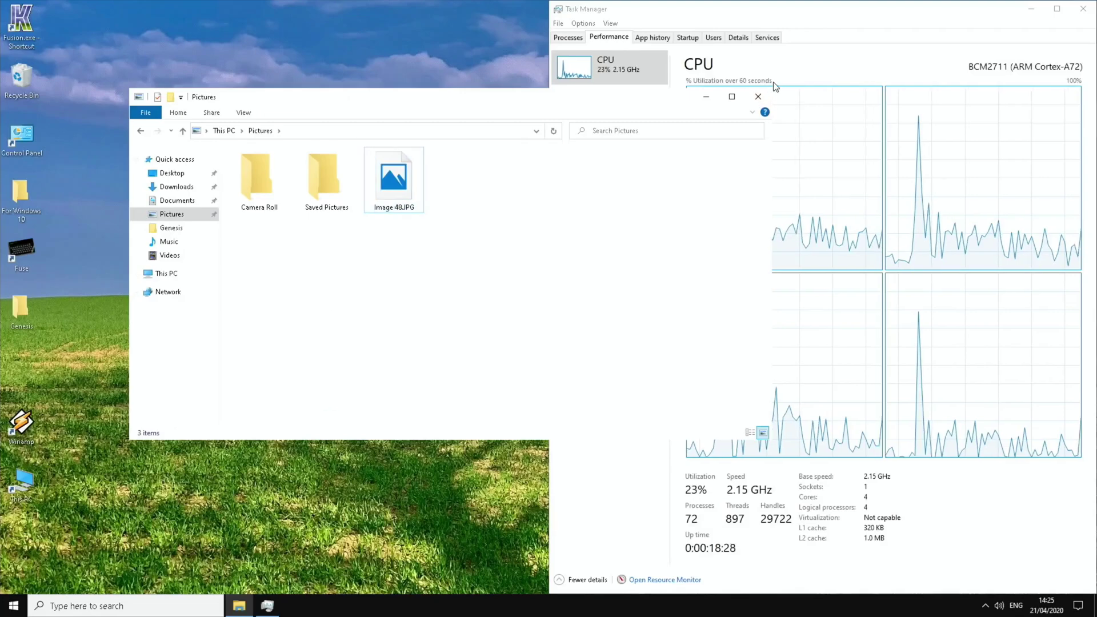
left_click(763, 98)
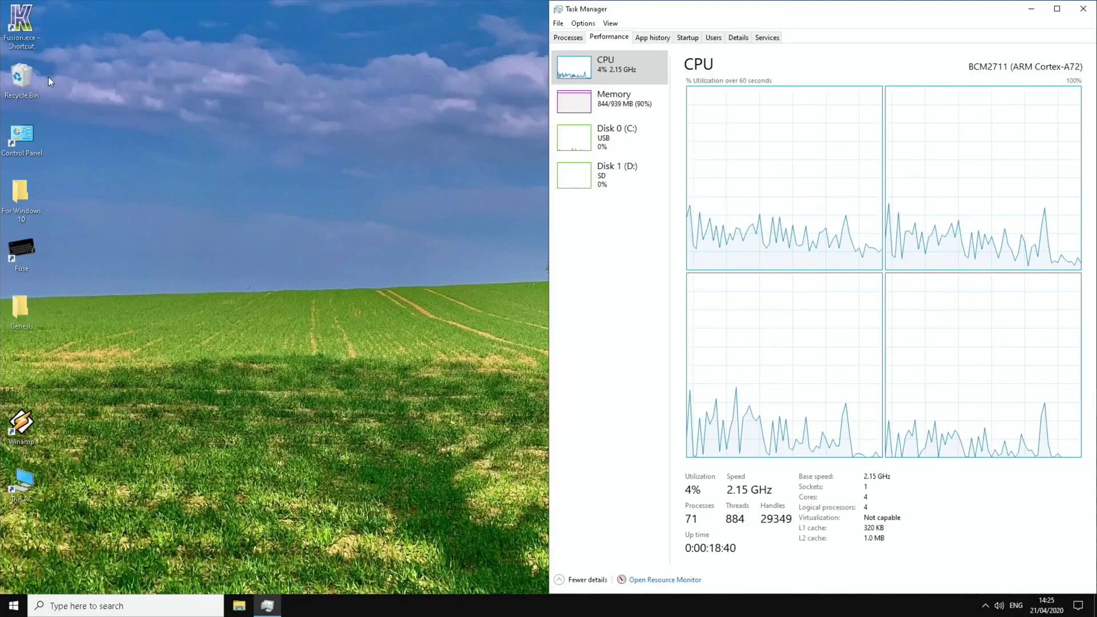
Launch Kega Fusion, choose File > Load Genesis / 32X ROM, and select Aladdin.zip
left_click(27, 27)
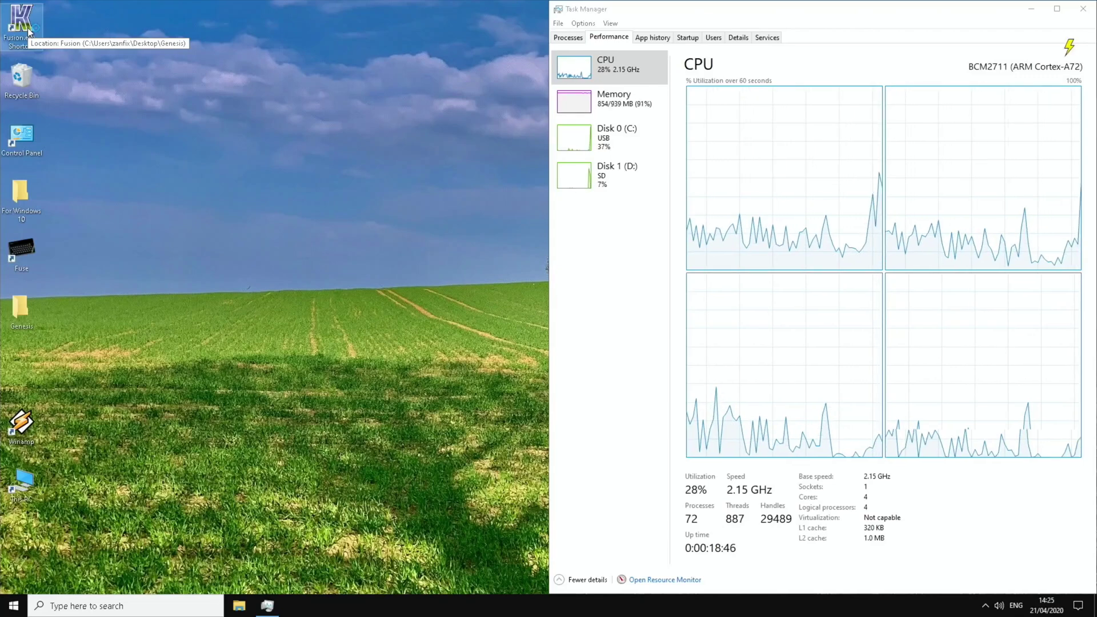
double_click(28, 32)
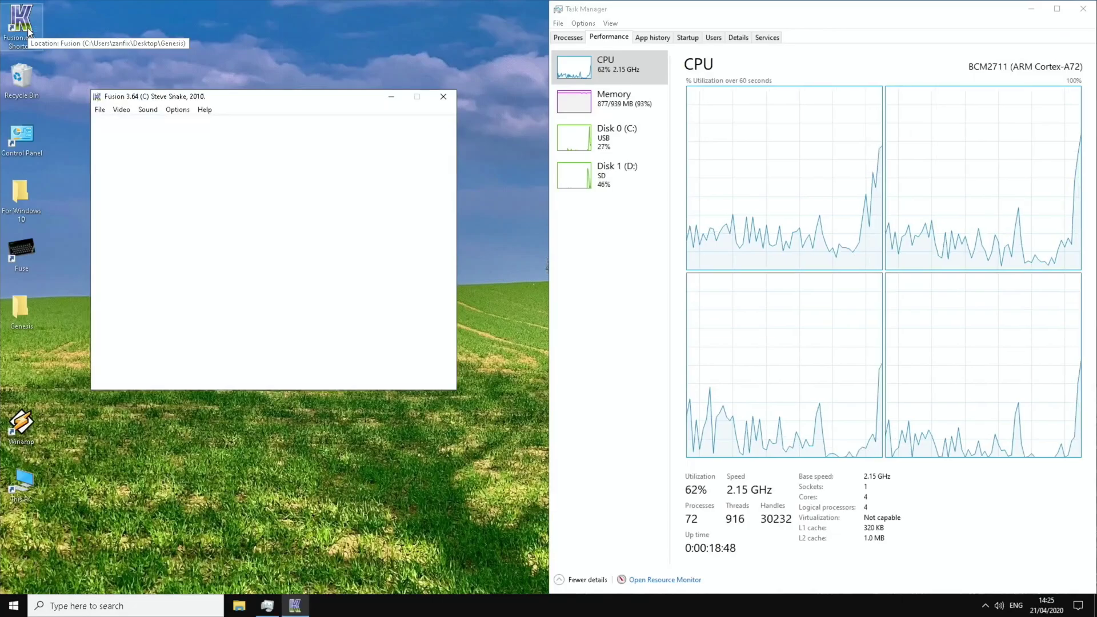
left_click(100, 110)
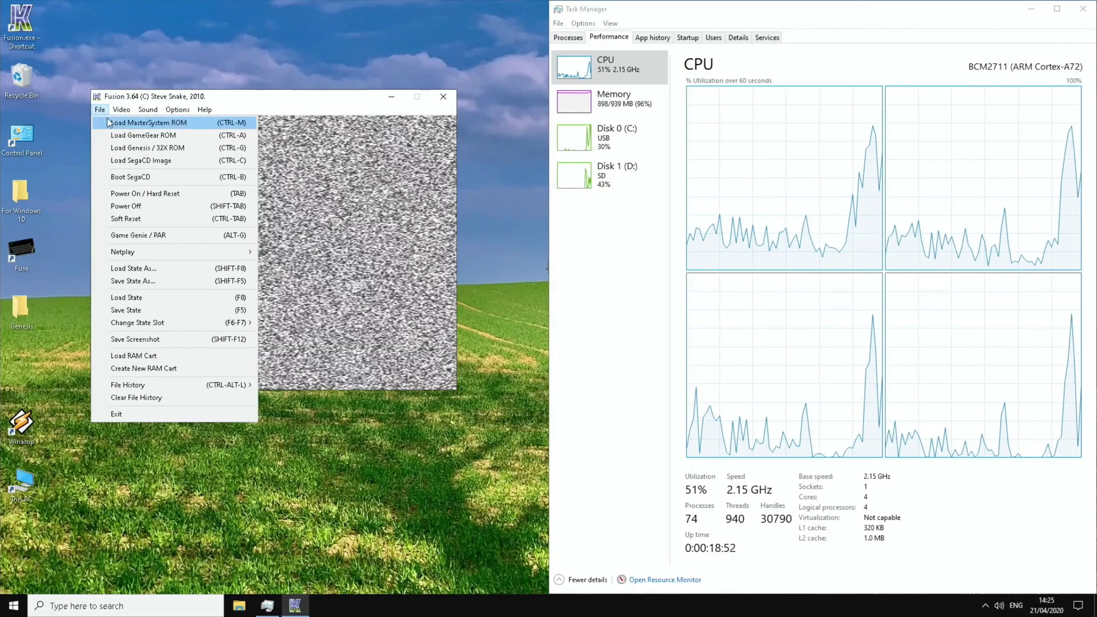
left_click(123, 147)
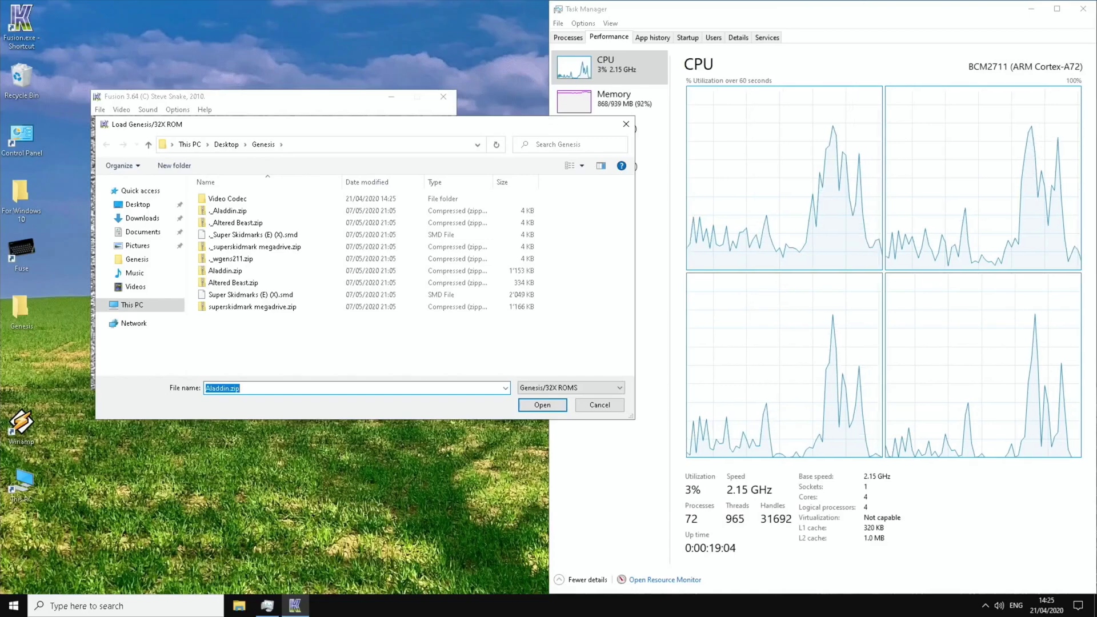
left_click_drag(541, 126, 479, 163)
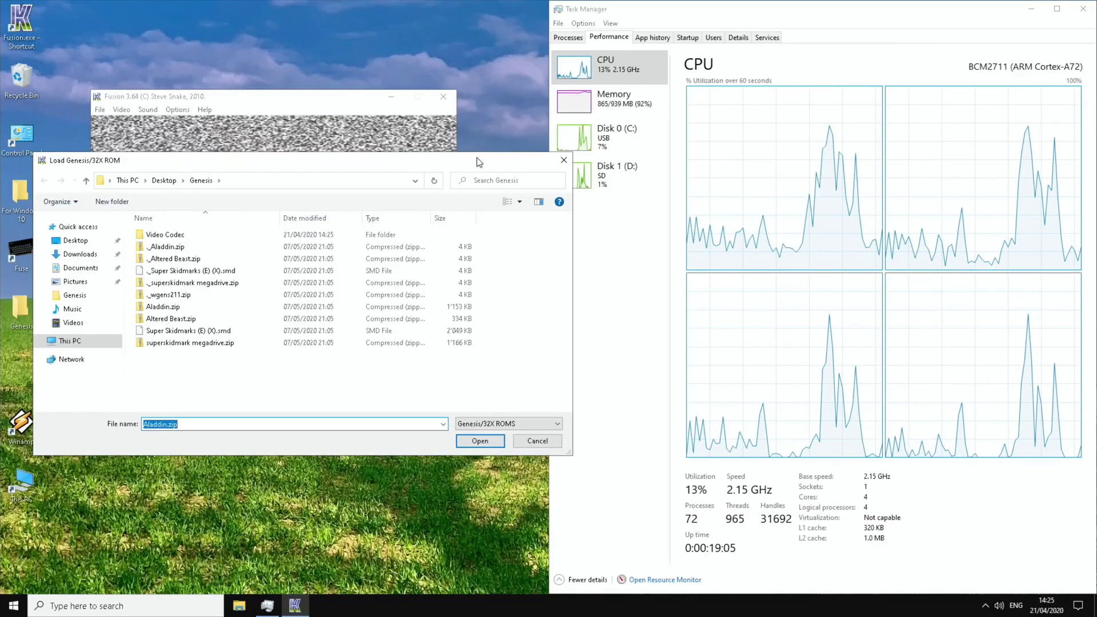
left_click(155, 309)
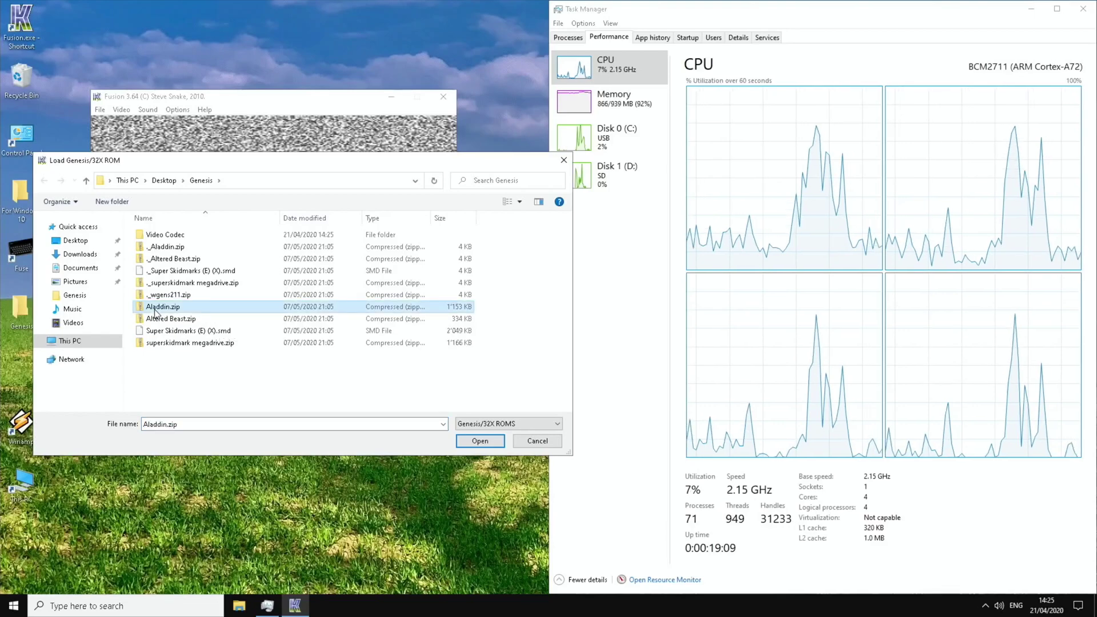
Load Aladdin.zip and press Enter through the title, instructions and intro story screens
double_click(155, 311)
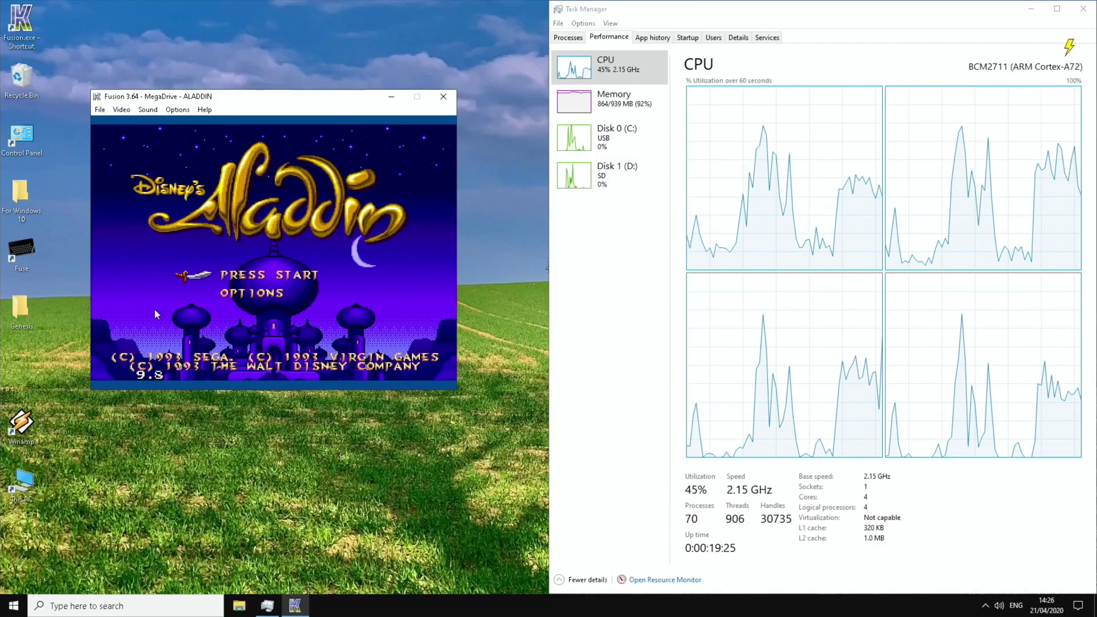
key("Return")
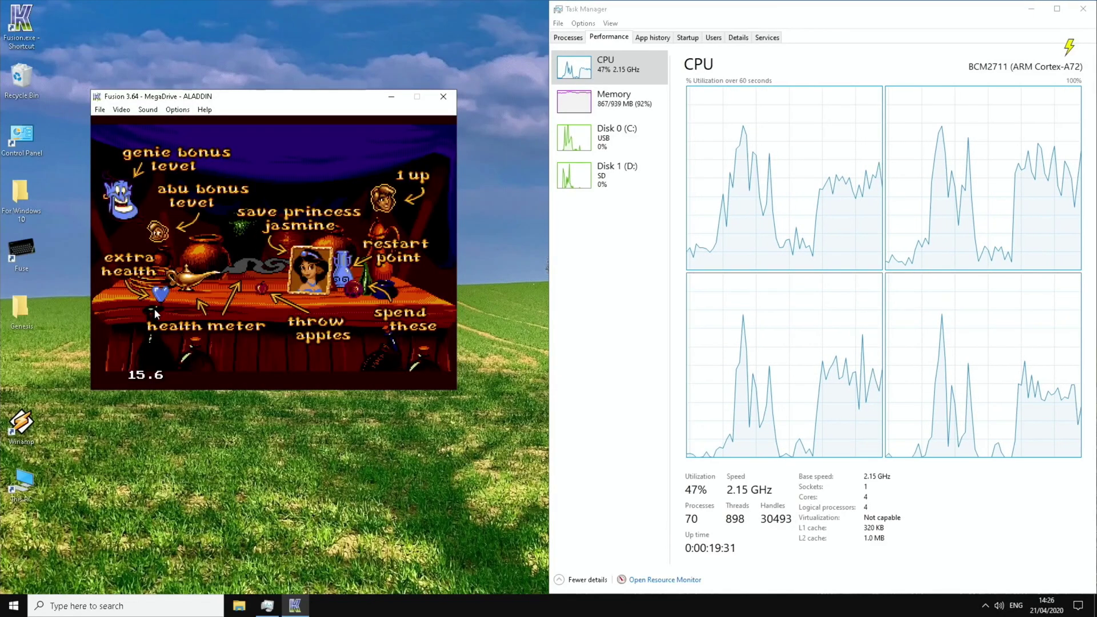
key("Return")
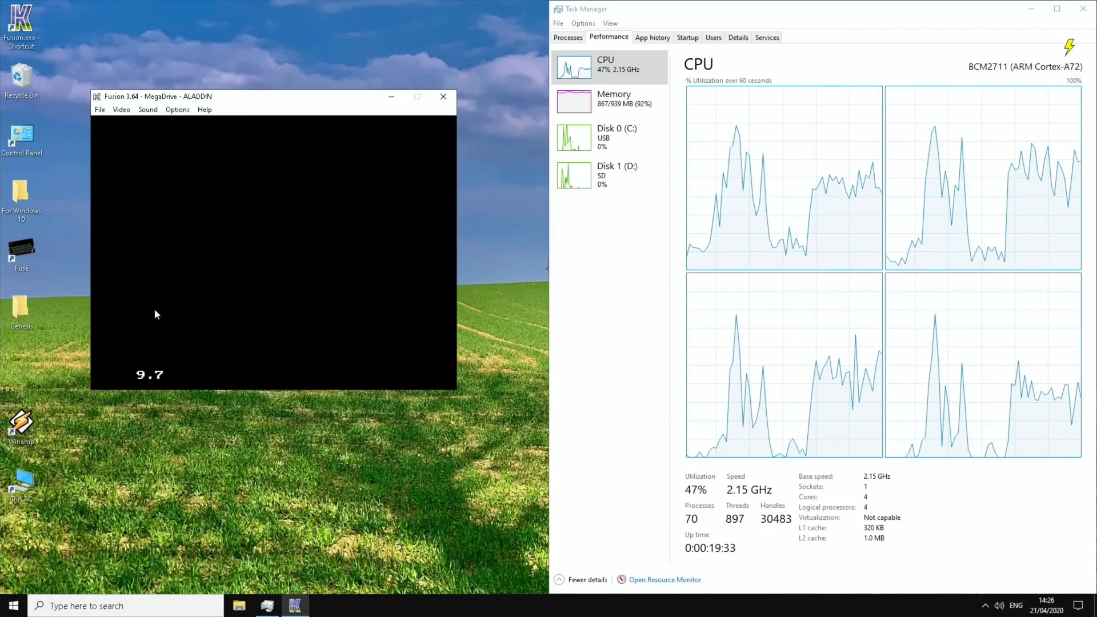
key("Return")
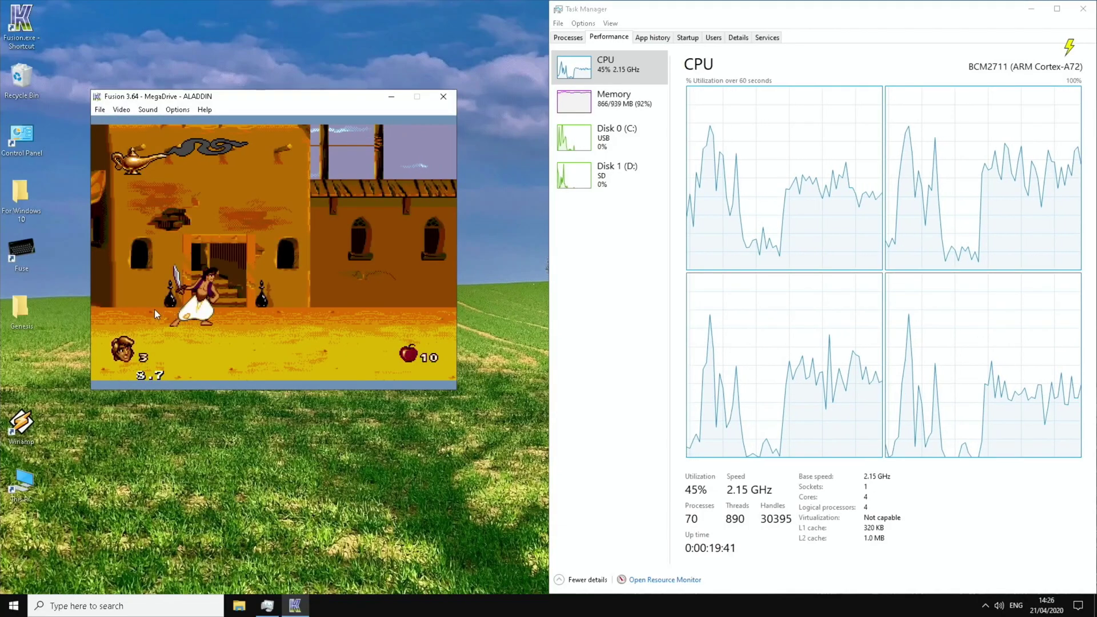
Run Aladdin right along the street, collecting apples with the Right and A keys
key("Right")
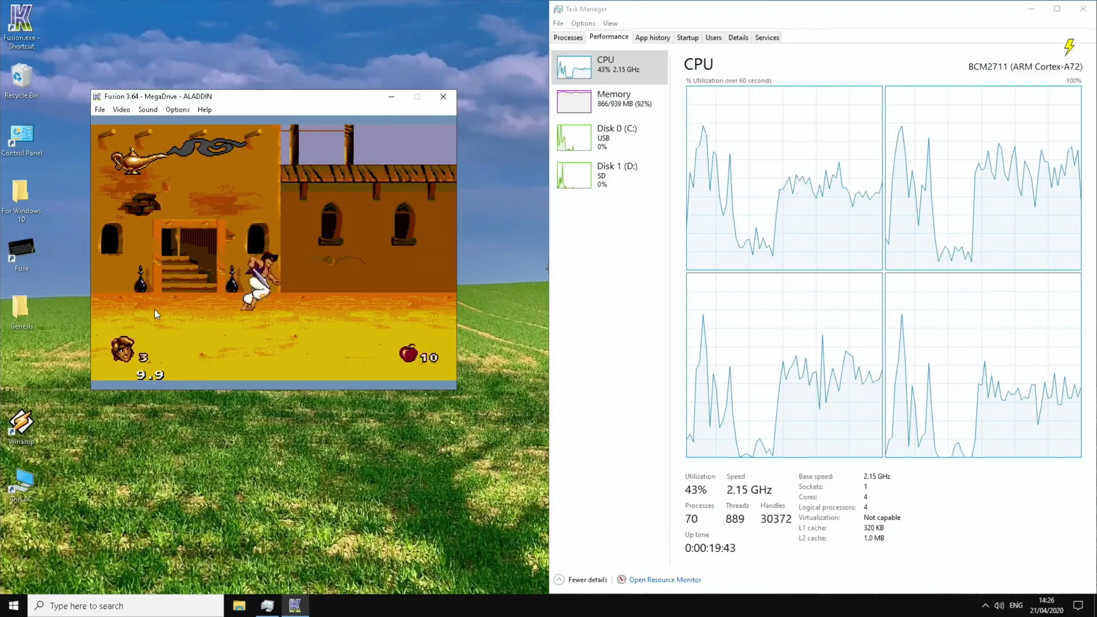
key("Right")
key("a")
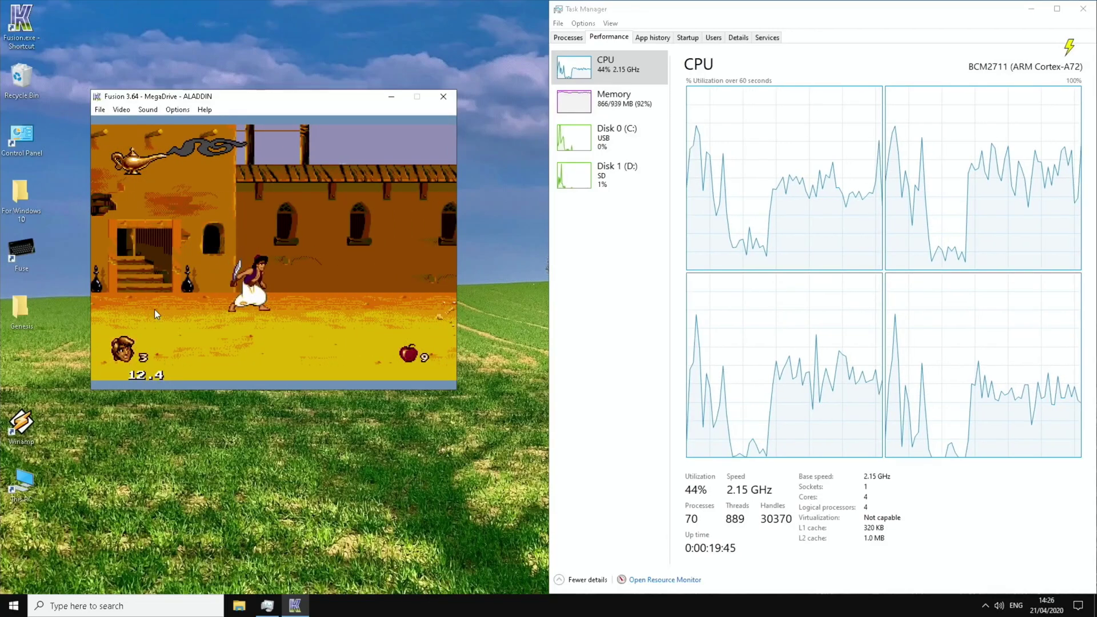
key("Right")
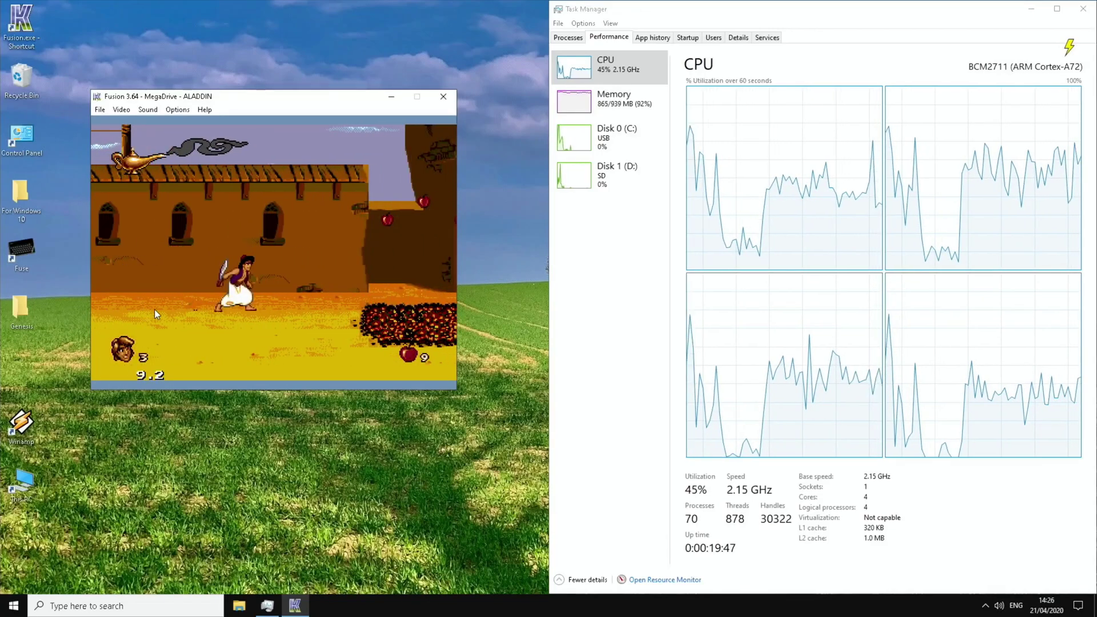
key("Right")
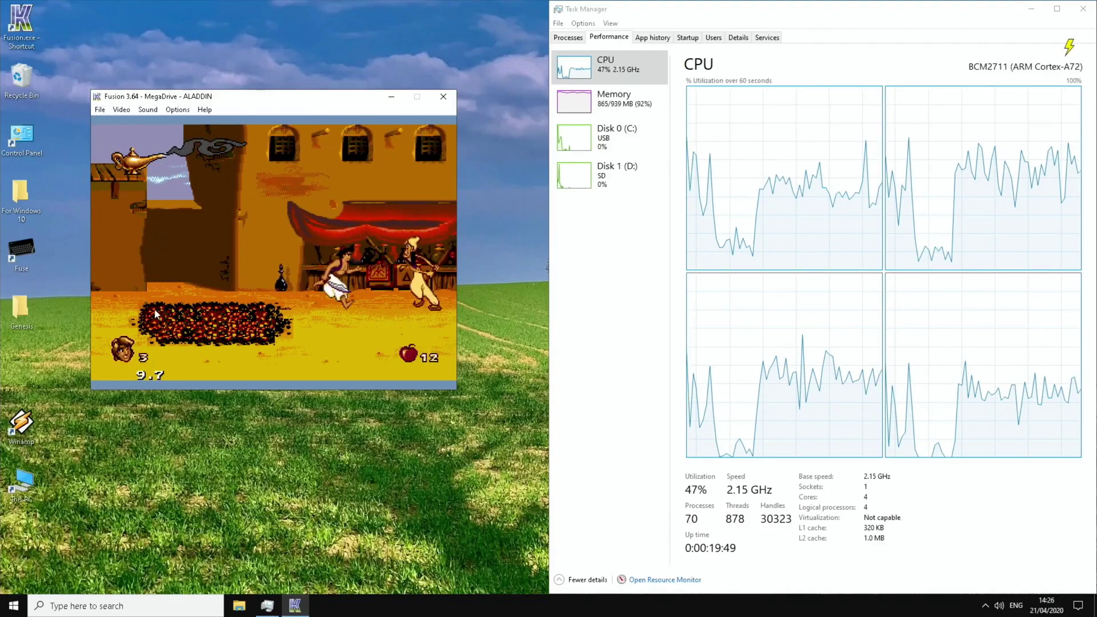
key("Right")
key("a")
key("Right")
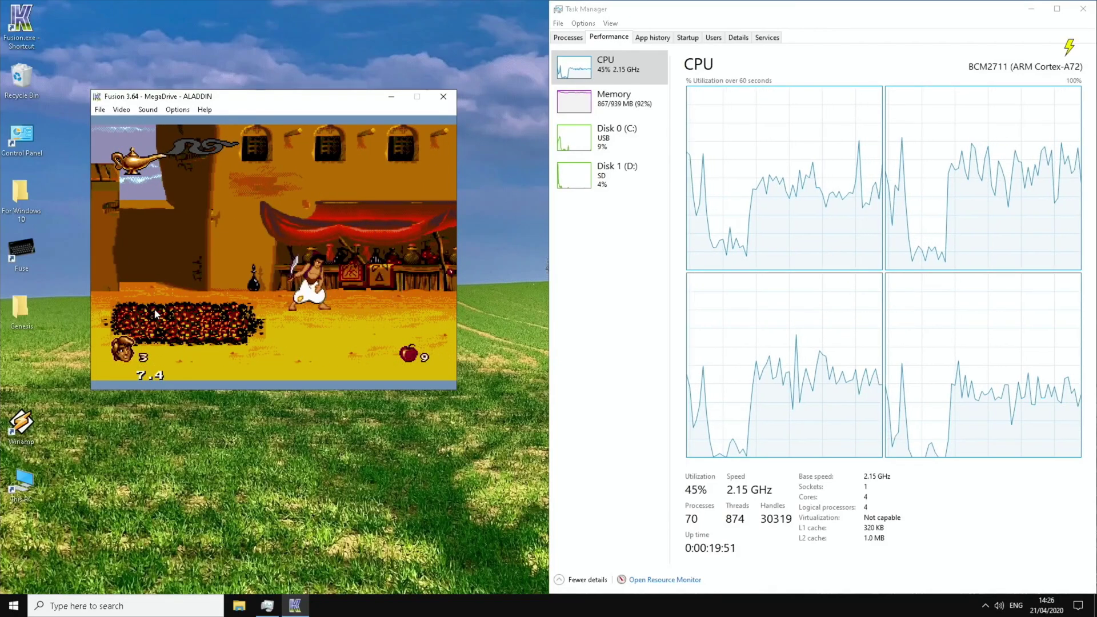
key("a")
key("a")
Jump Aladdin past the pillar, across the walls and buildings, and beyond the camel
key("Right")
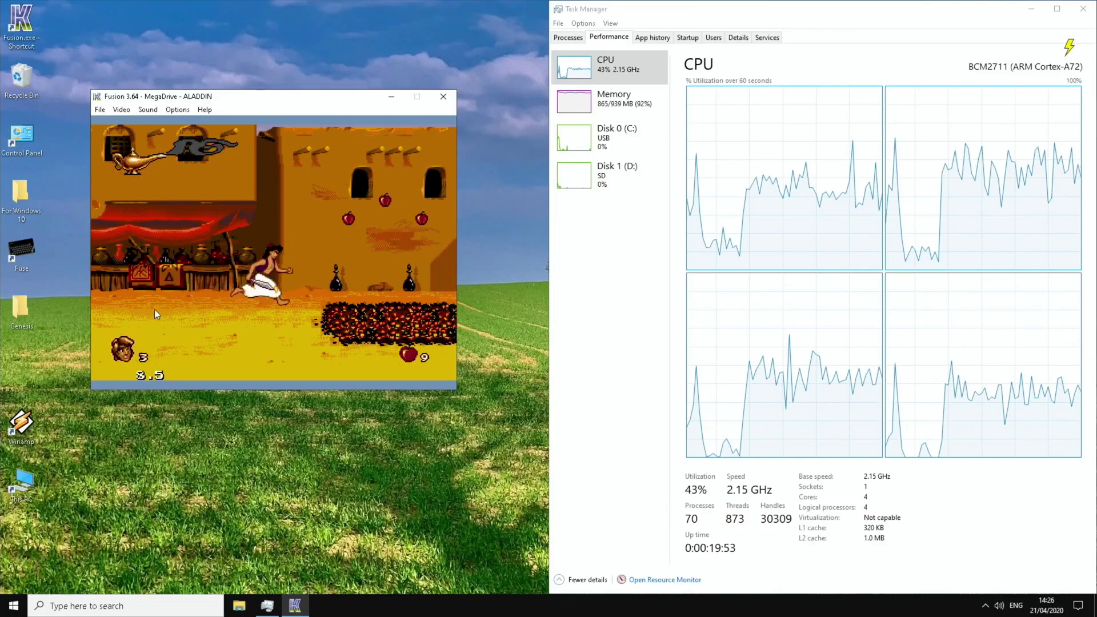
key("Right")
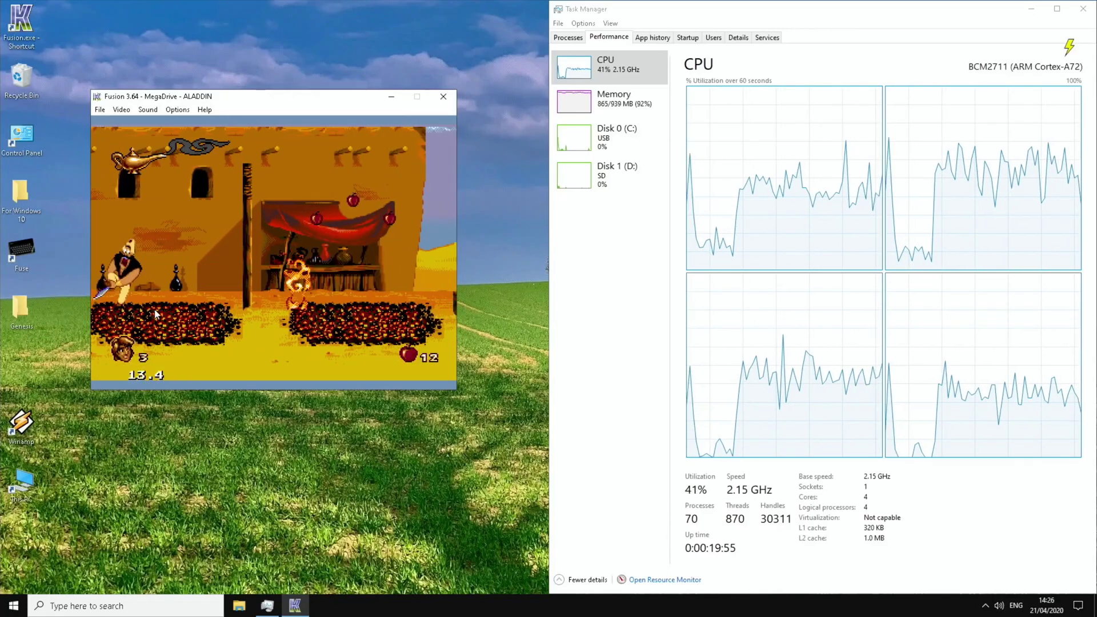
key("Right")
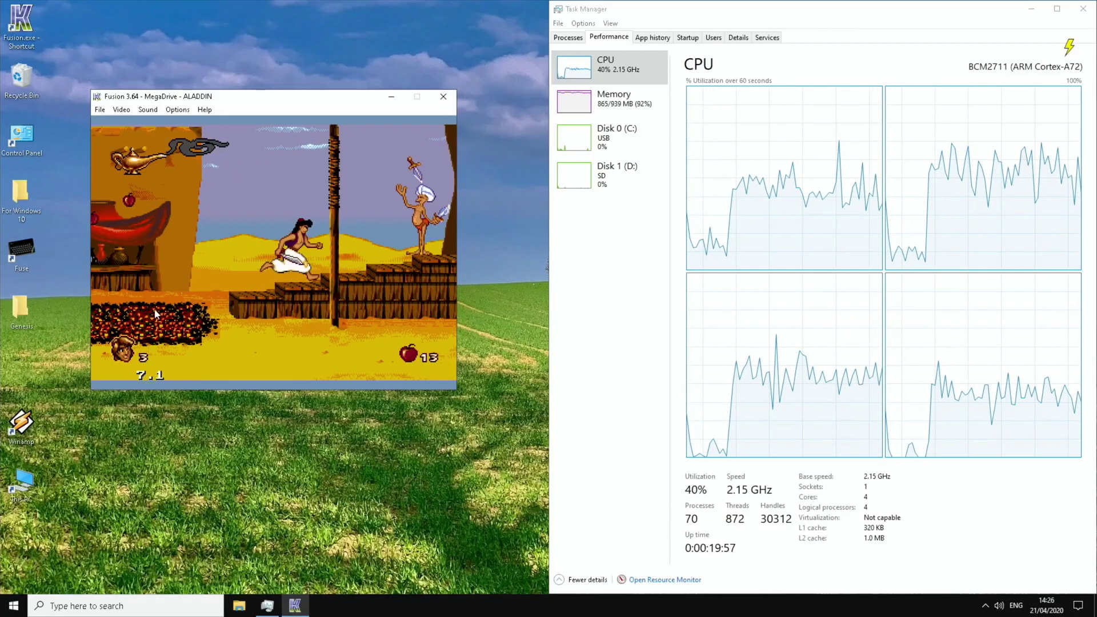
key("Right")
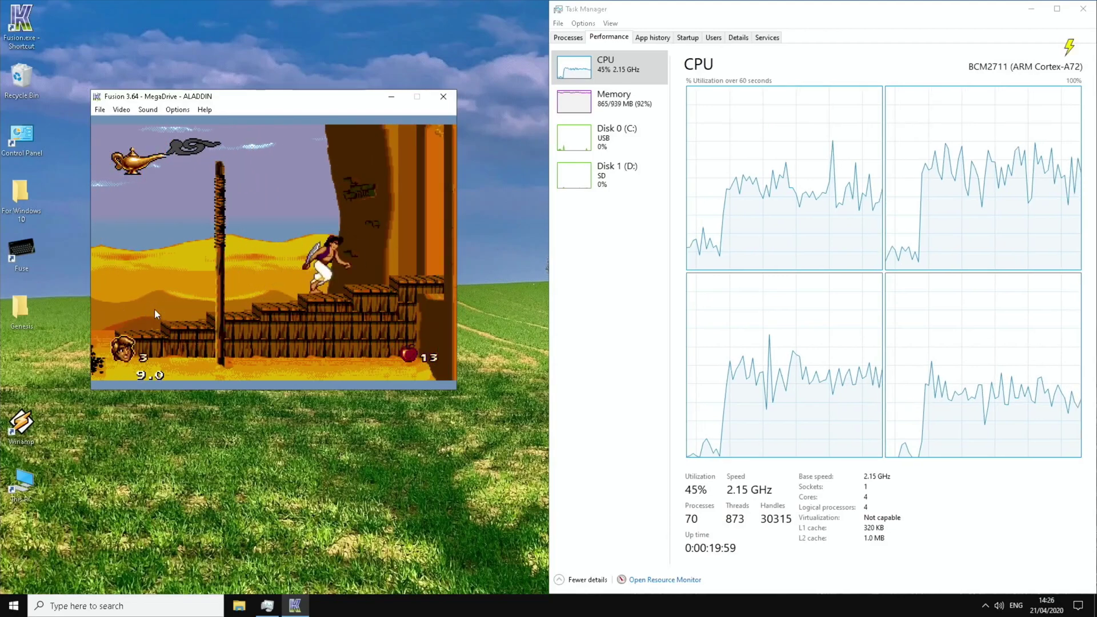
key("Right")
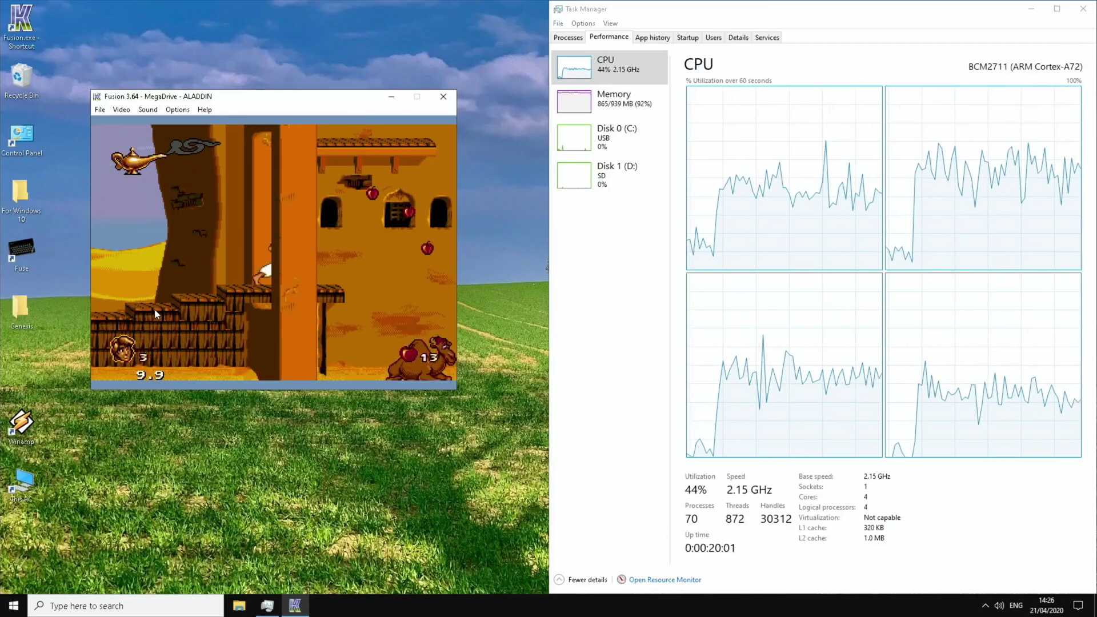
key("Right")
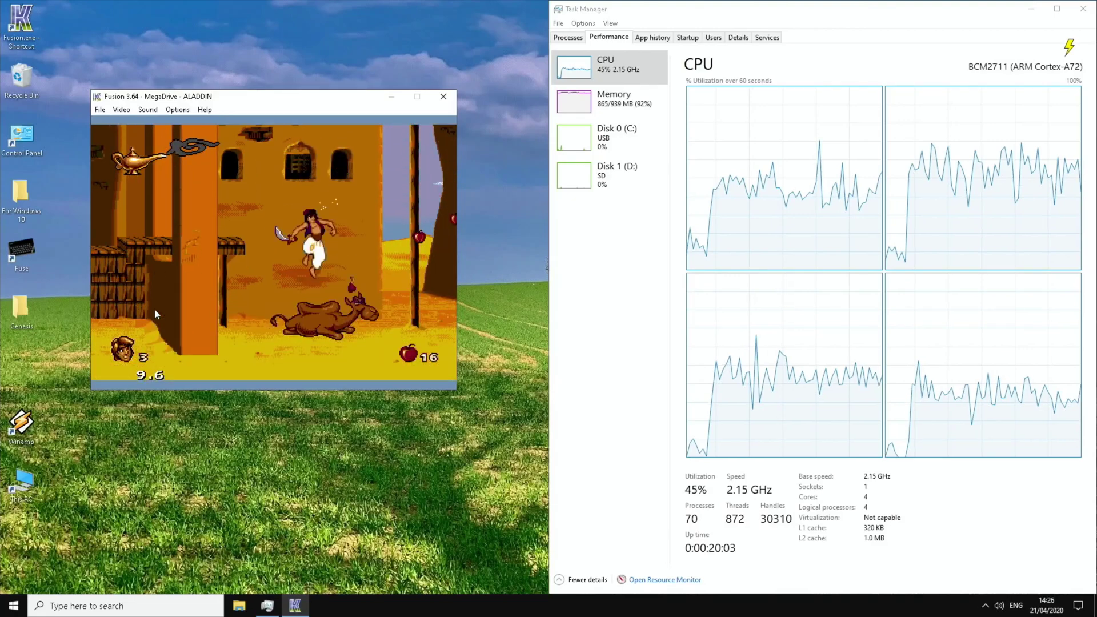
key("Right")
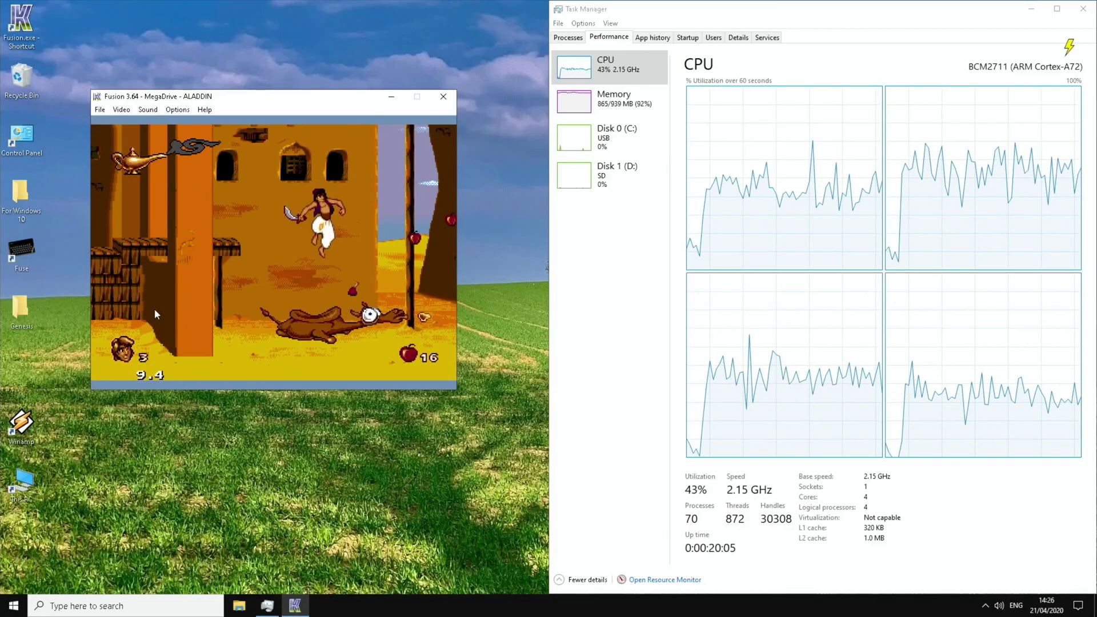
key("Right")
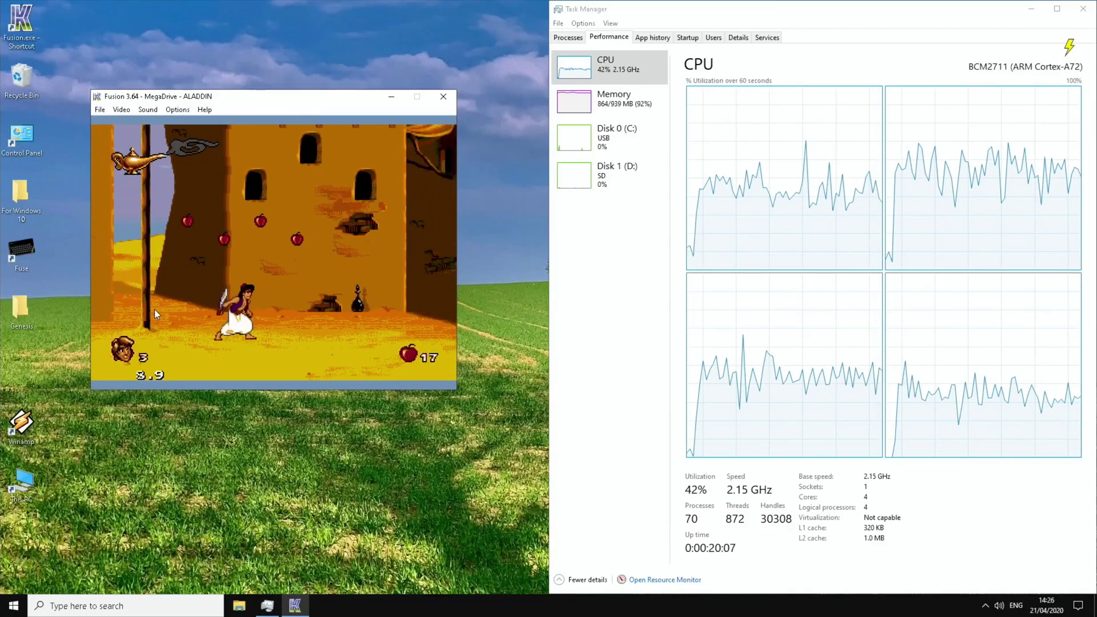
key("Right")
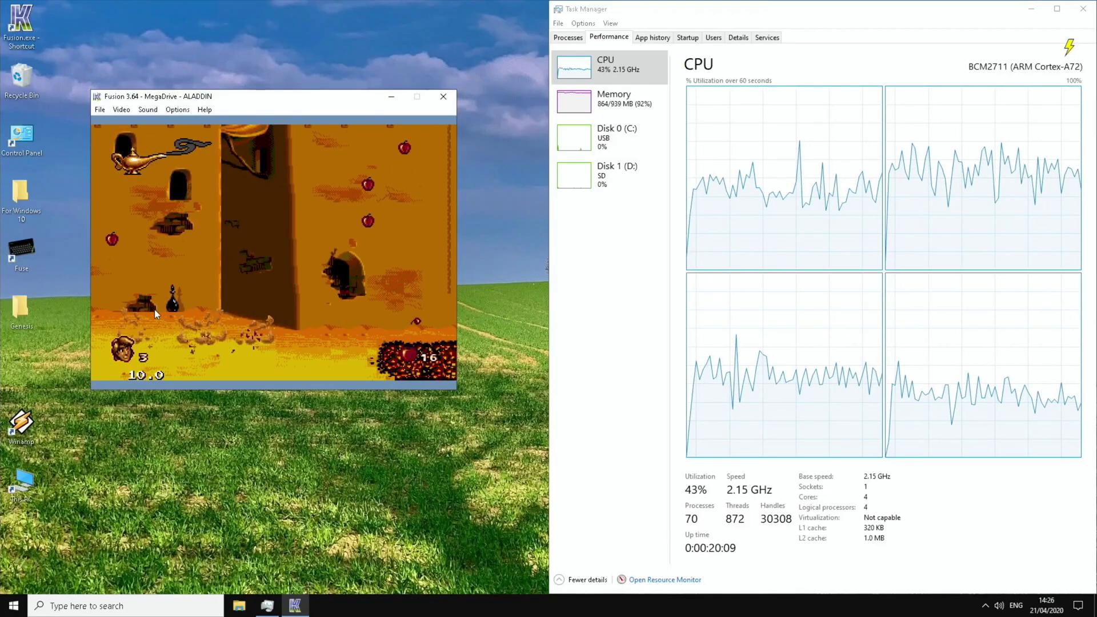
key("Right")
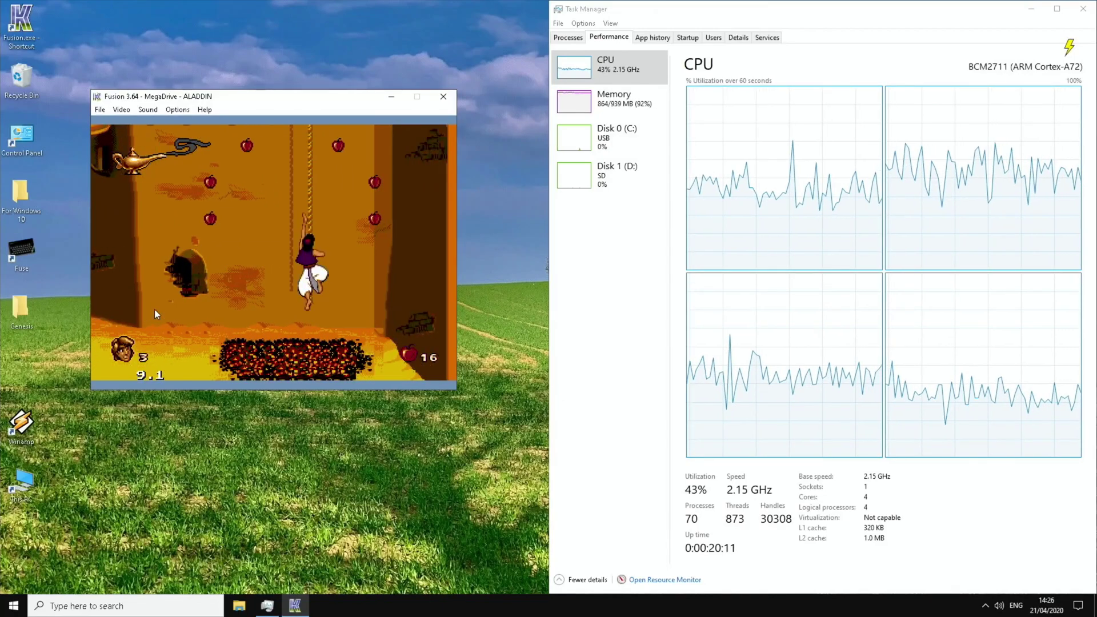
Swing onto the rope, run on past the camel and pole, then close Fusion
key("Left")
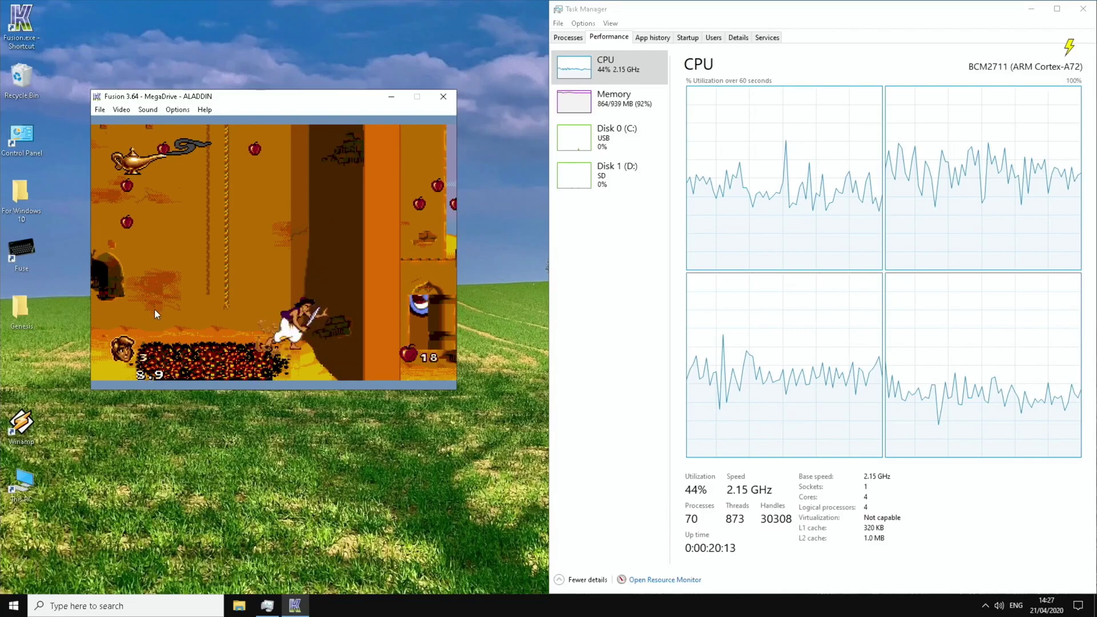
key("Right")
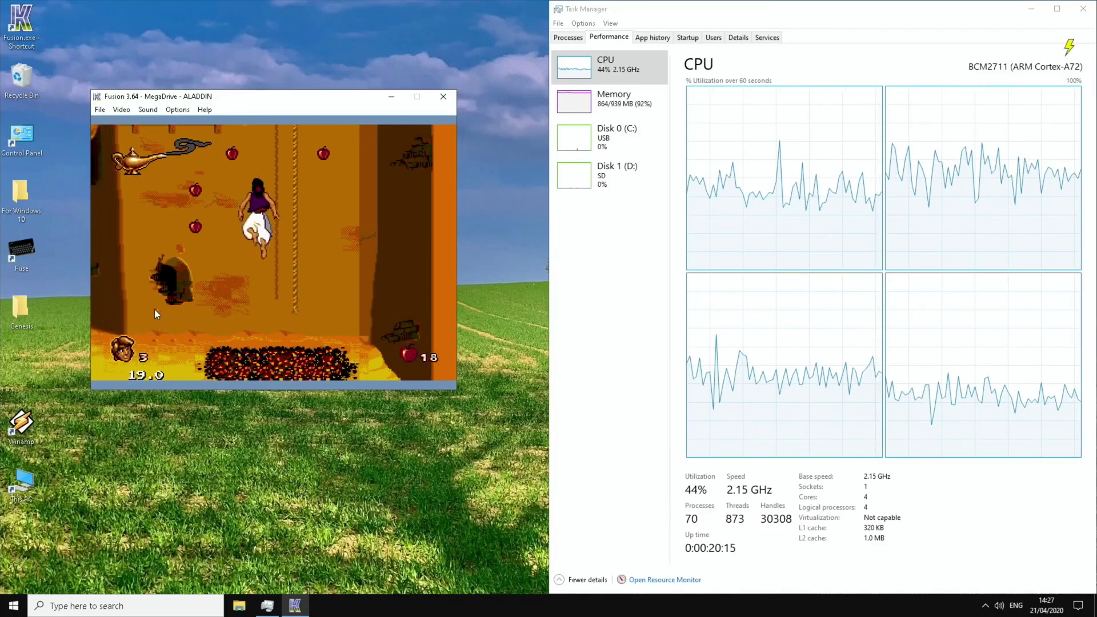
key("Right")
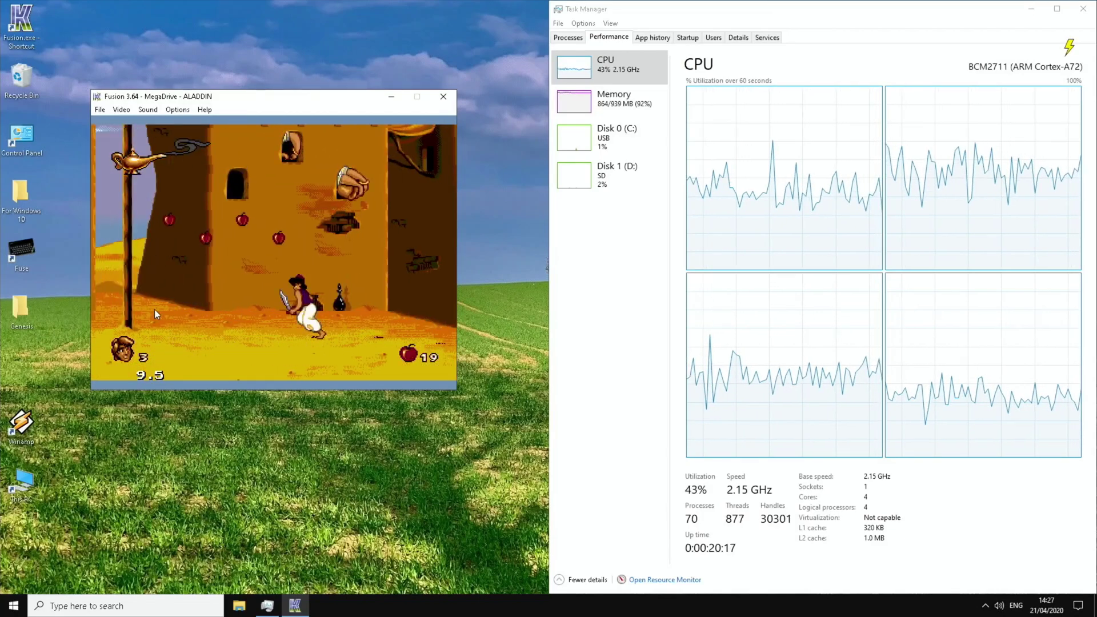
key("Right")
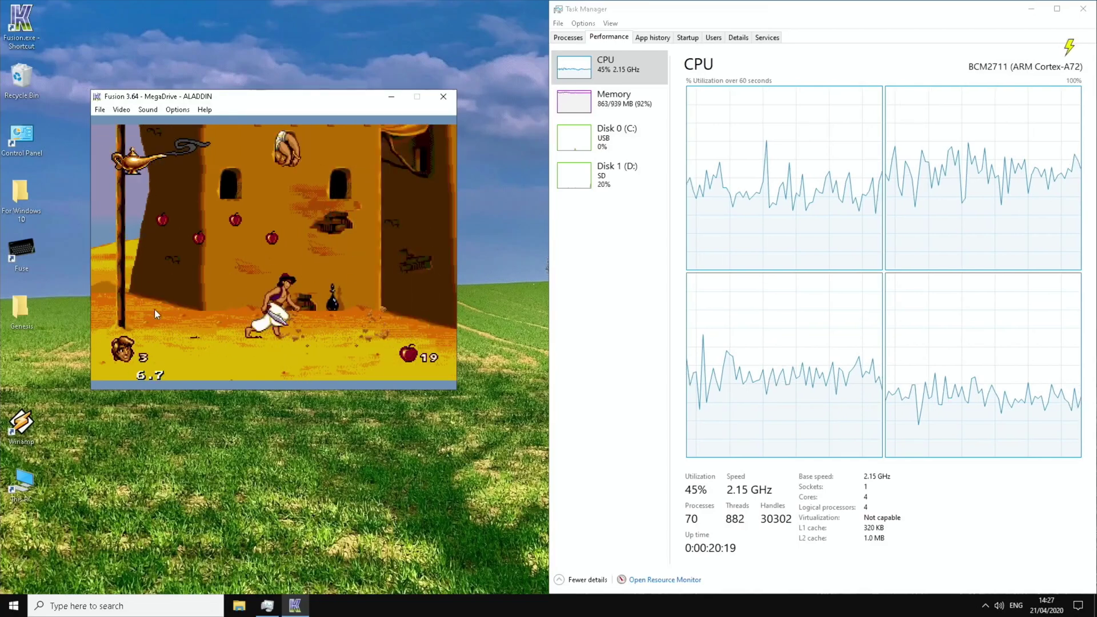
key("Right")
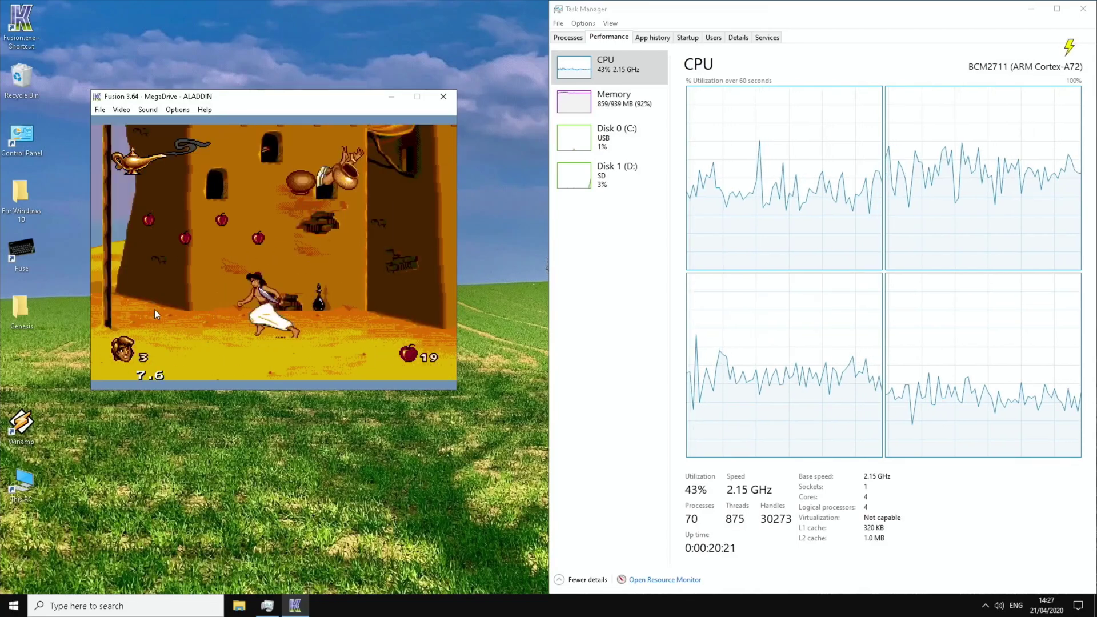
key("Left")
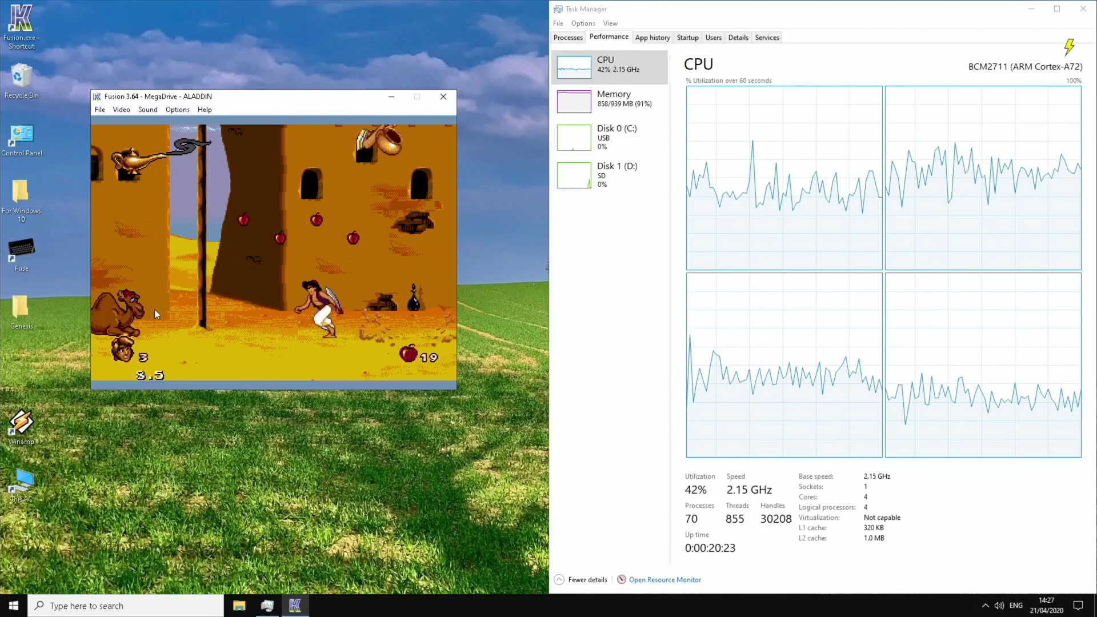
key("Left")
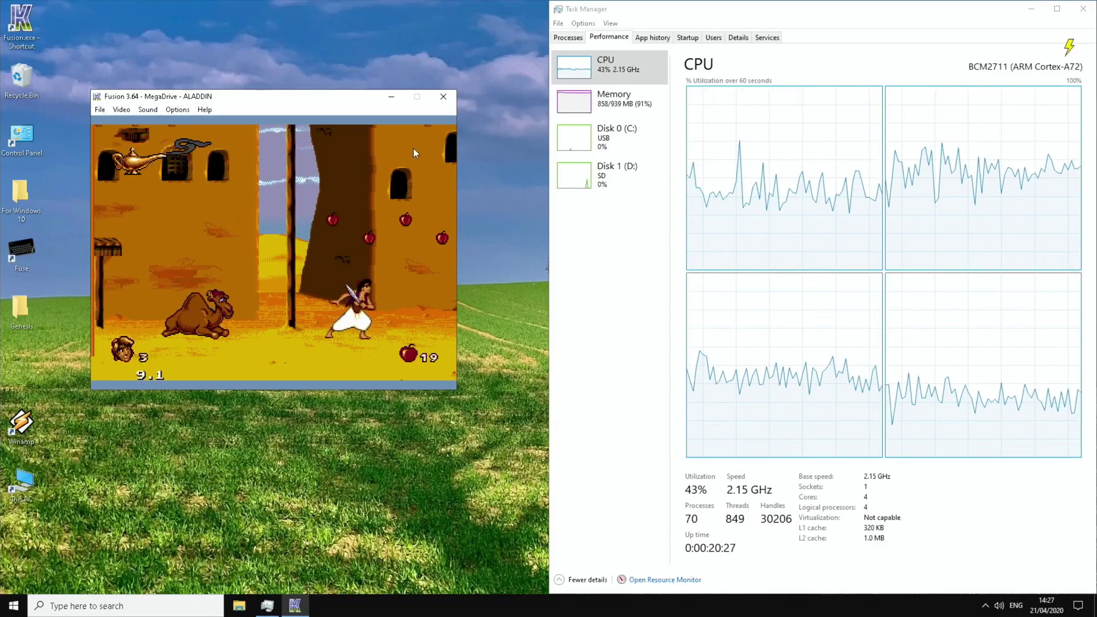
left_click(442, 97)
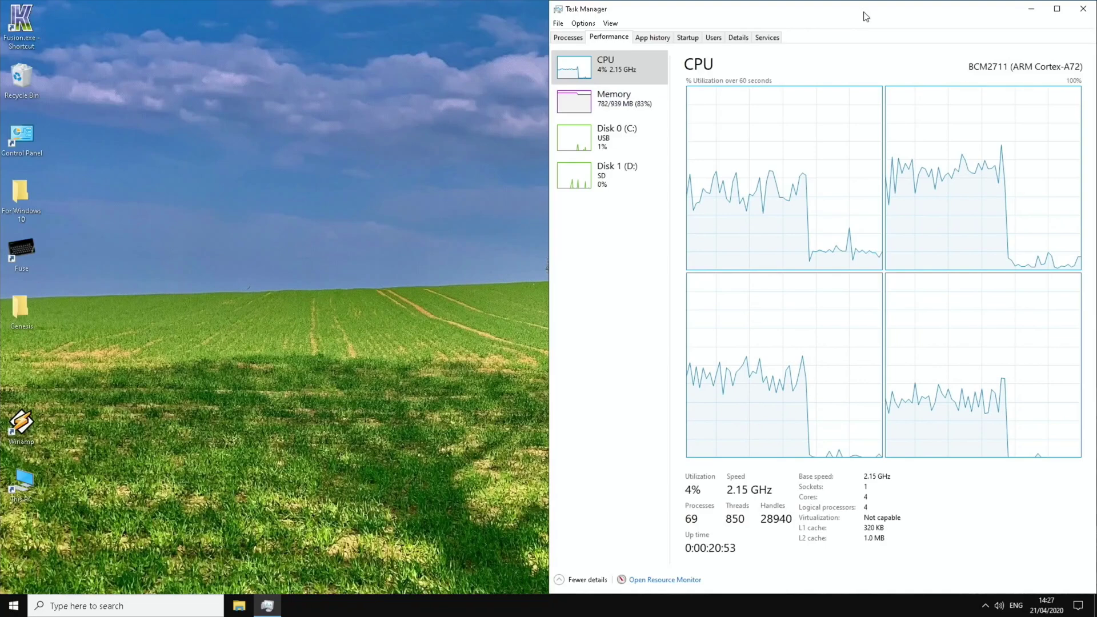
Drag Task Manager's title bar off the right edge so it floats centred
left_click_drag(865, 17, 569, 40)
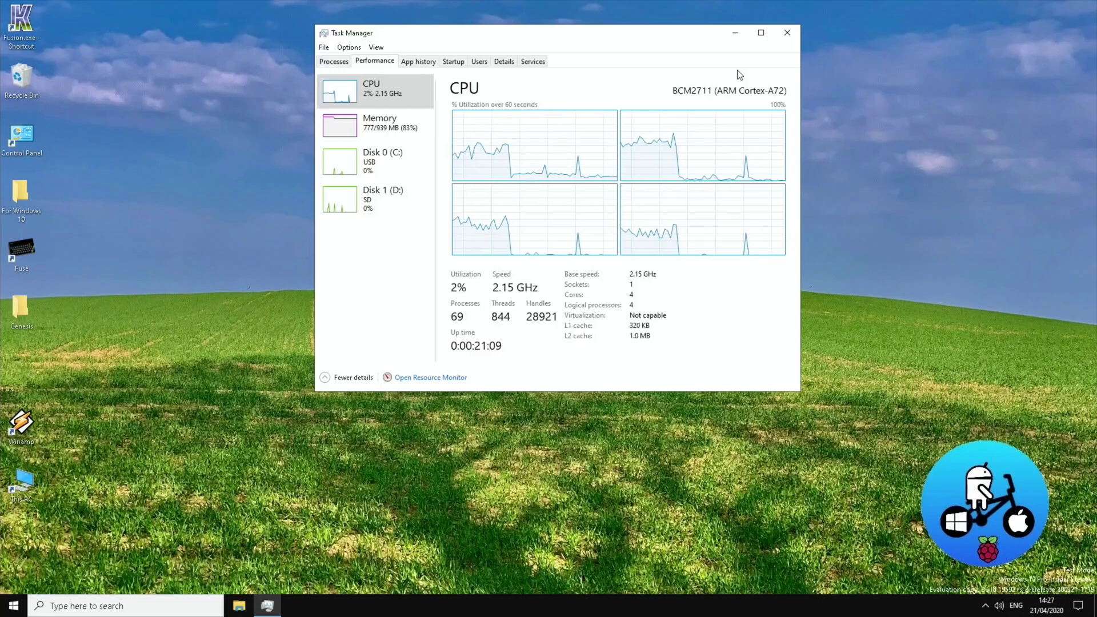
Close Task Manager, then open Start and its Power options to shut down Windows
left_click(786, 33)
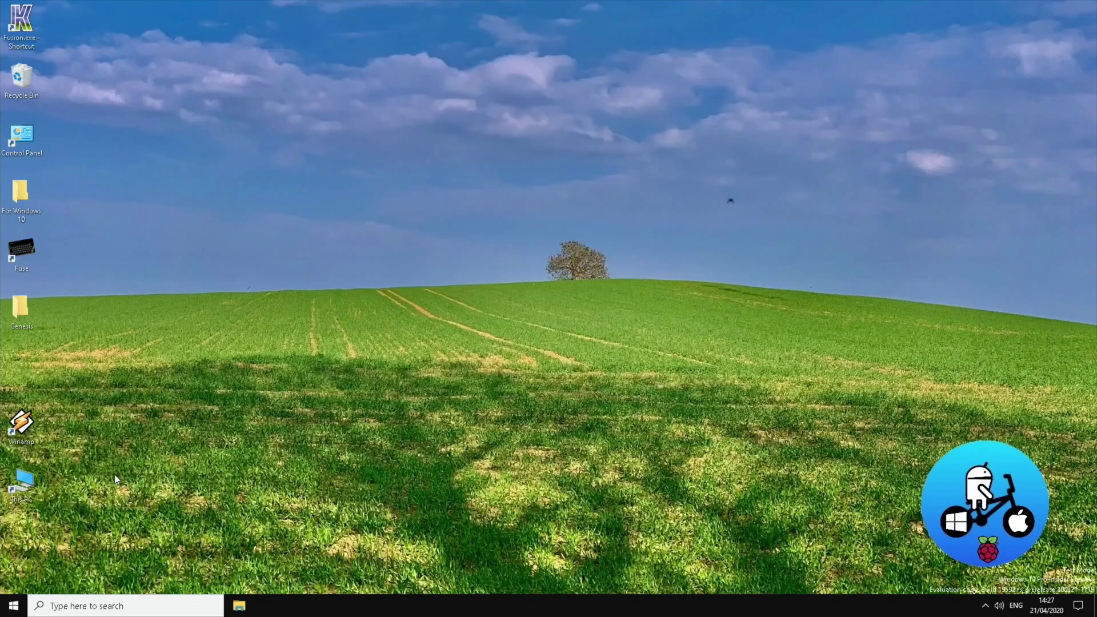
left_click(15, 603)
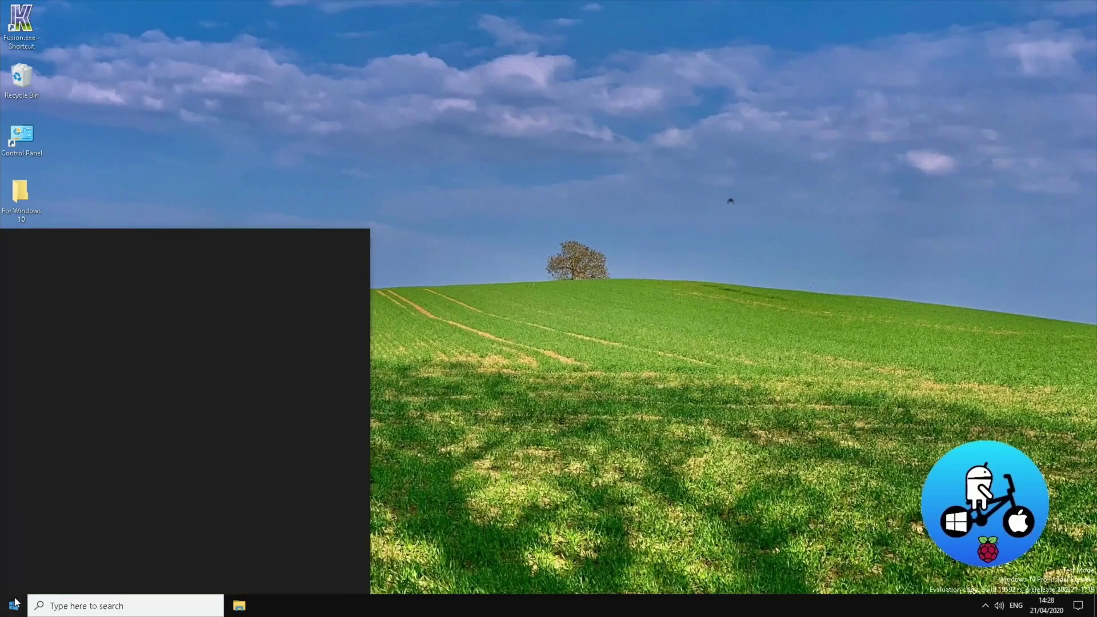
mouse_move(14, 581)
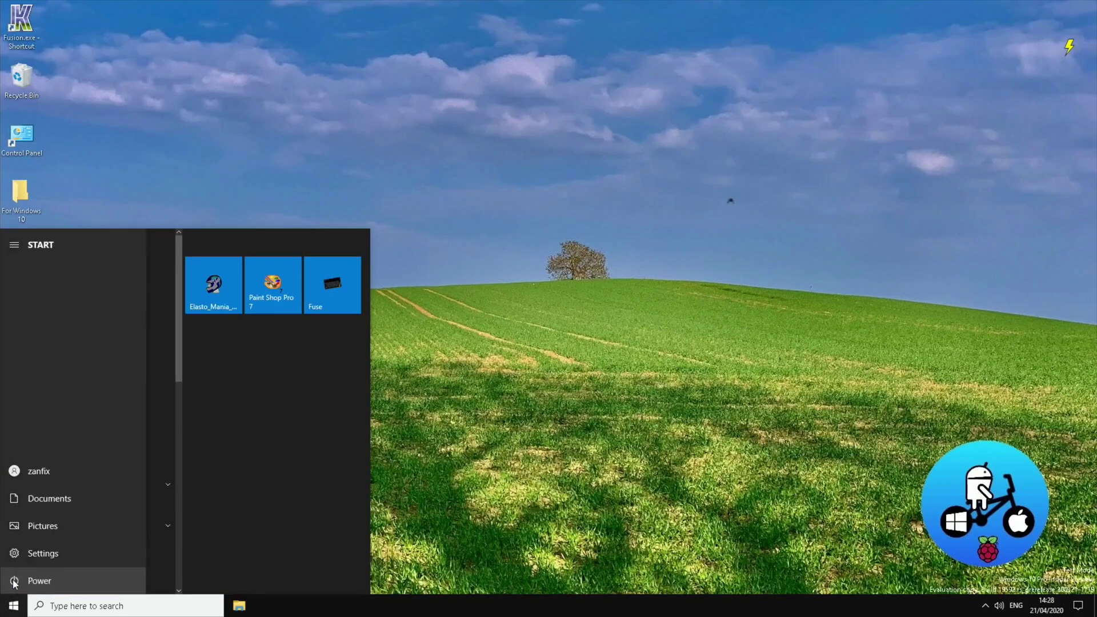
left_click(39, 577)
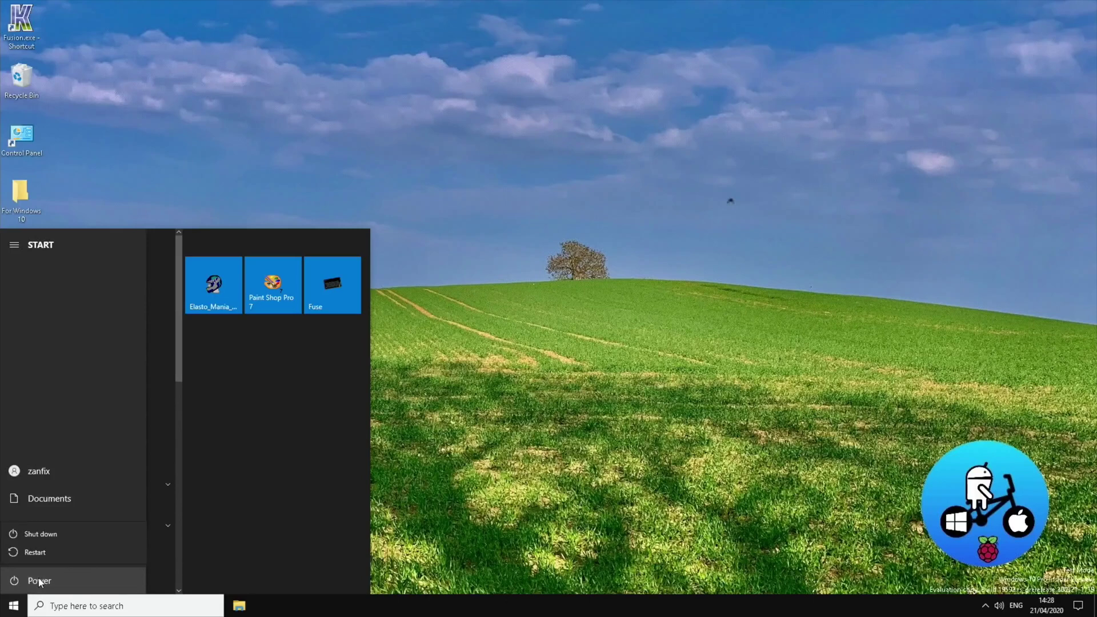
key("Escape")
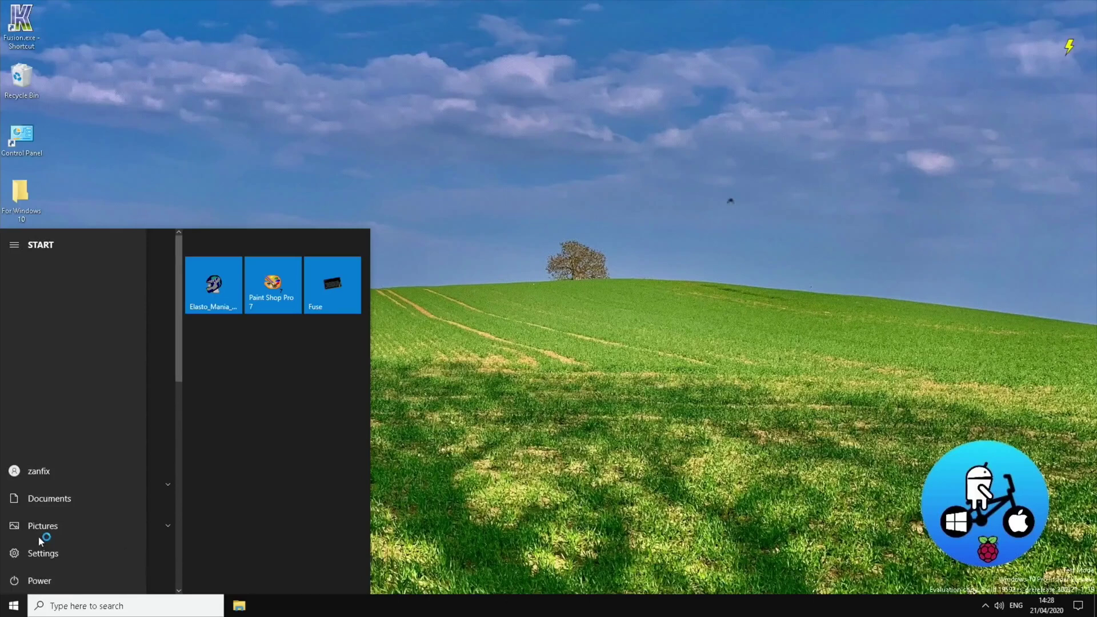